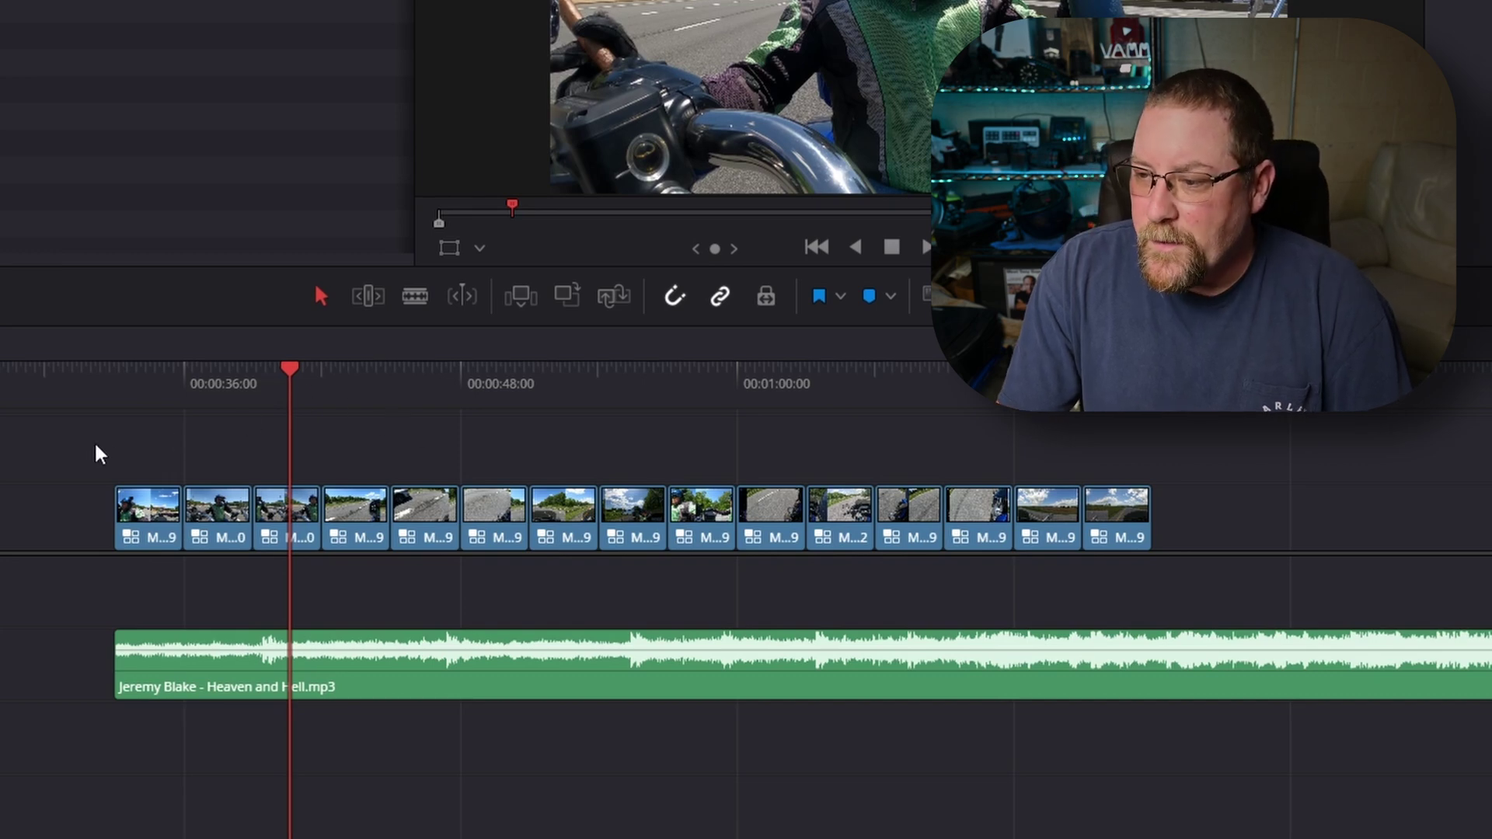
Step: Select all the ride clips, open their clip duration settings, then review the early montage cuts
left_click_drag(96, 448, 1298, 566)
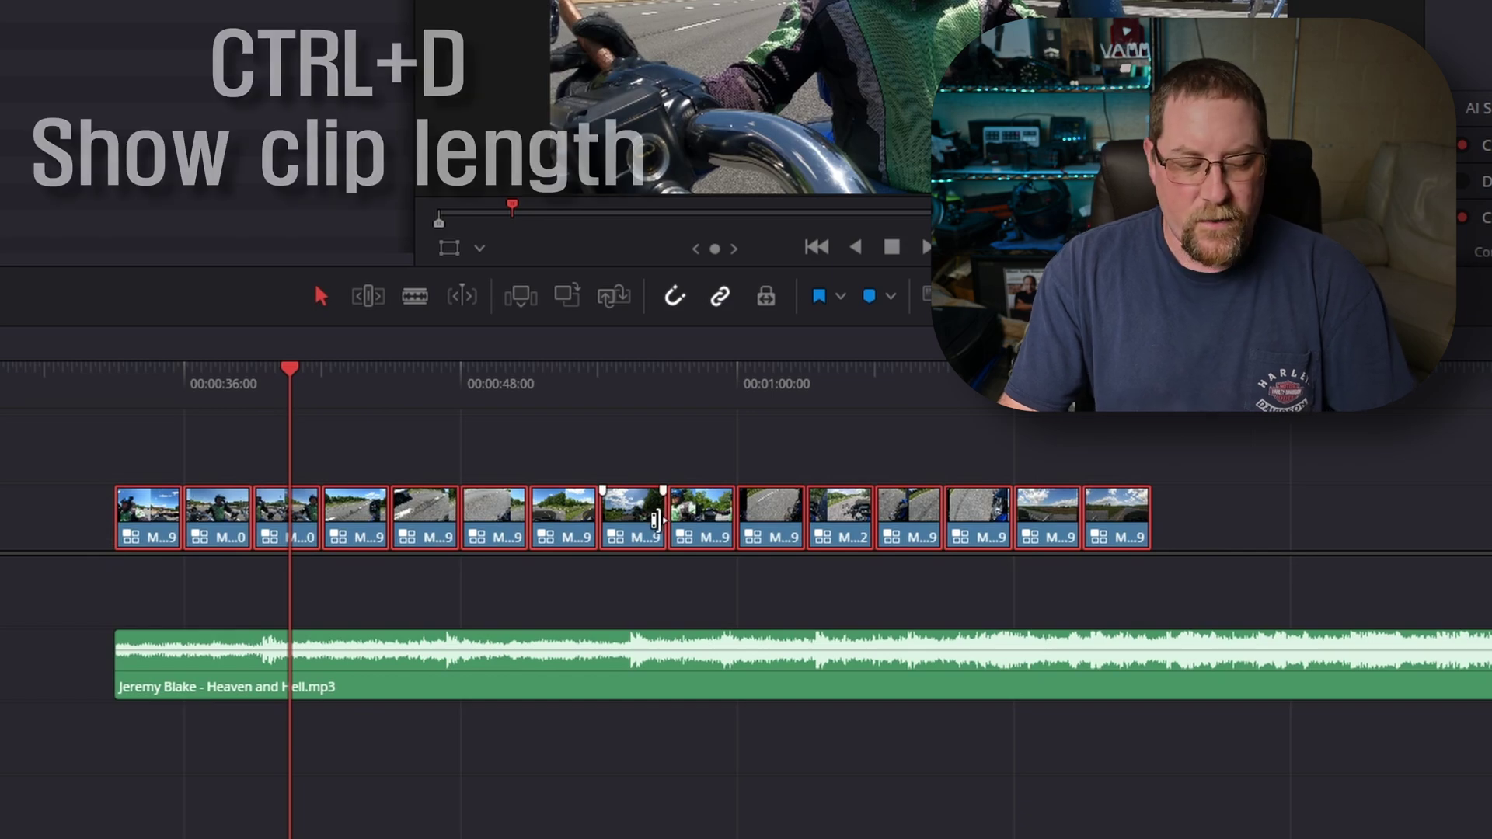
key("ctrl+d")
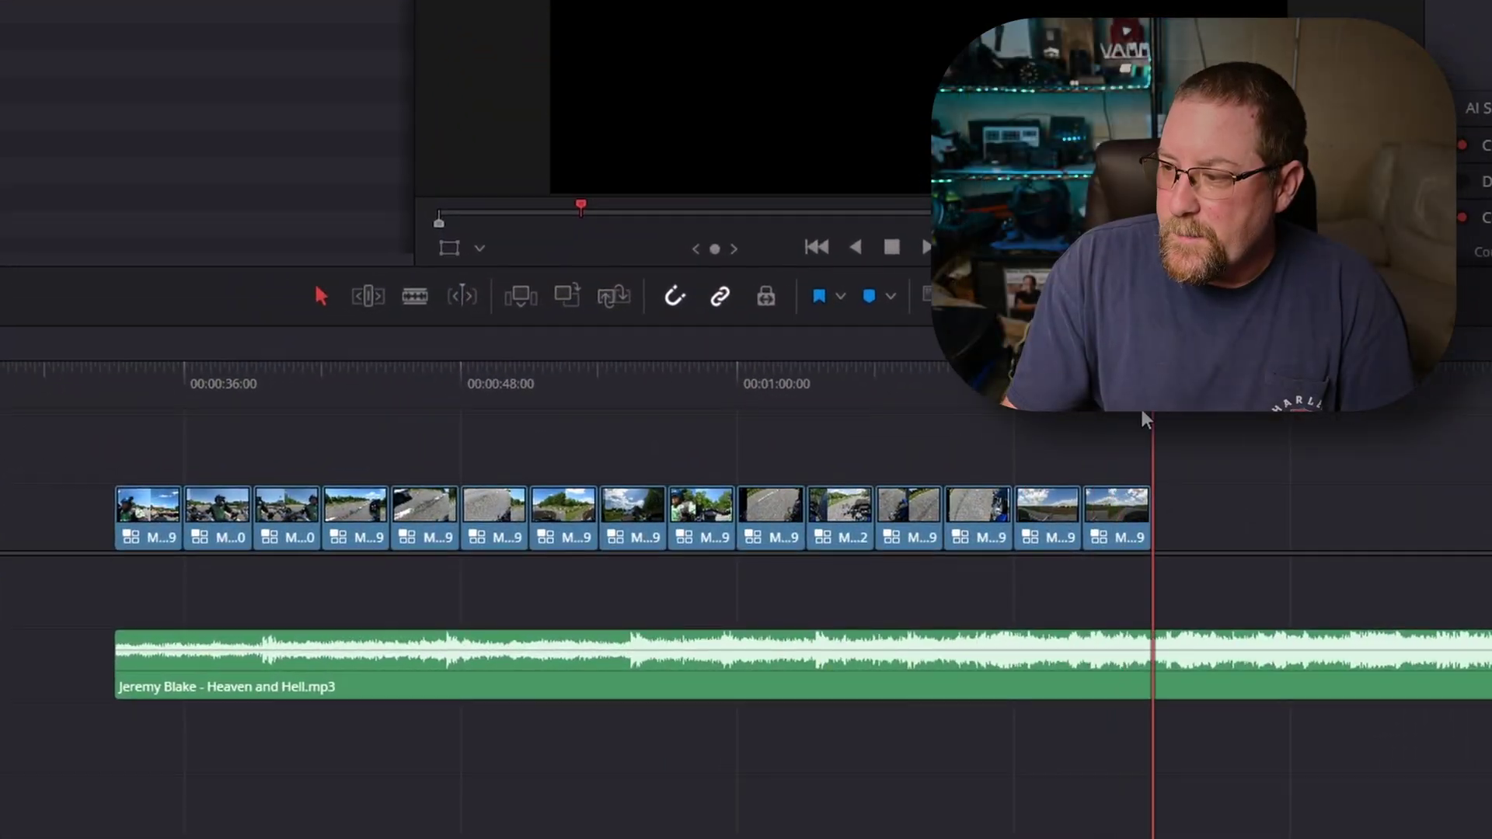
left_click(118, 378)
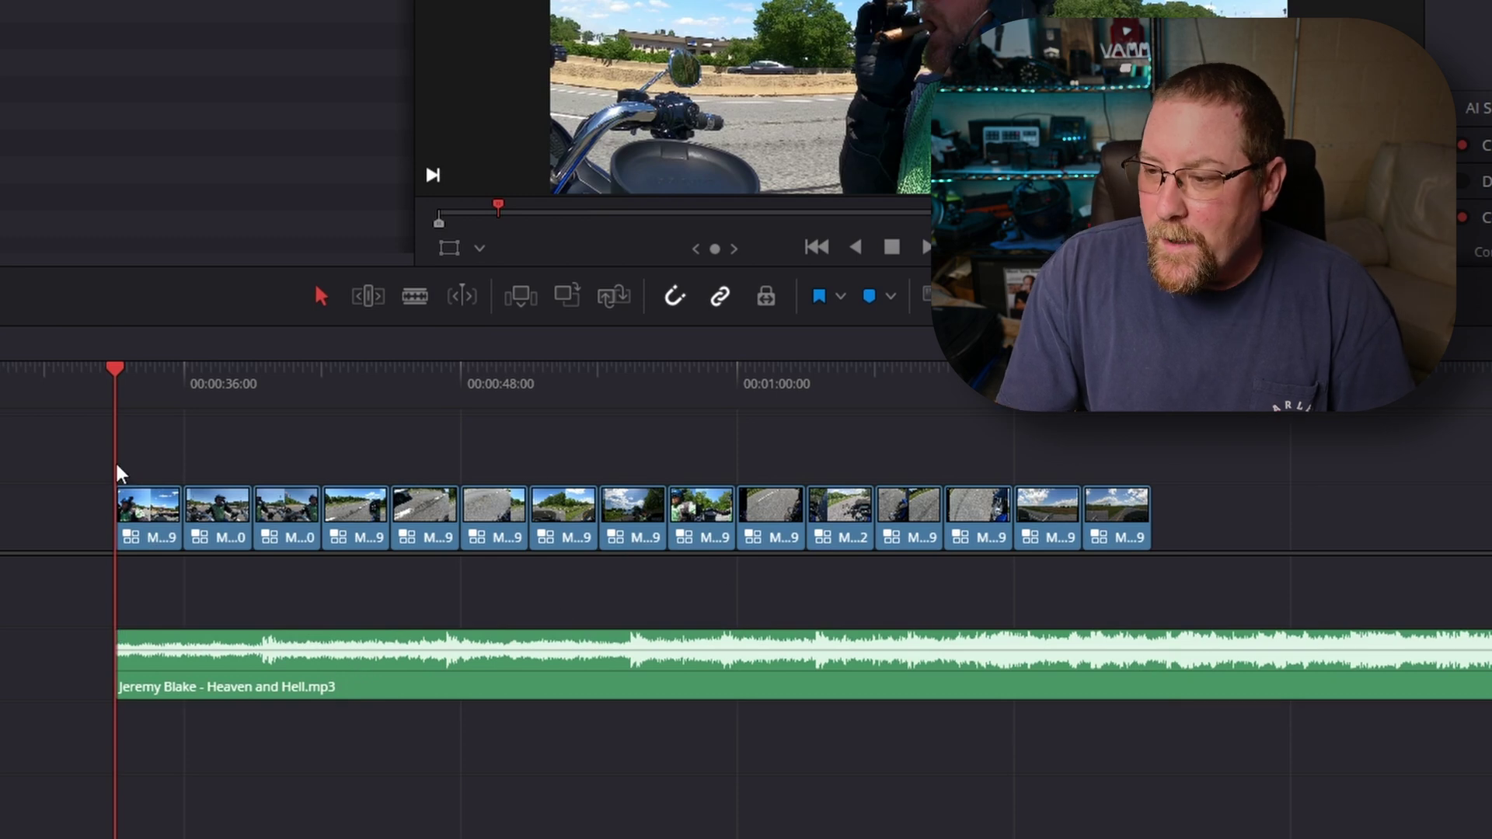
left_click(256, 383)
left_click(458, 386)
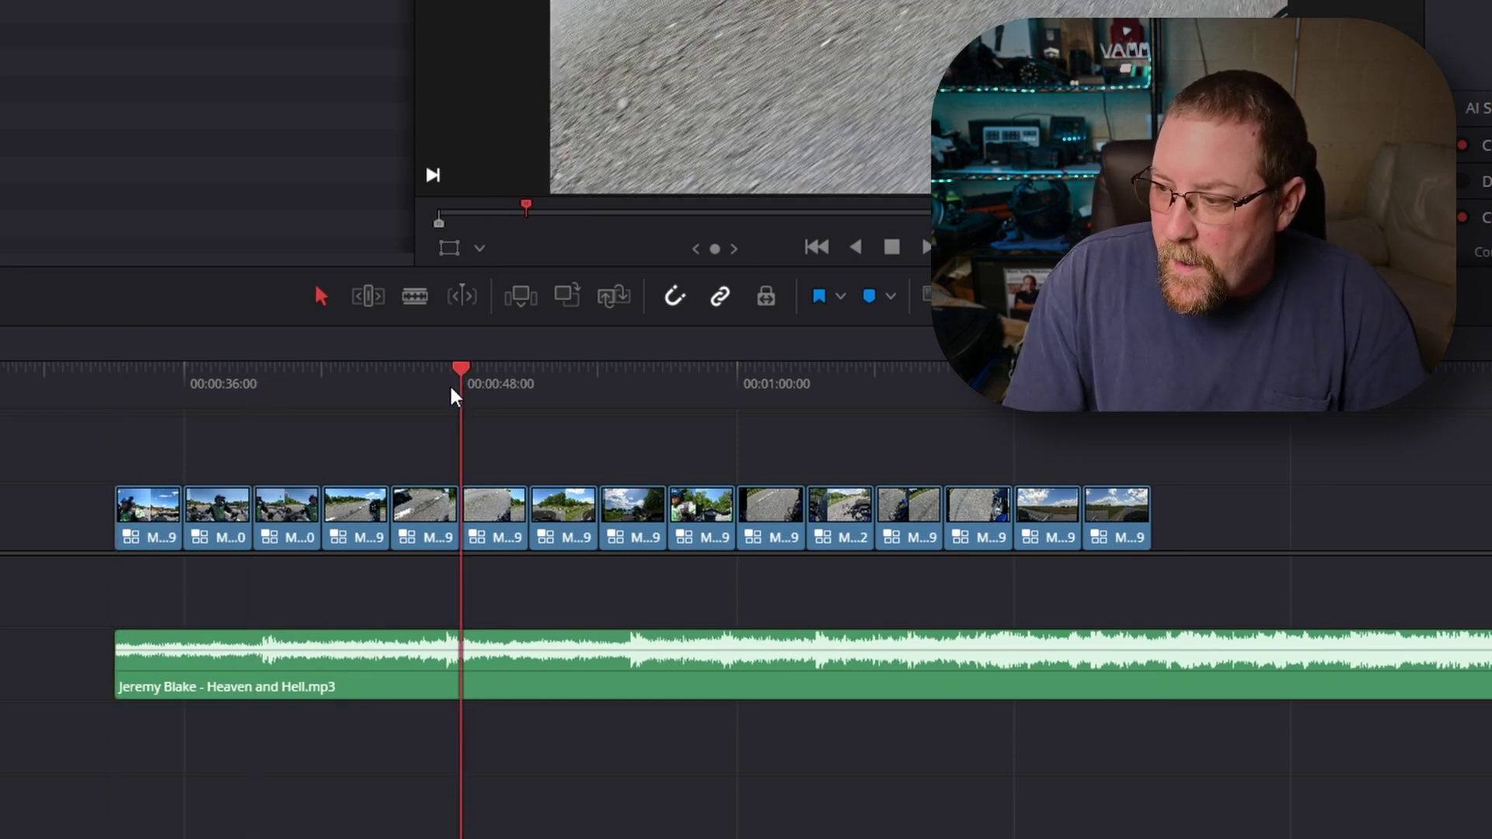
left_click(631, 387)
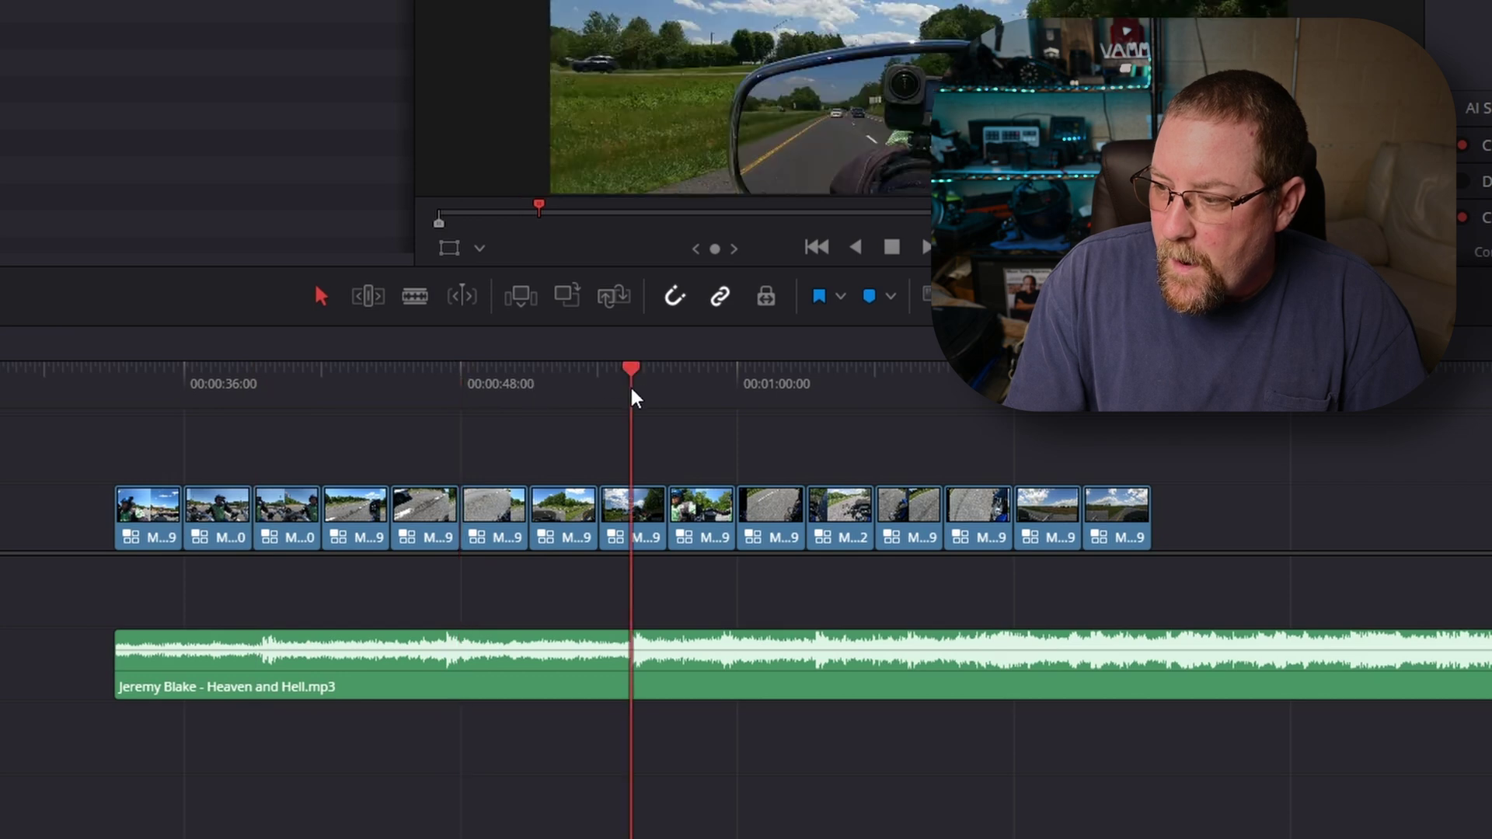
Step: Scrub around an early cut with snapping off, then turn snapping back on
left_click(674, 303)
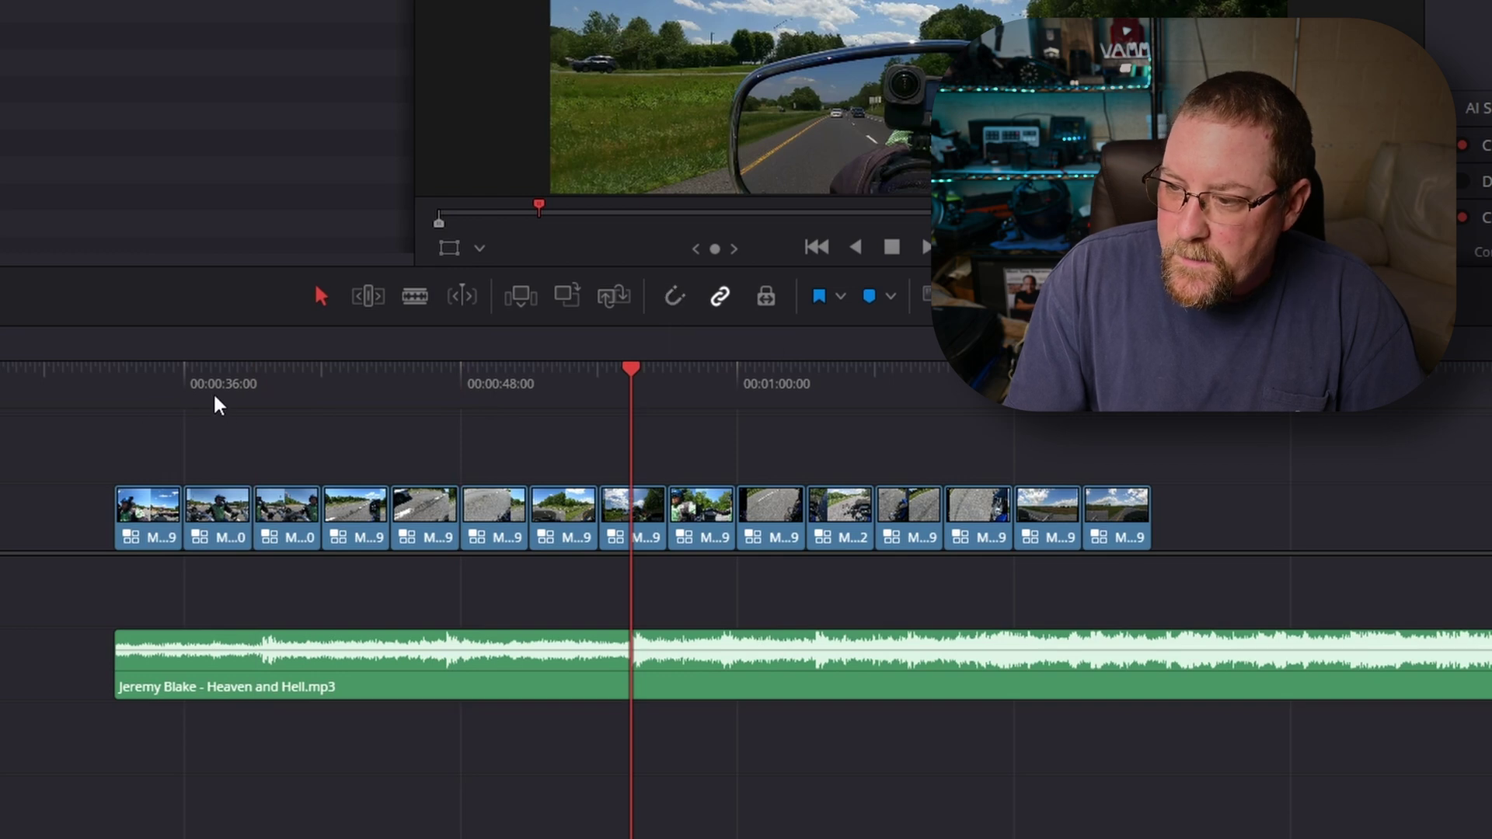
left_click(256, 398)
left_click_drag(264, 395, 253, 394)
key("n")
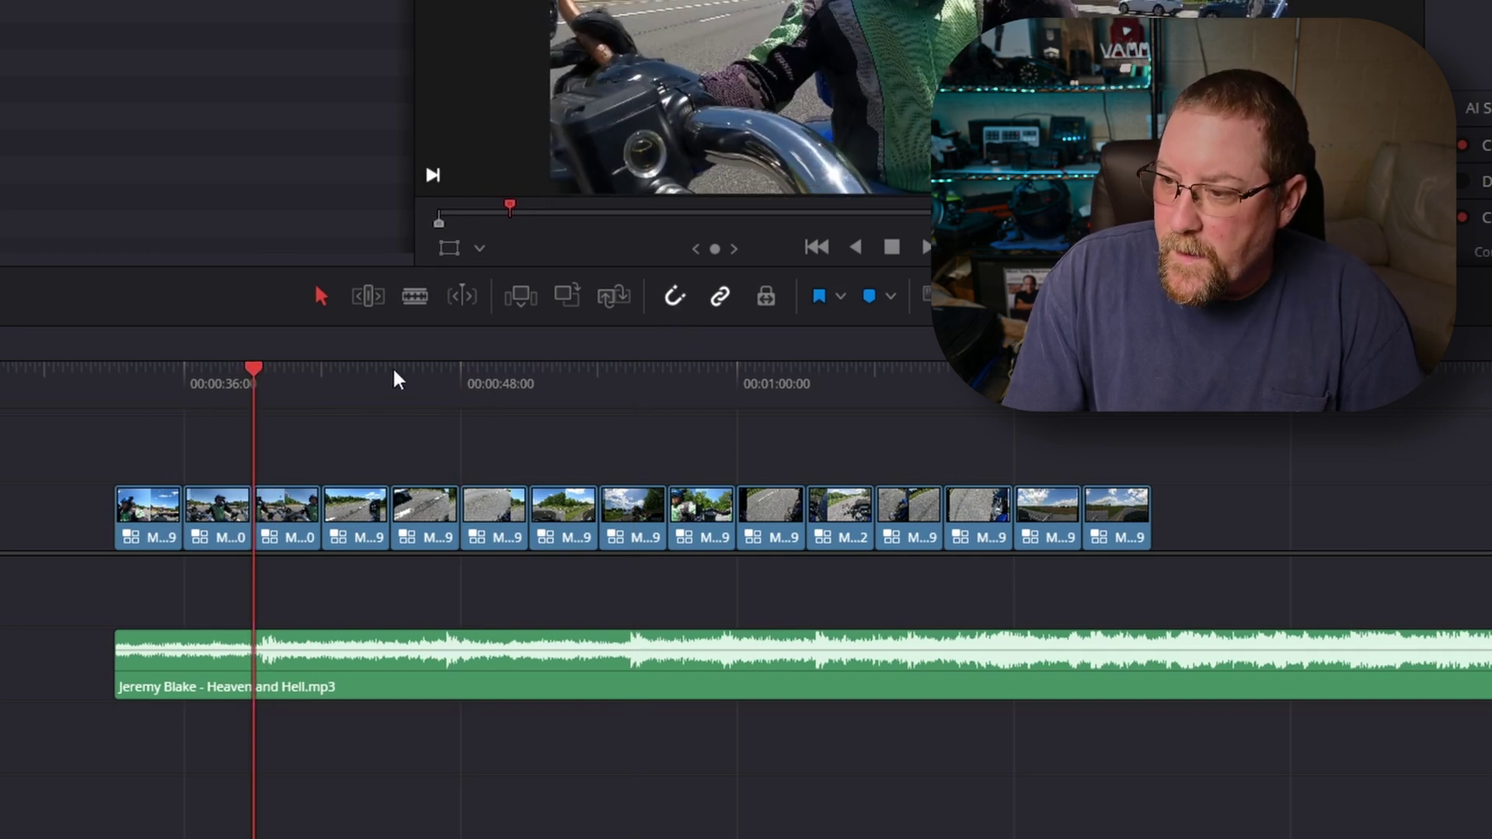
left_click(283, 386)
left_click_drag(283, 381, 258, 386)
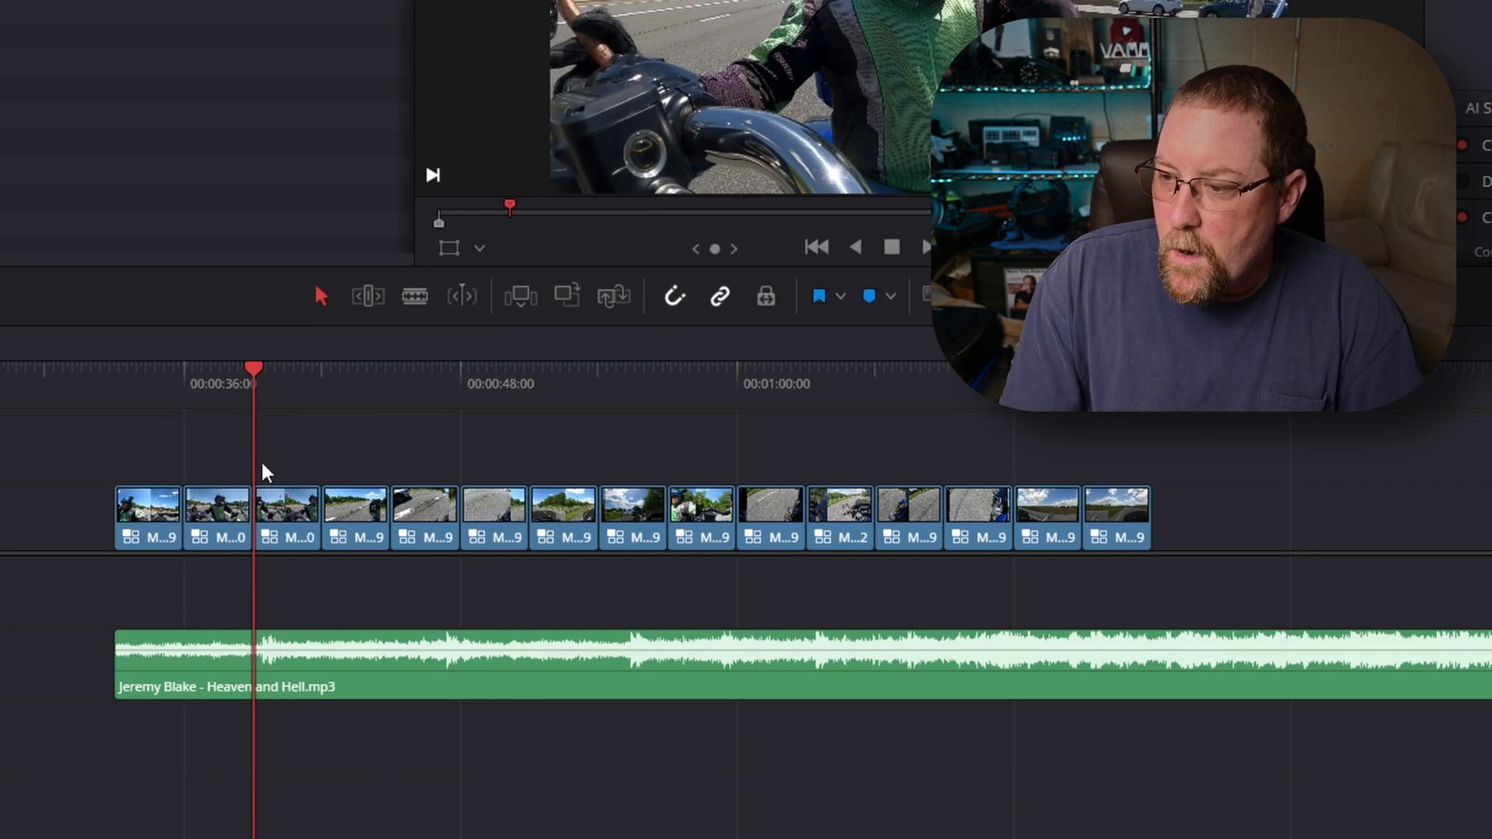
Step: Step through the later cuts along the montage
left_click(271, 381)
left_click(454, 392)
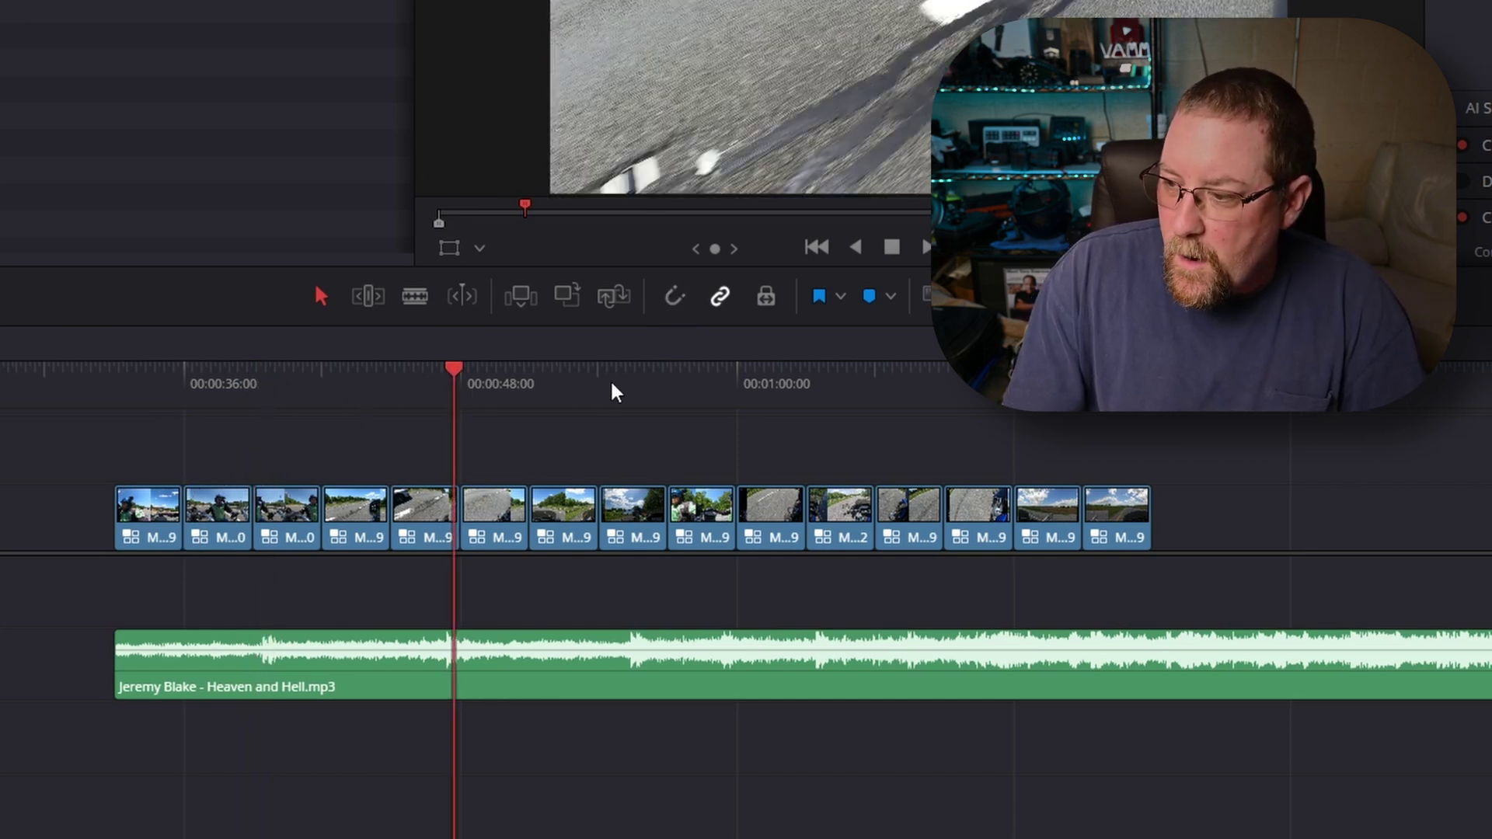
left_click(631, 382)
left_click(721, 386)
left_click(819, 389)
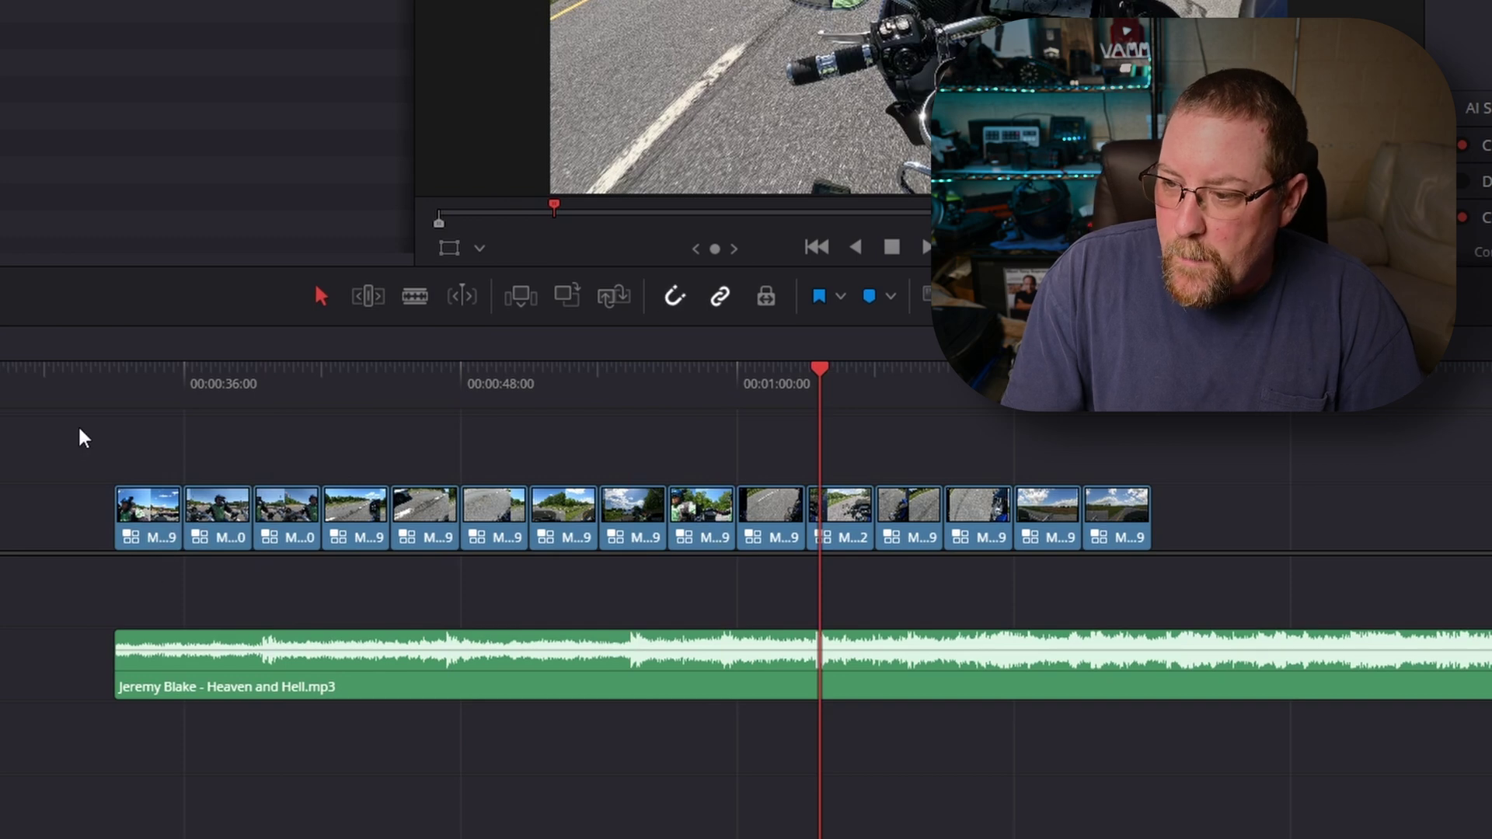
Step: Turn on Show Music Beats for the Heaven and Hell music clip
left_click(371, 670)
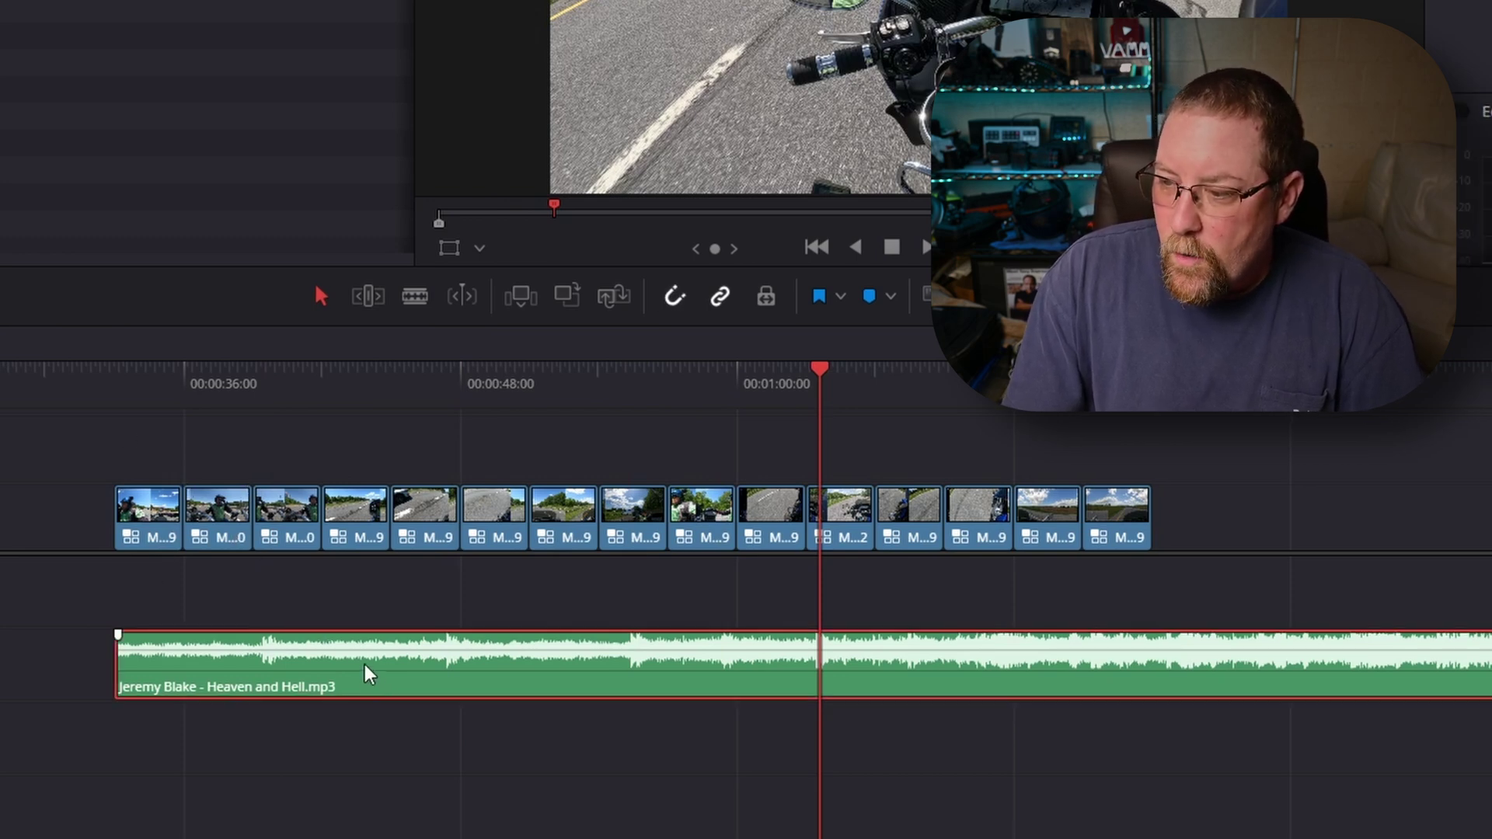
right_click(366, 666)
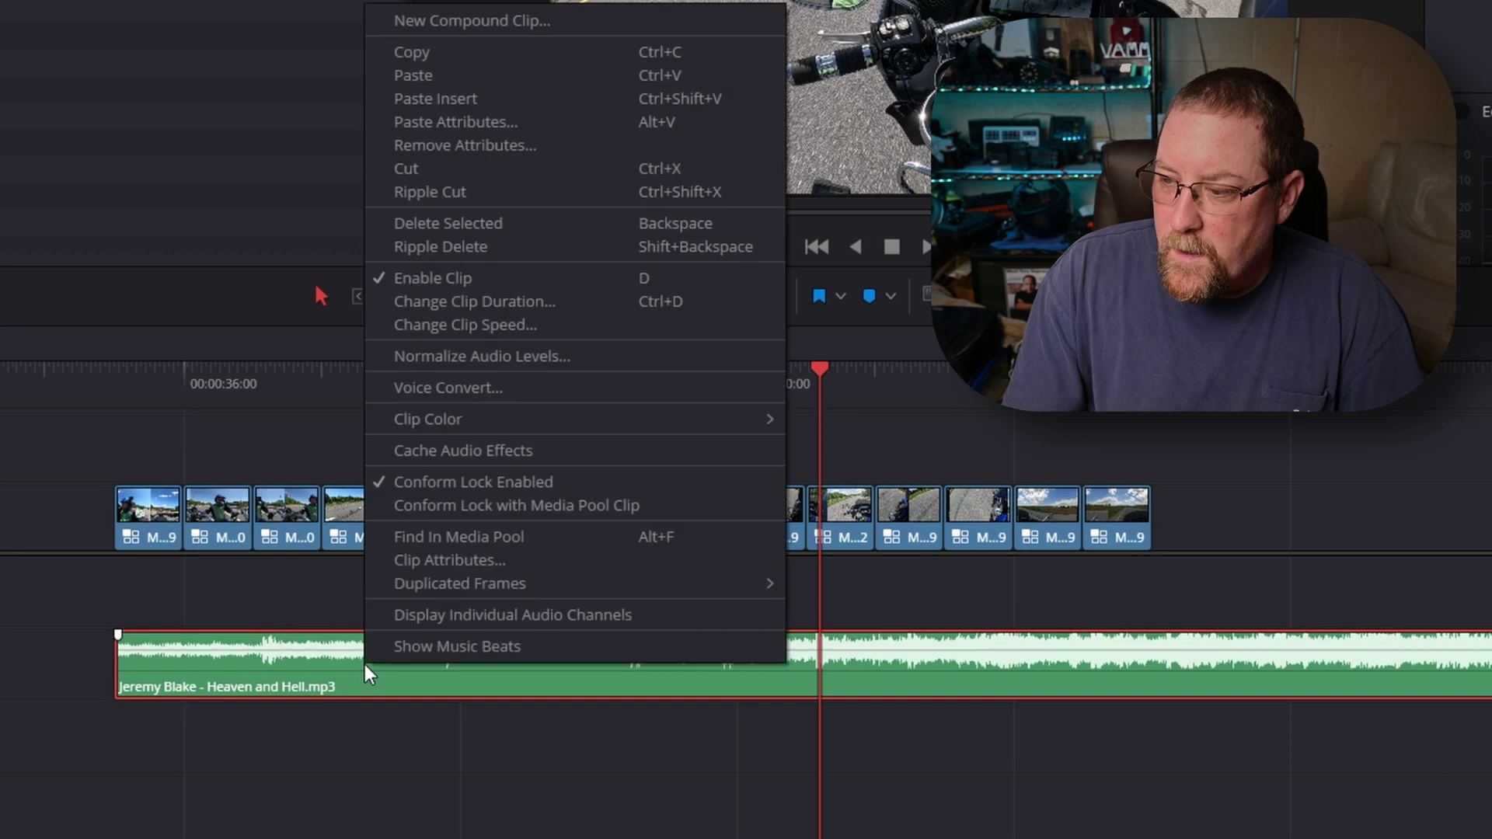
left_click(542, 656)
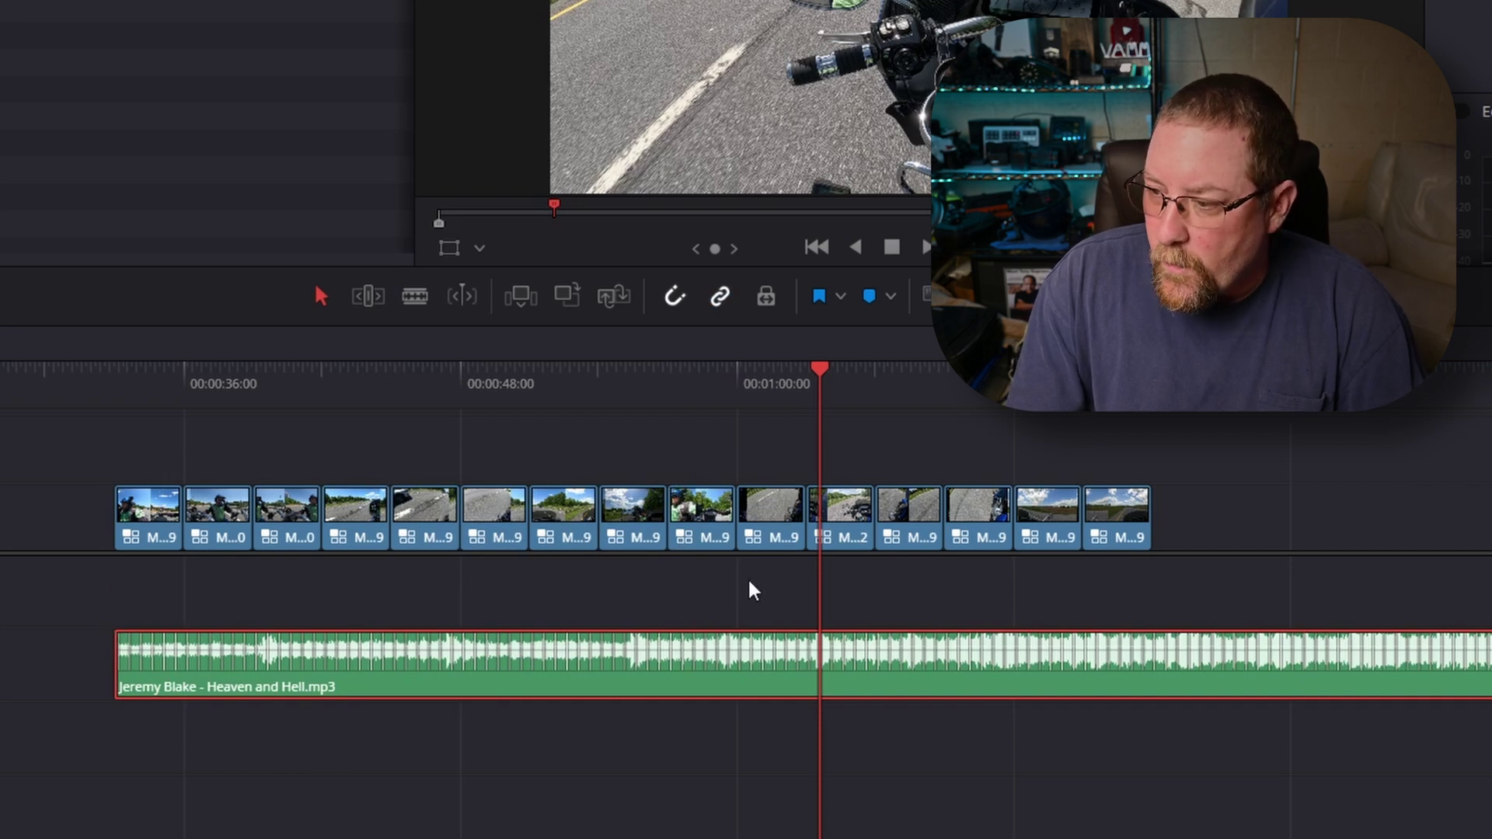
Step: Zoom in and return the playhead to the start of the clips
scroll(258, 600, "up", 5)
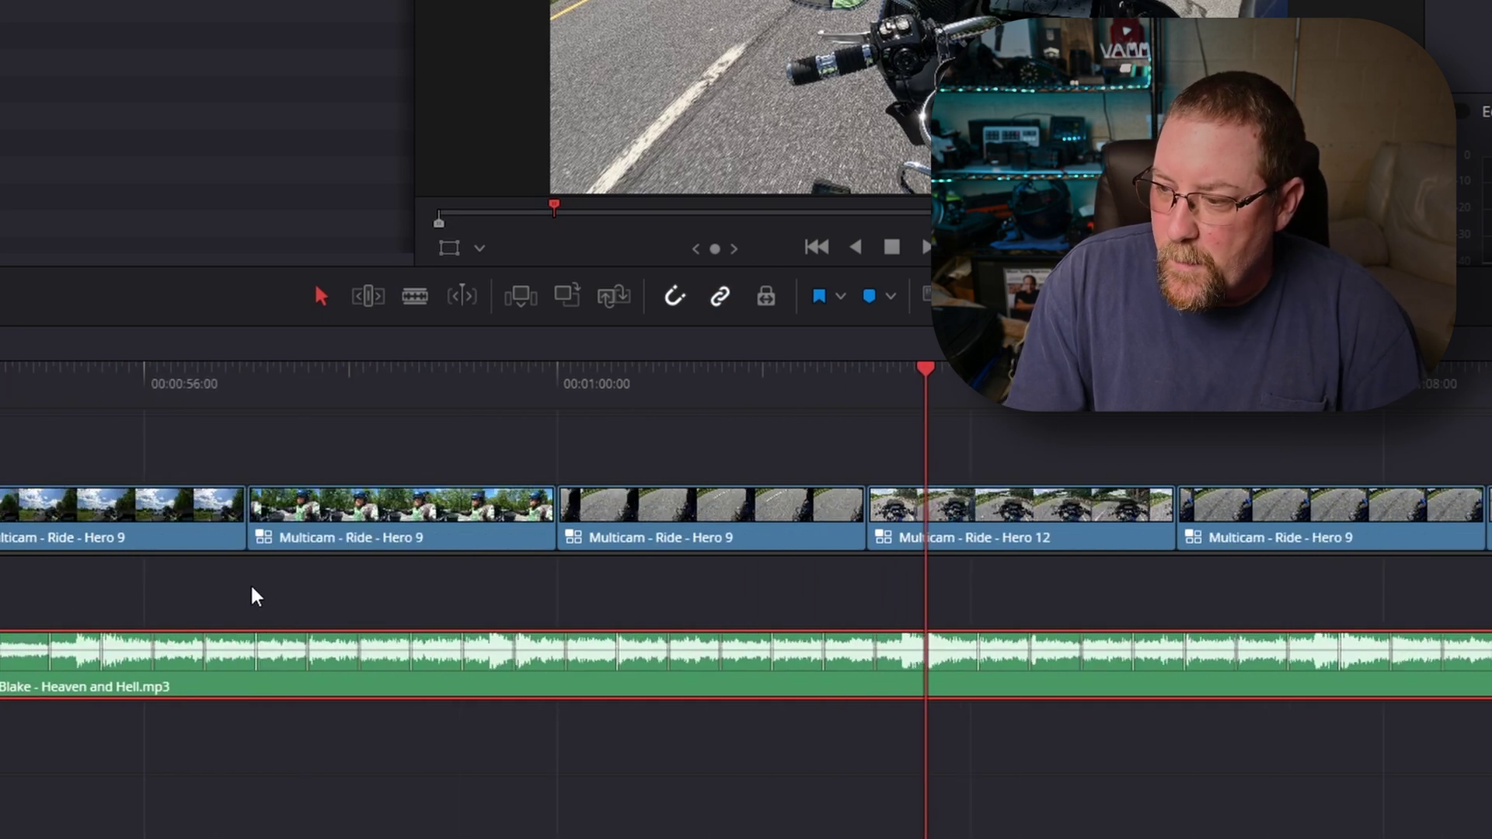
scroll(326, 609, "left", 8)
scroll(676, 599, "left", 10)
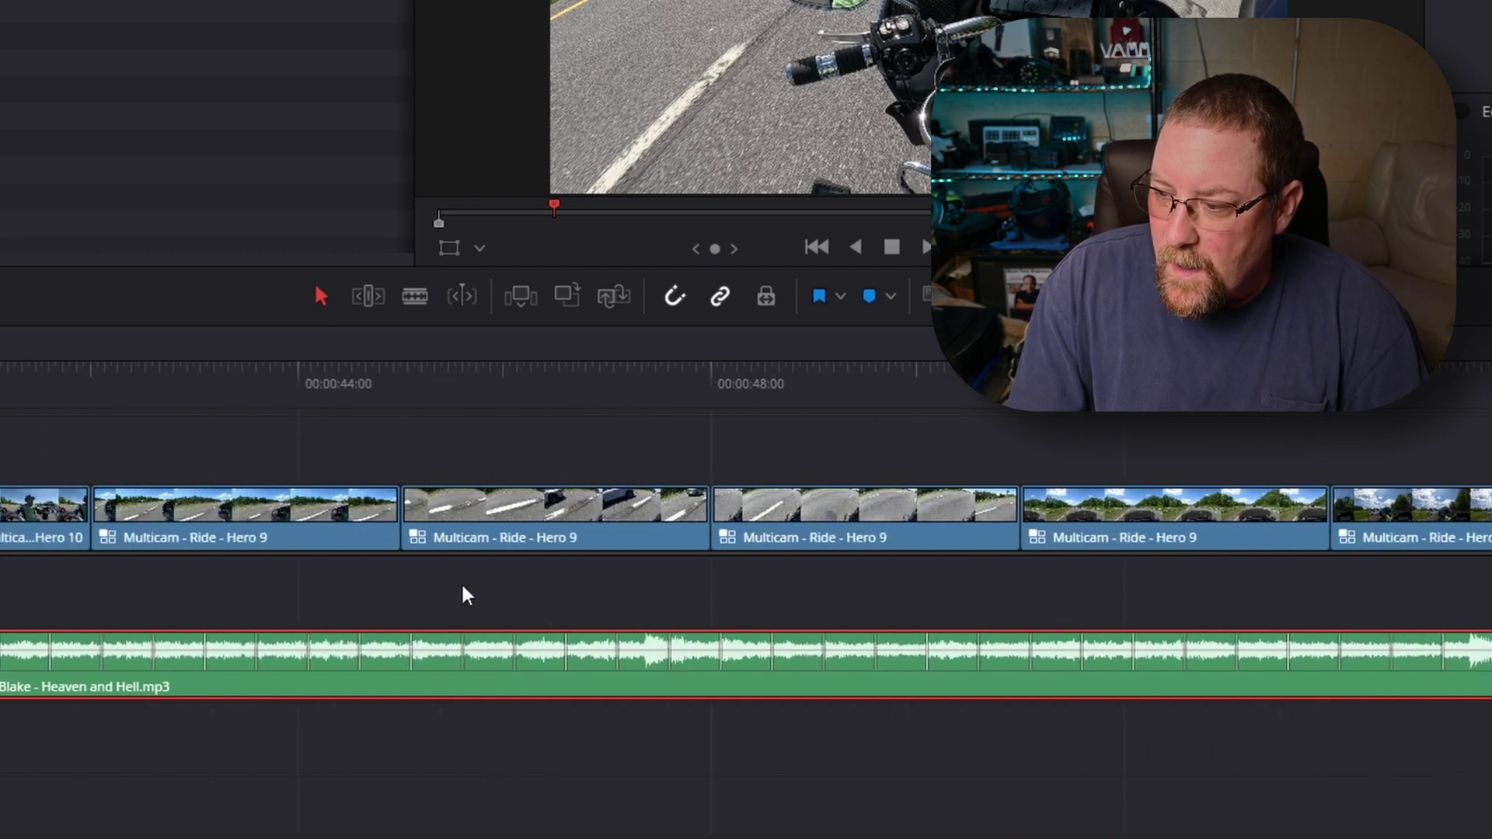
scroll(513, 600, "left", 5)
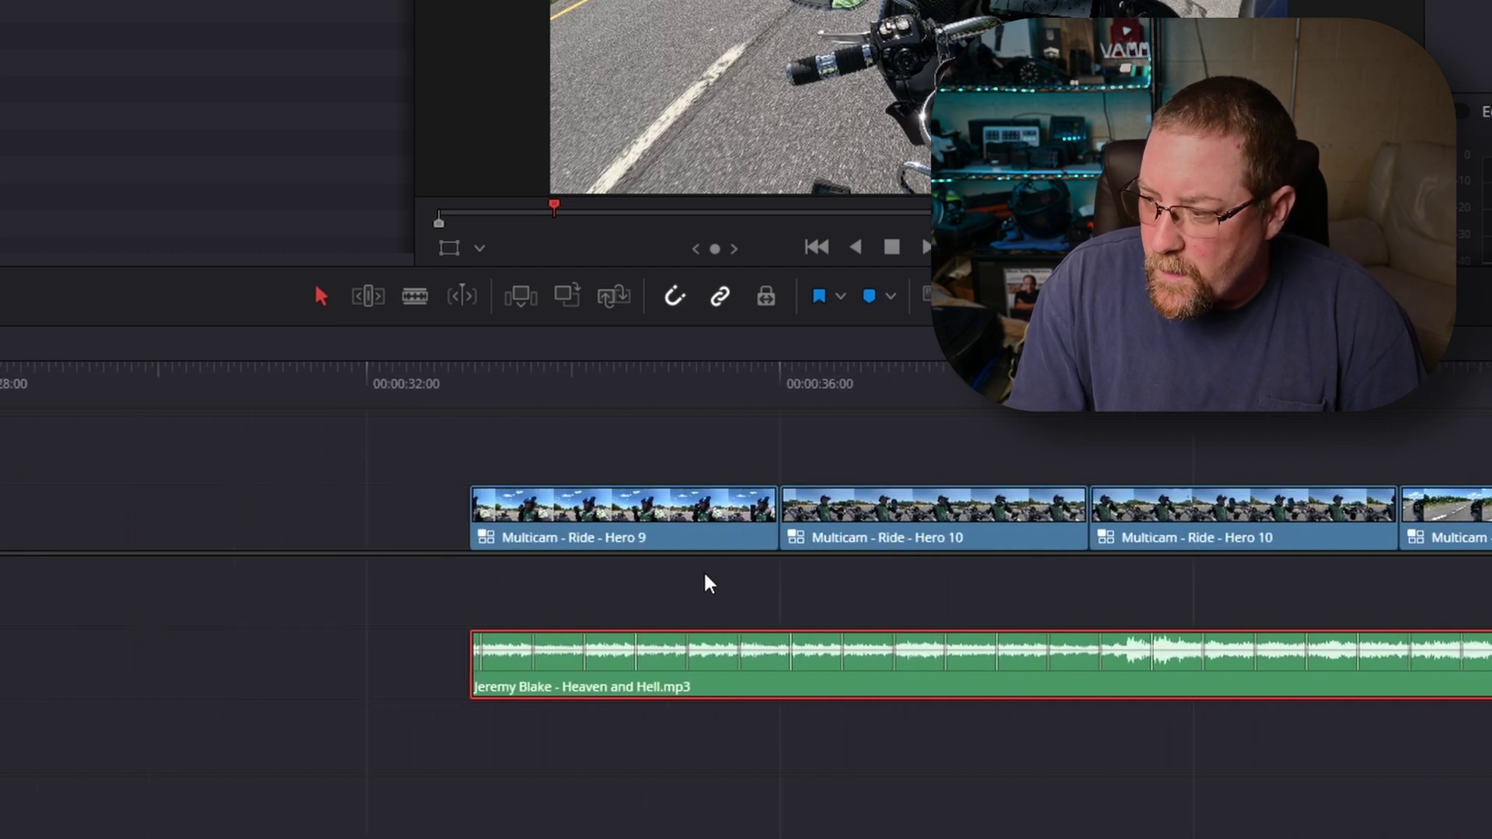
scroll(703, 581, "right", 1)
left_click(436, 383)
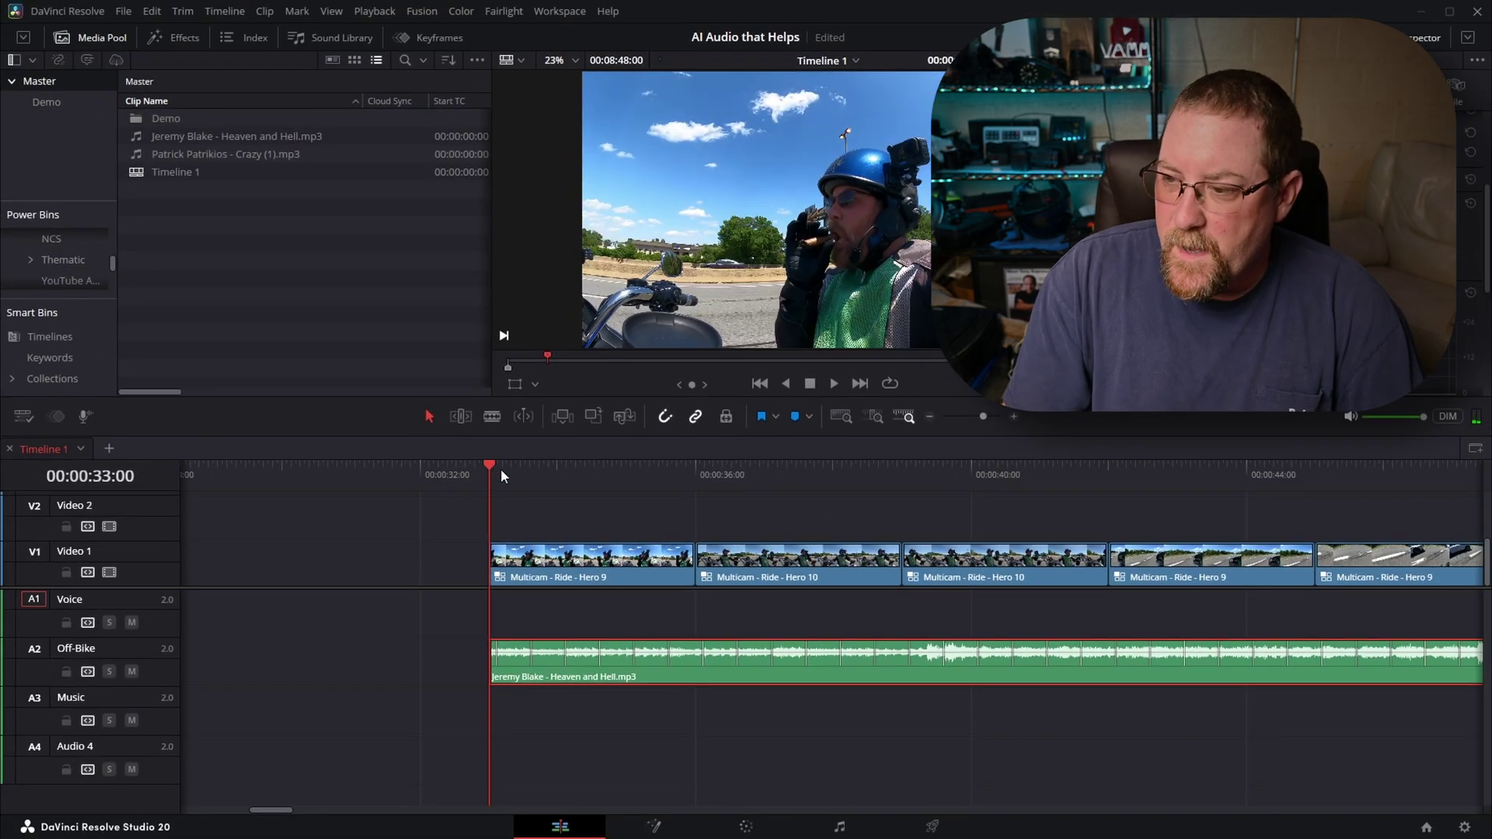
Step: Play the montage with the music and fit the whole timeline into view
key("space")
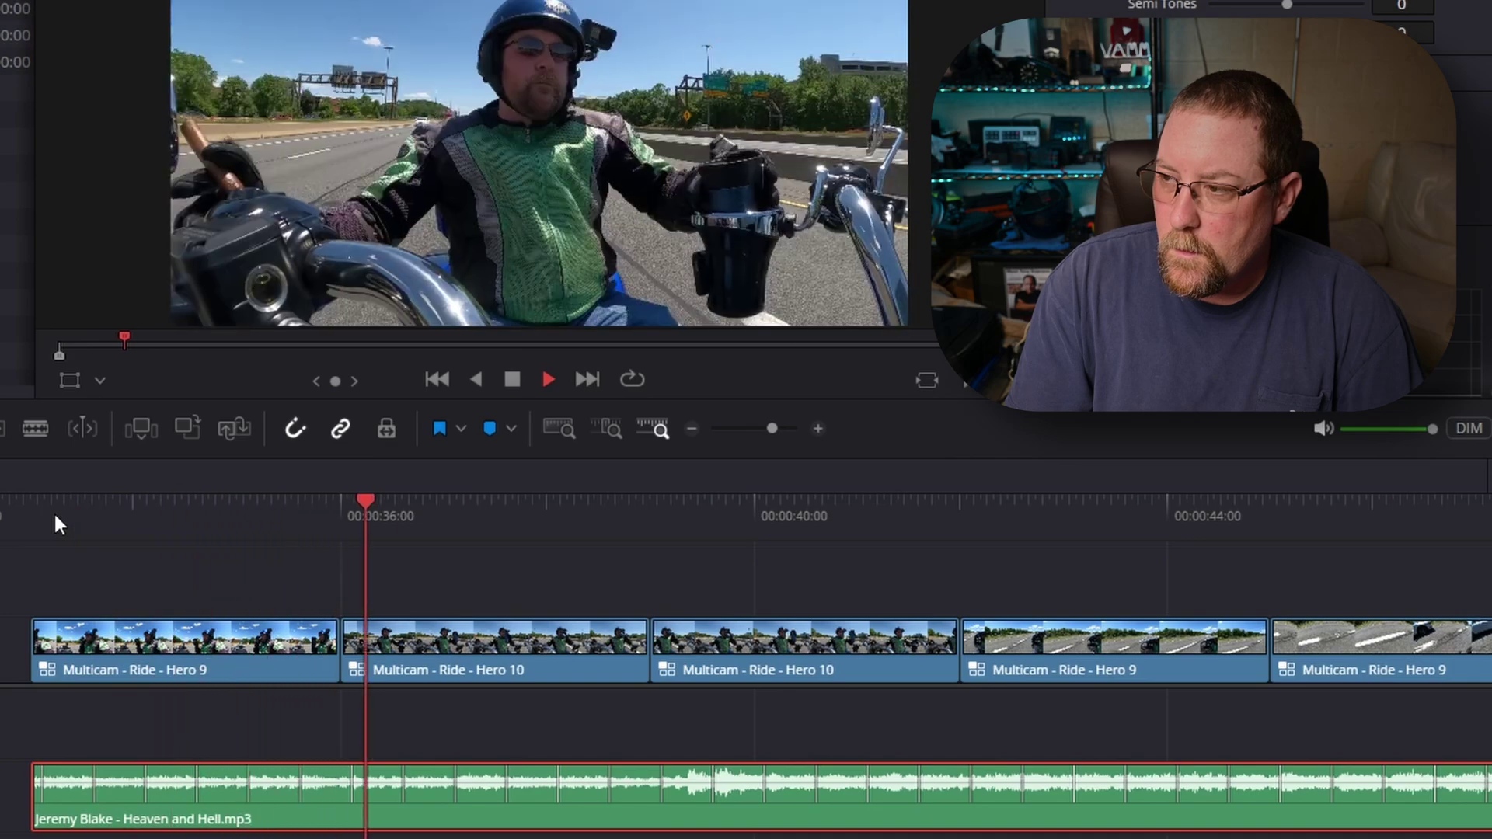
key("space")
key("shift+z")
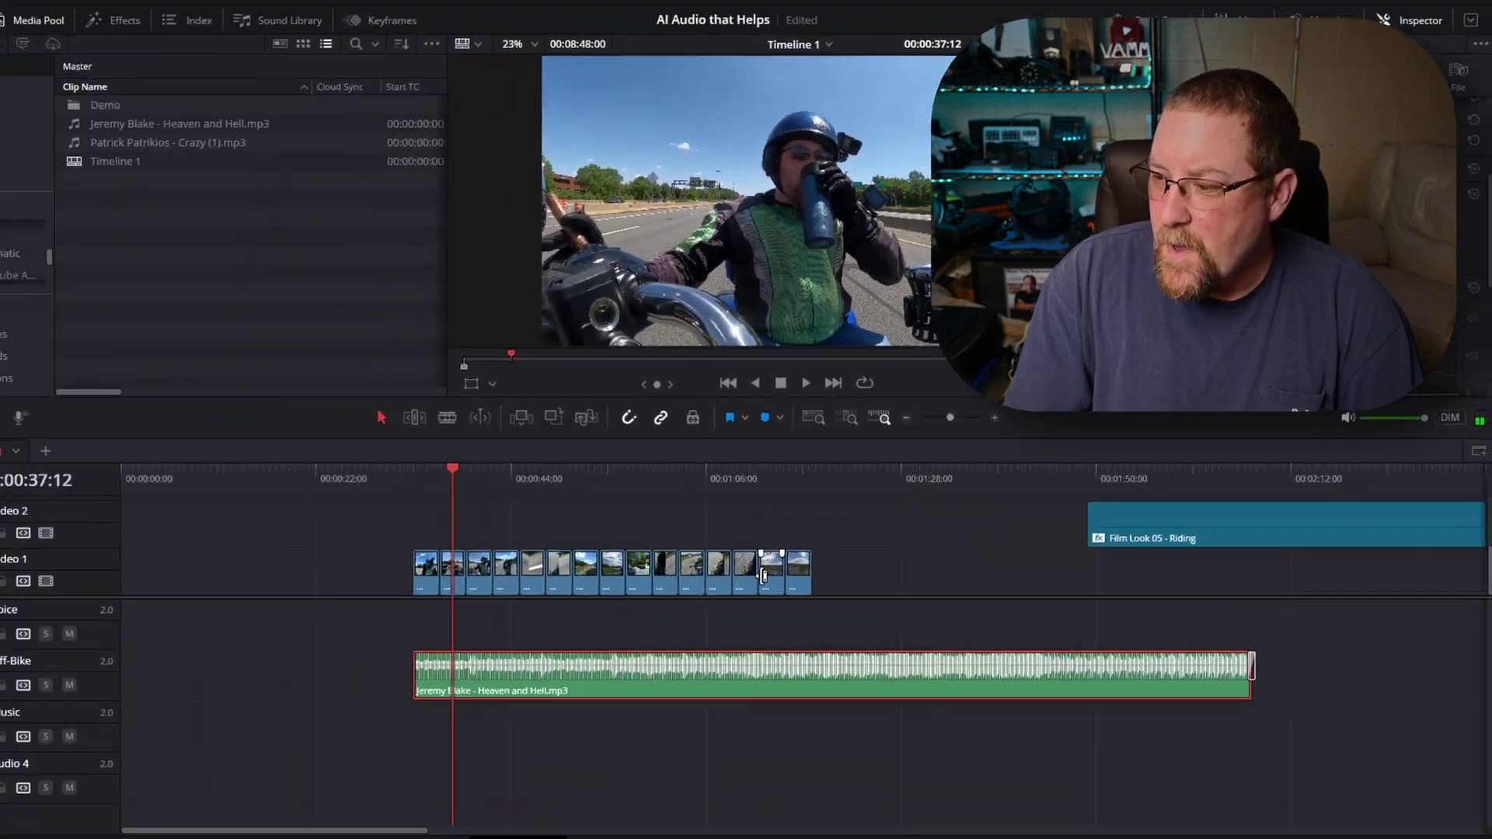
Step: Trim the music clip's head and slide it left to align with the first ride clip
left_click(670, 615)
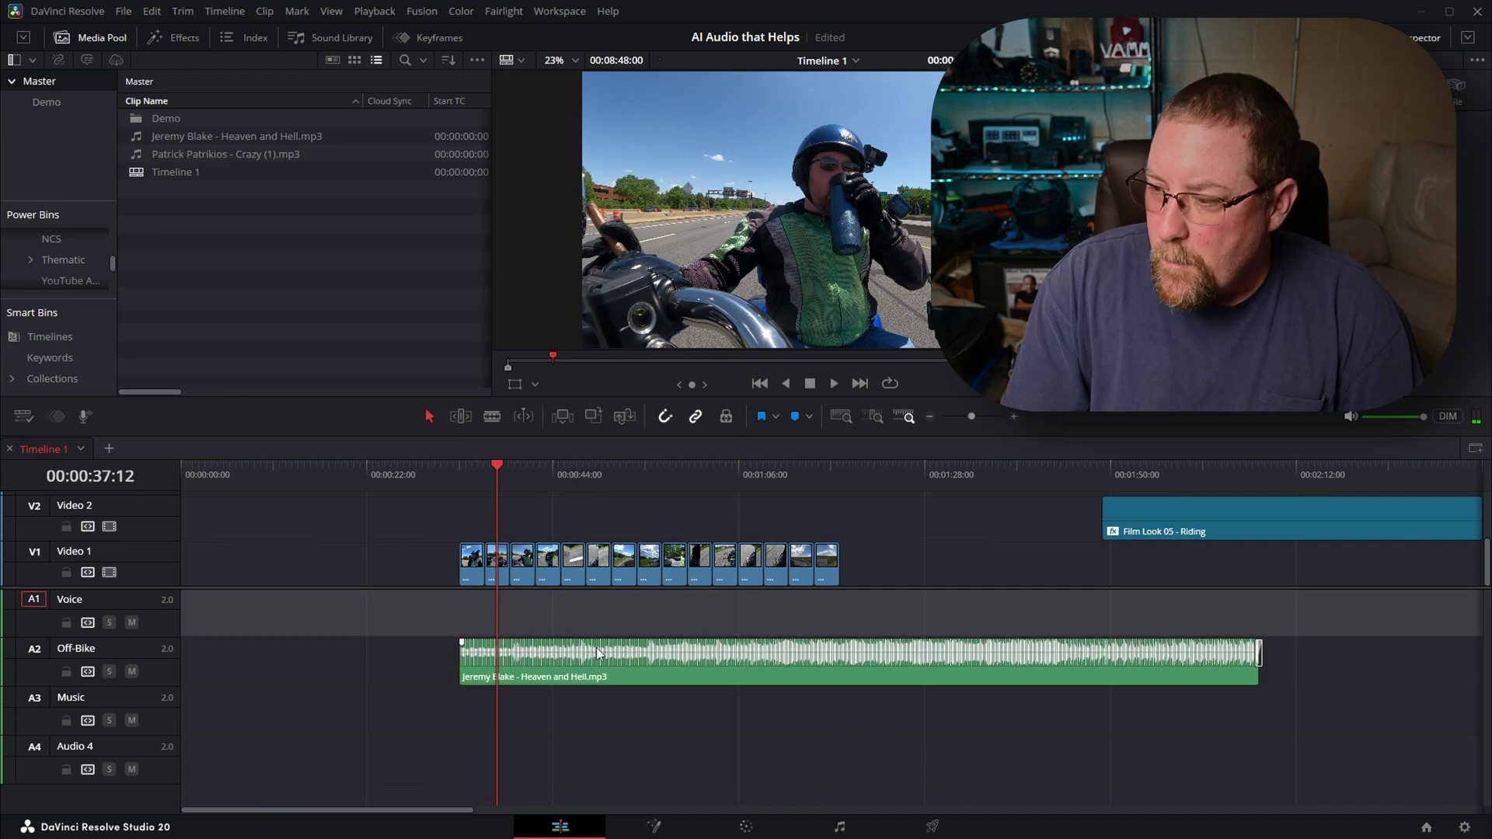
left_click_drag(484, 667, 696, 676)
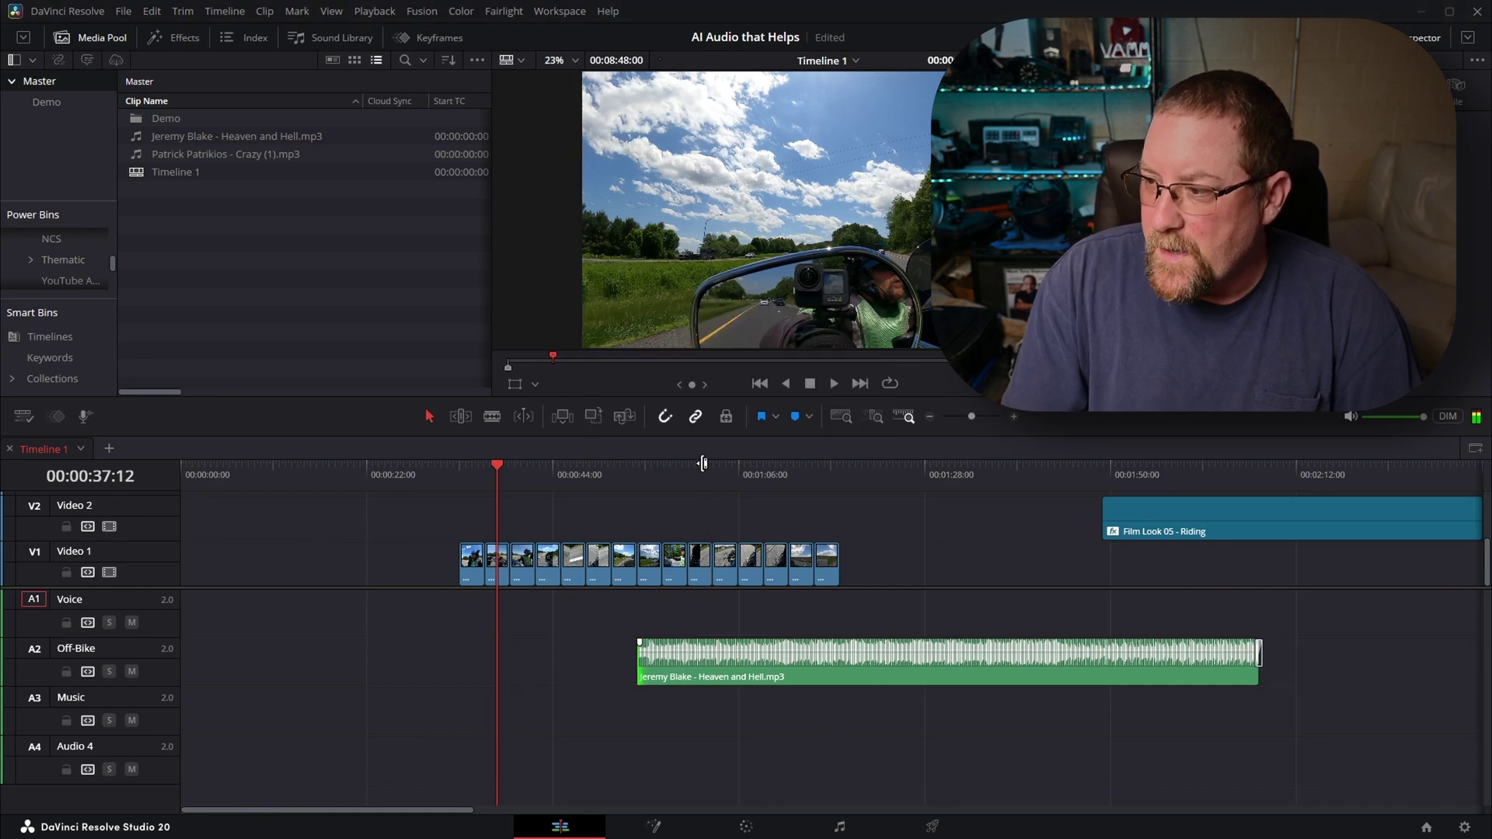
left_click_drag(762, 673, 587, 668)
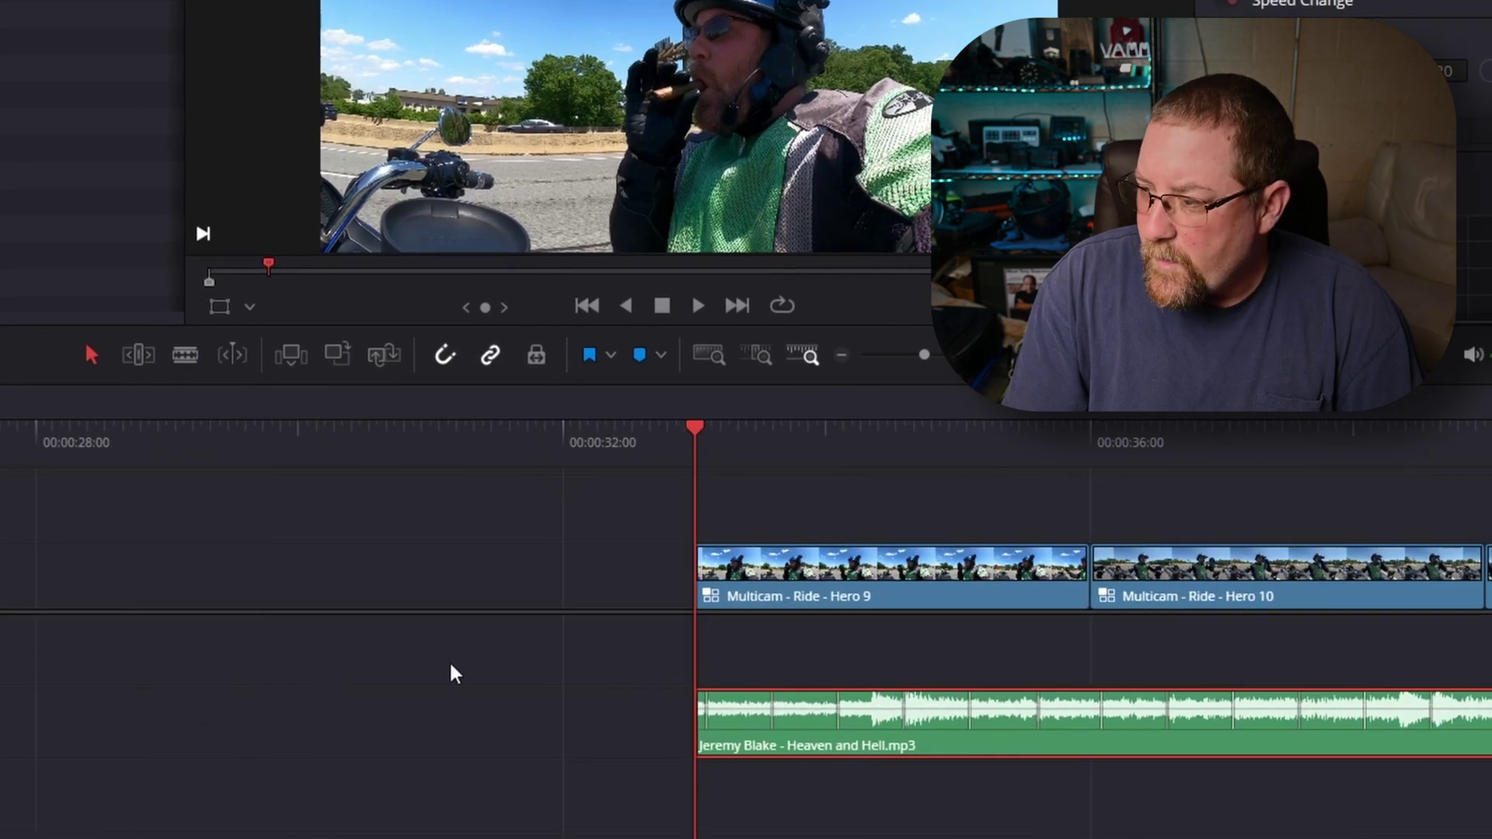
Step: Zoom in and slip the music clip by -00:01 in Trim Edit Mode
scroll(792, 673, "up", 2)
scroll(626, 673, "right", 2)
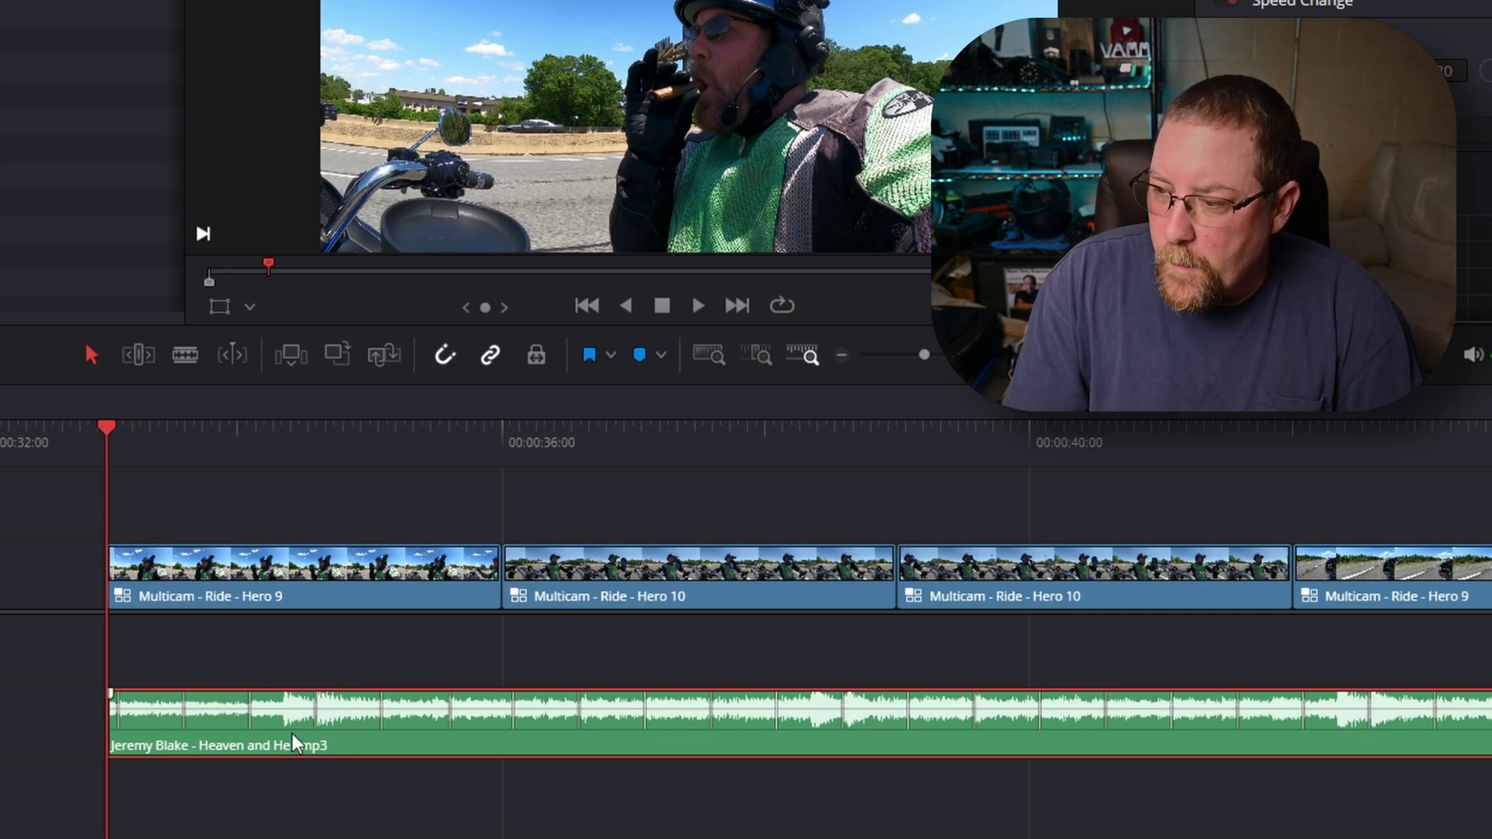
left_click(139, 356)
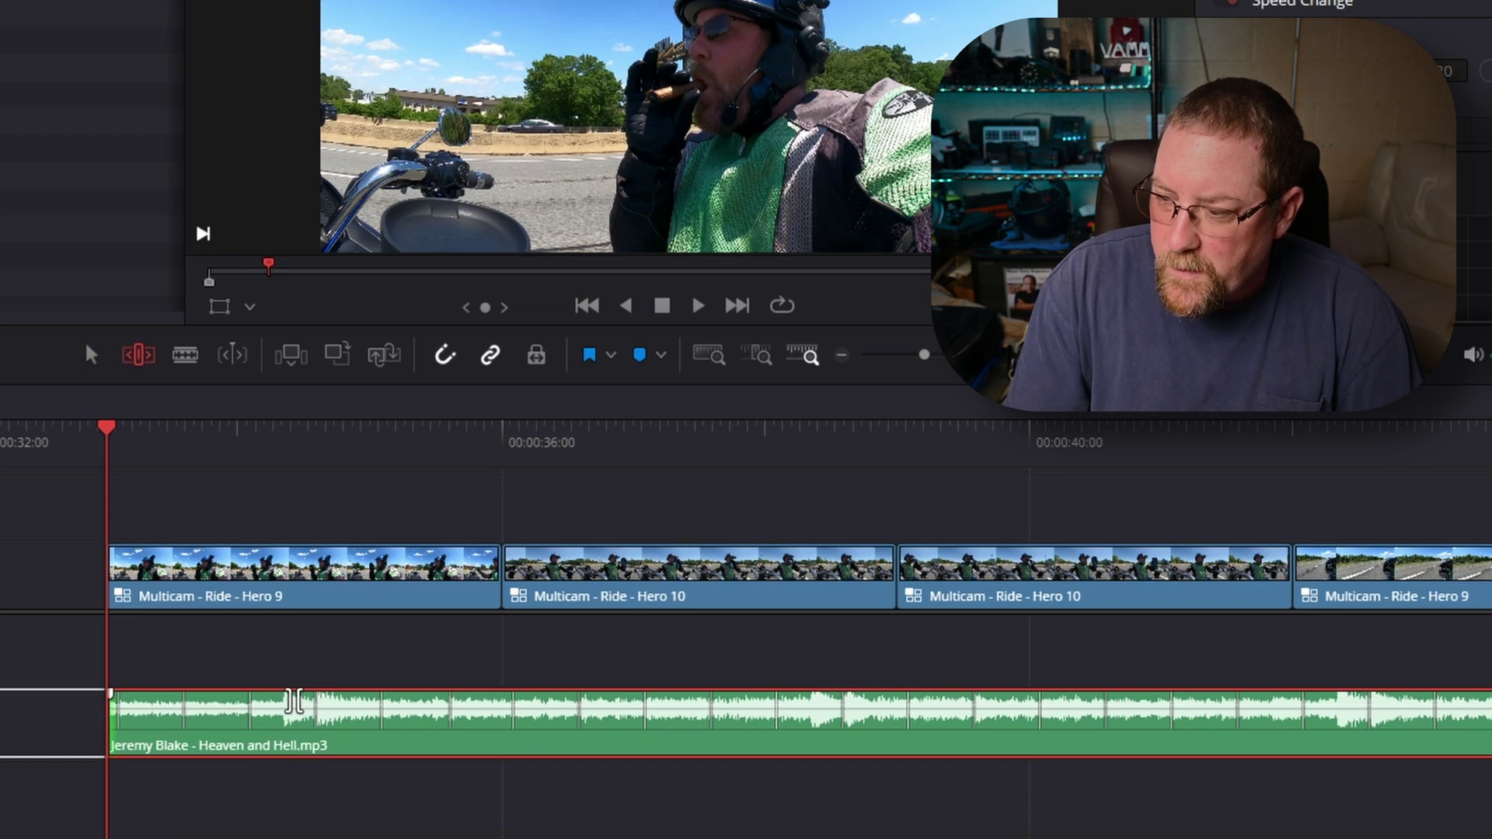
left_click_drag(294, 701, 284, 703)
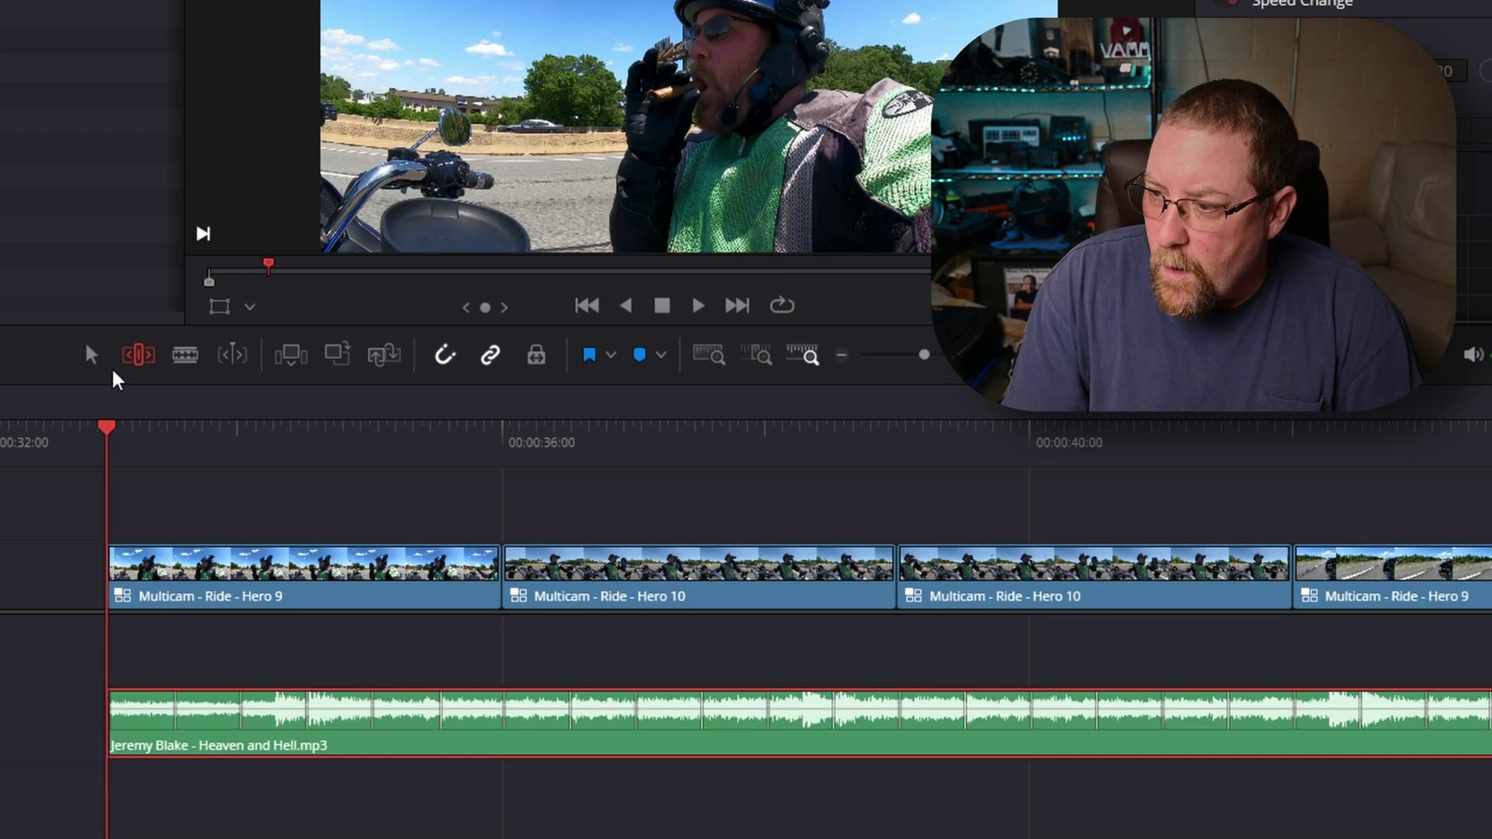
Step: Check the cuts near 36, 39, 42 and 45 seconds, then return to the montage start
left_click(502, 429)
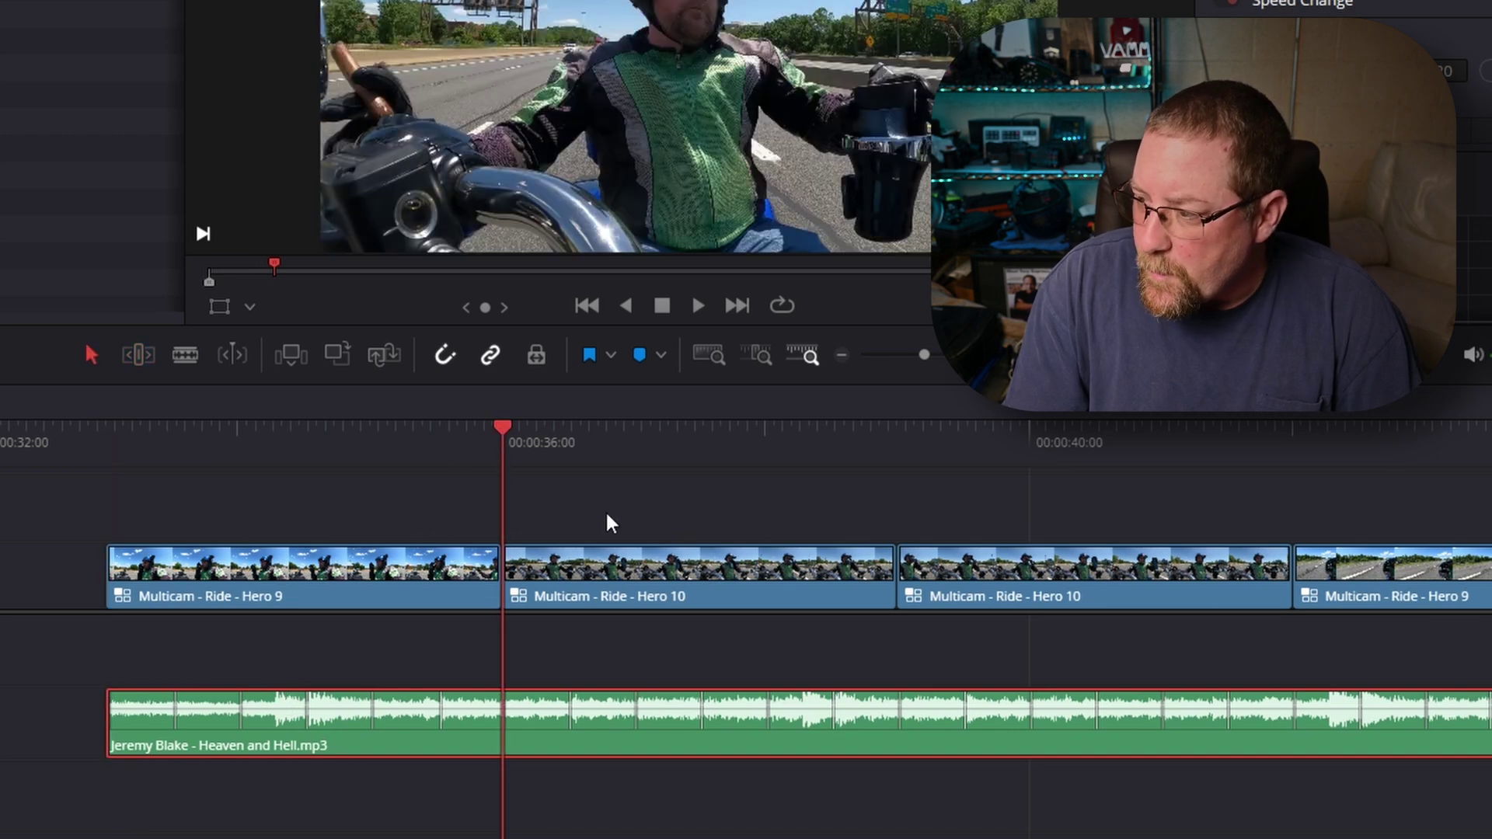
left_click(899, 457)
left_click(1291, 458)
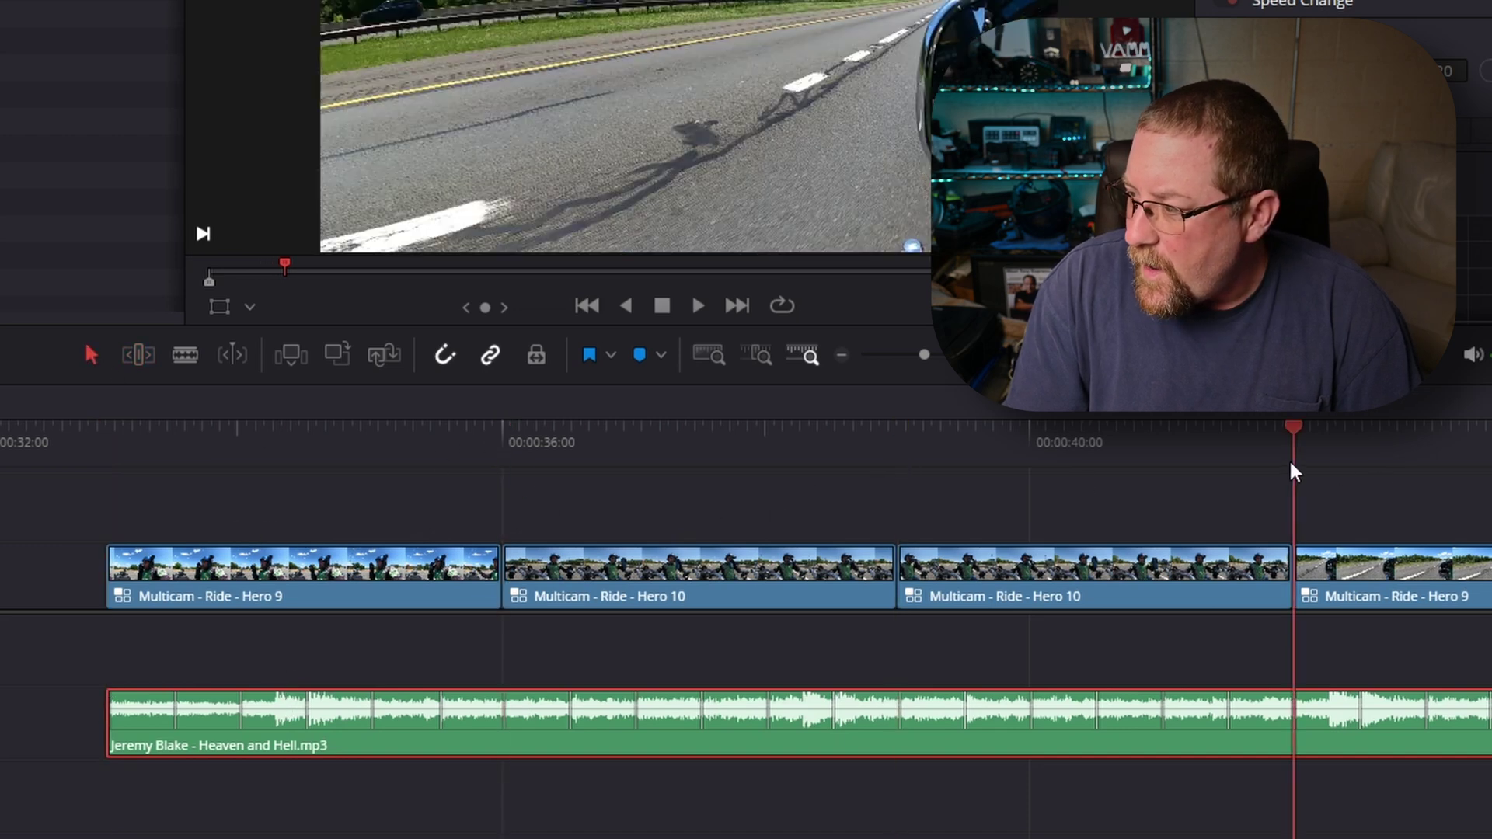
scroll(609, 443, "right", 5)
scroll(608, 443, "right", 2)
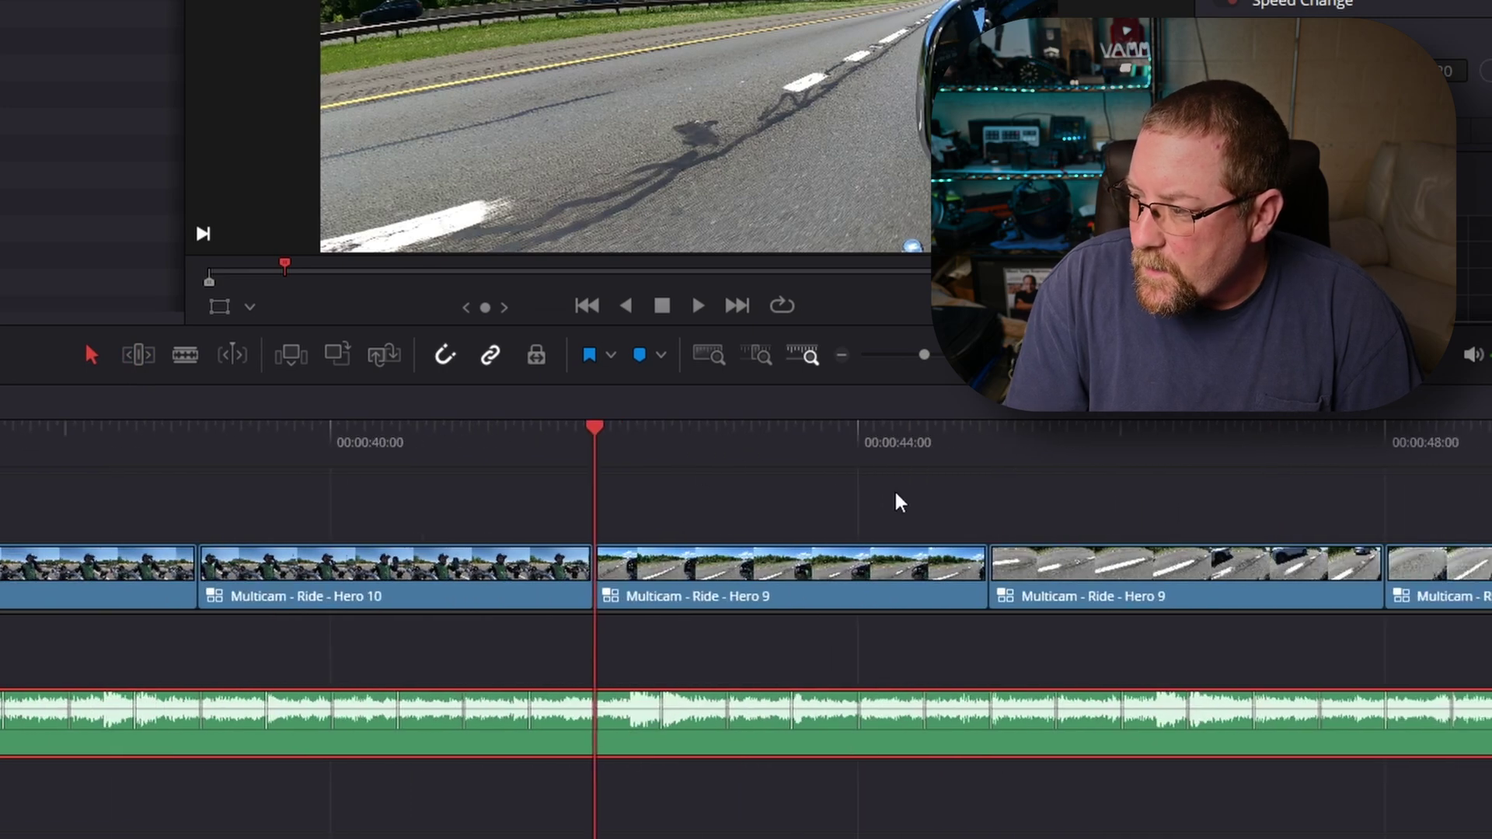
left_click(987, 432)
scroll(939, 462, "right", 3)
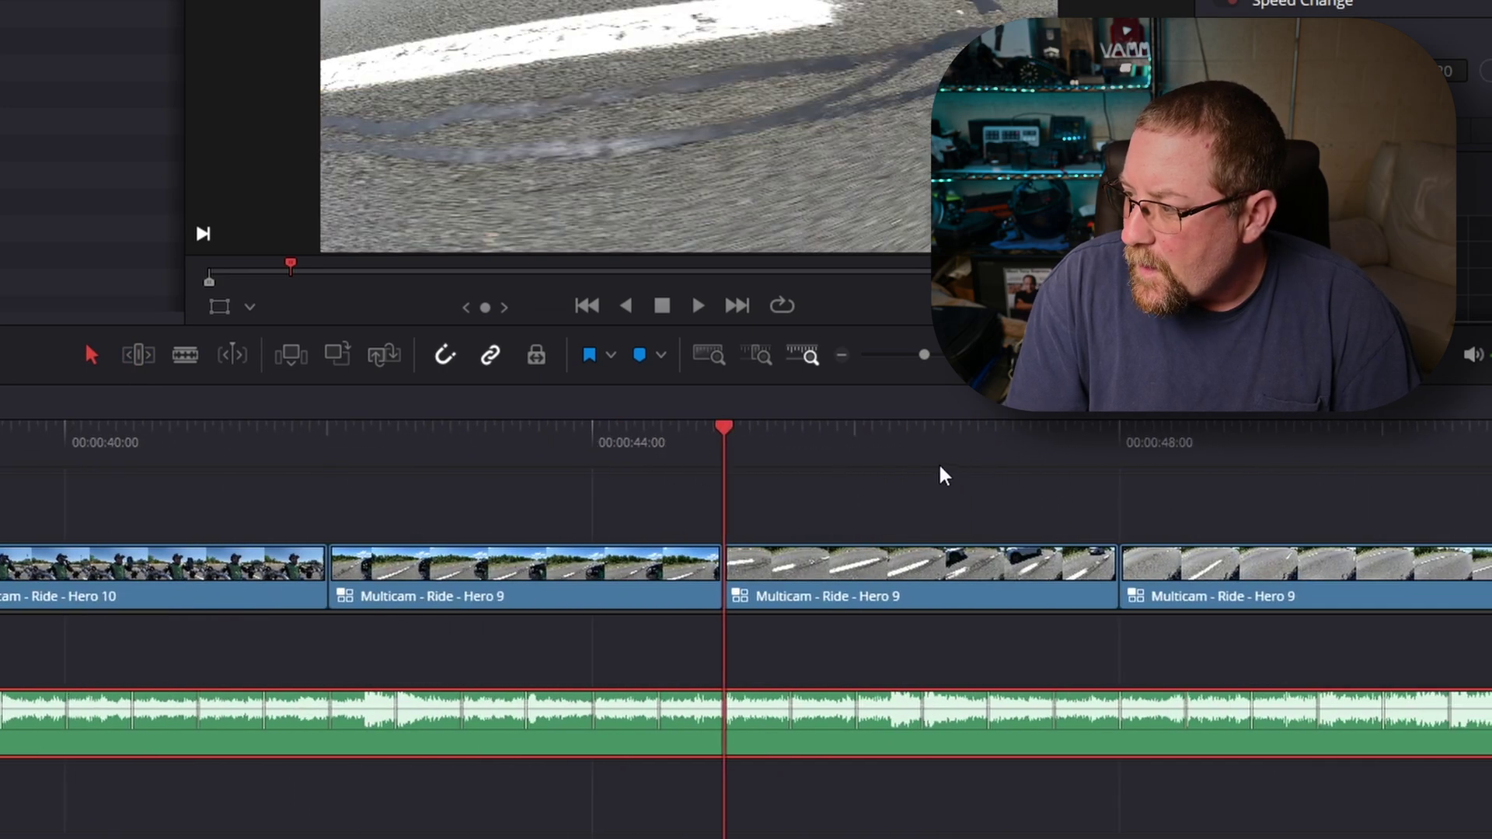
scroll(786, 552, "down", 4)
scroll(81, 427, "right", 1)
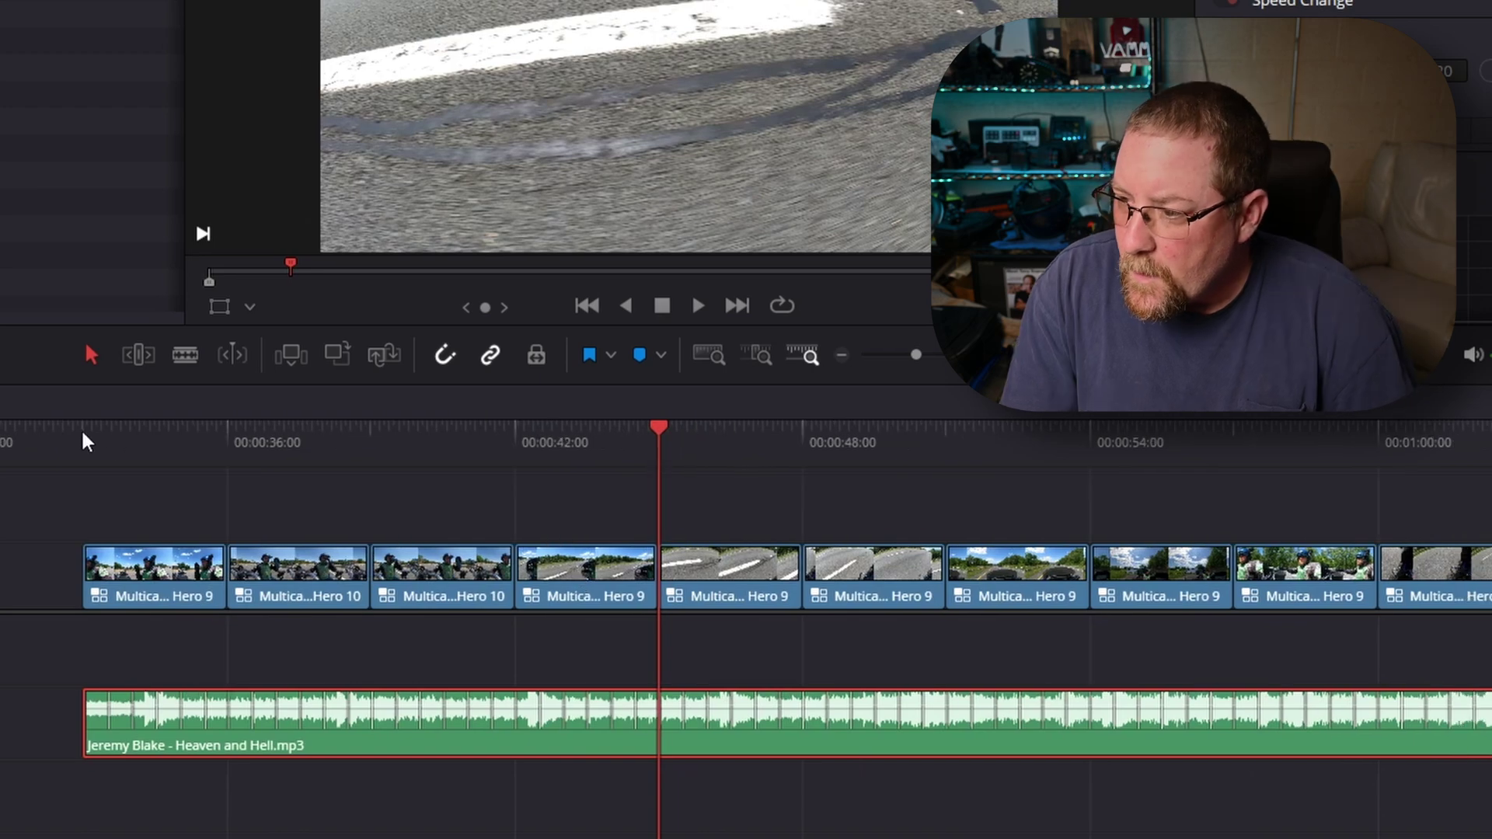
left_click(82, 430)
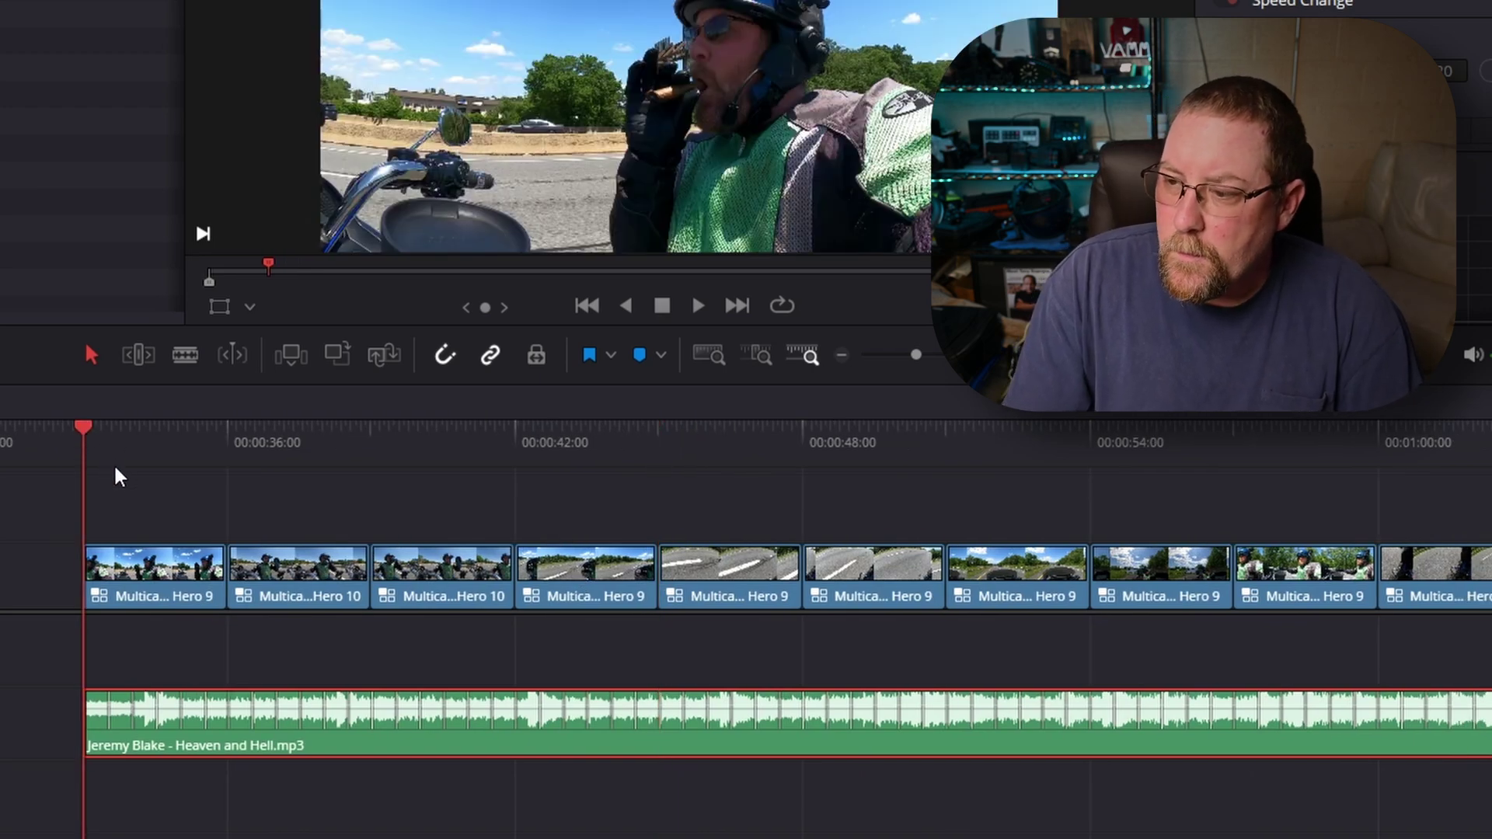
Step: After a playback check, slip the song about -01:05 and return to the Selection tool
key("space")
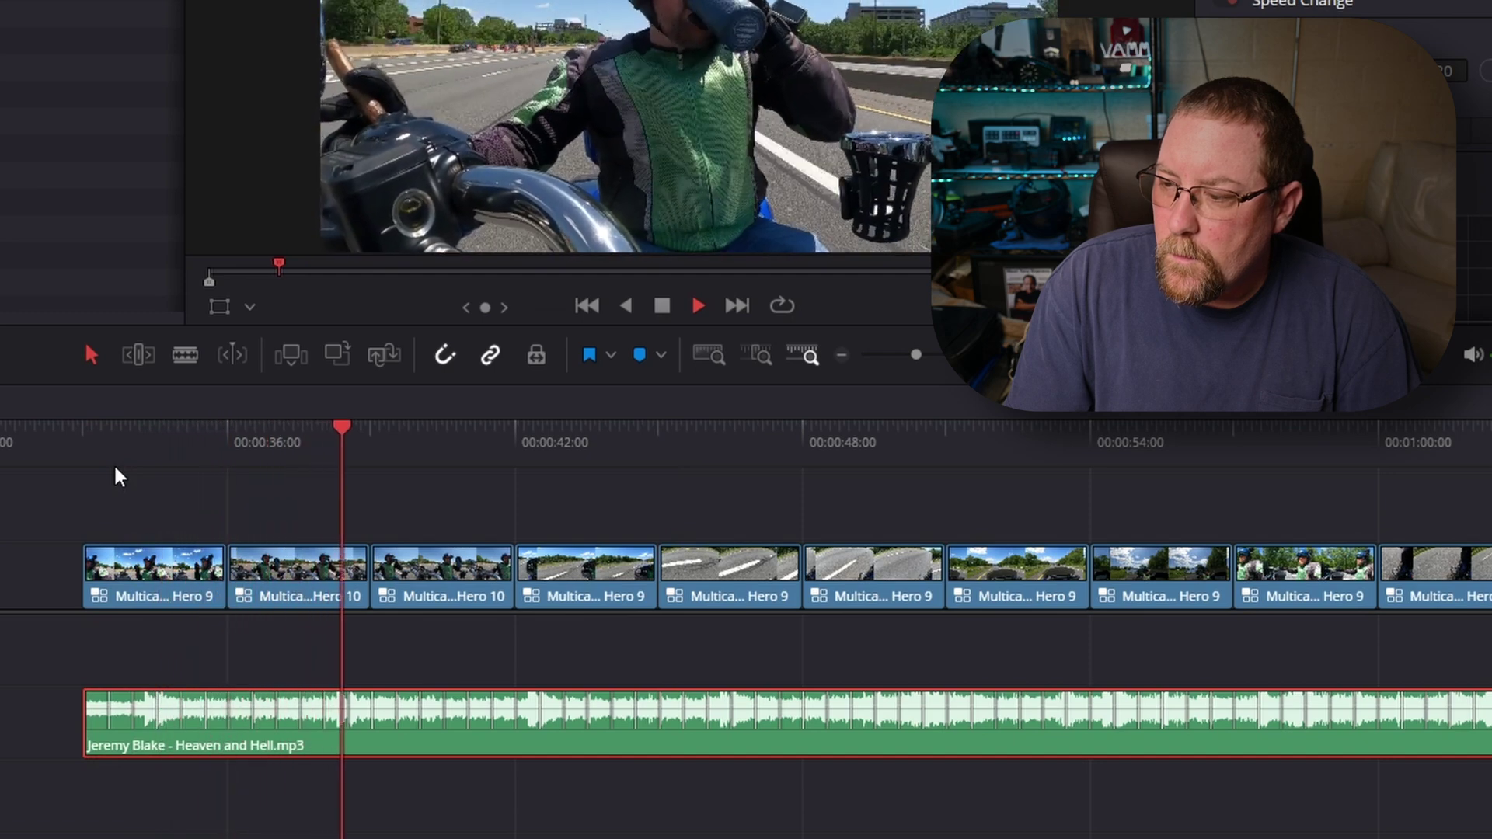
key("space")
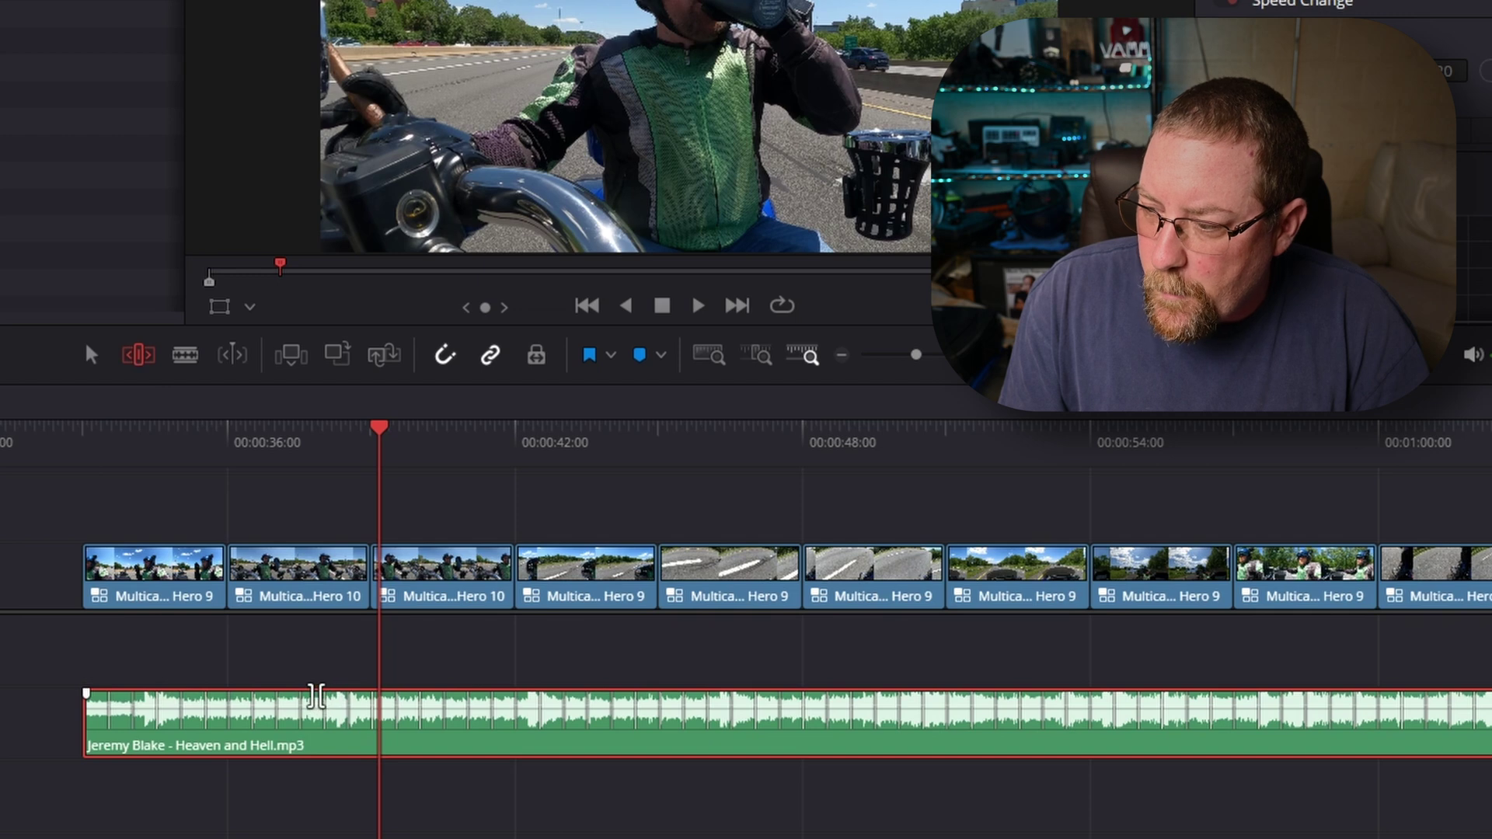
left_click_drag(316, 695, 286, 719)
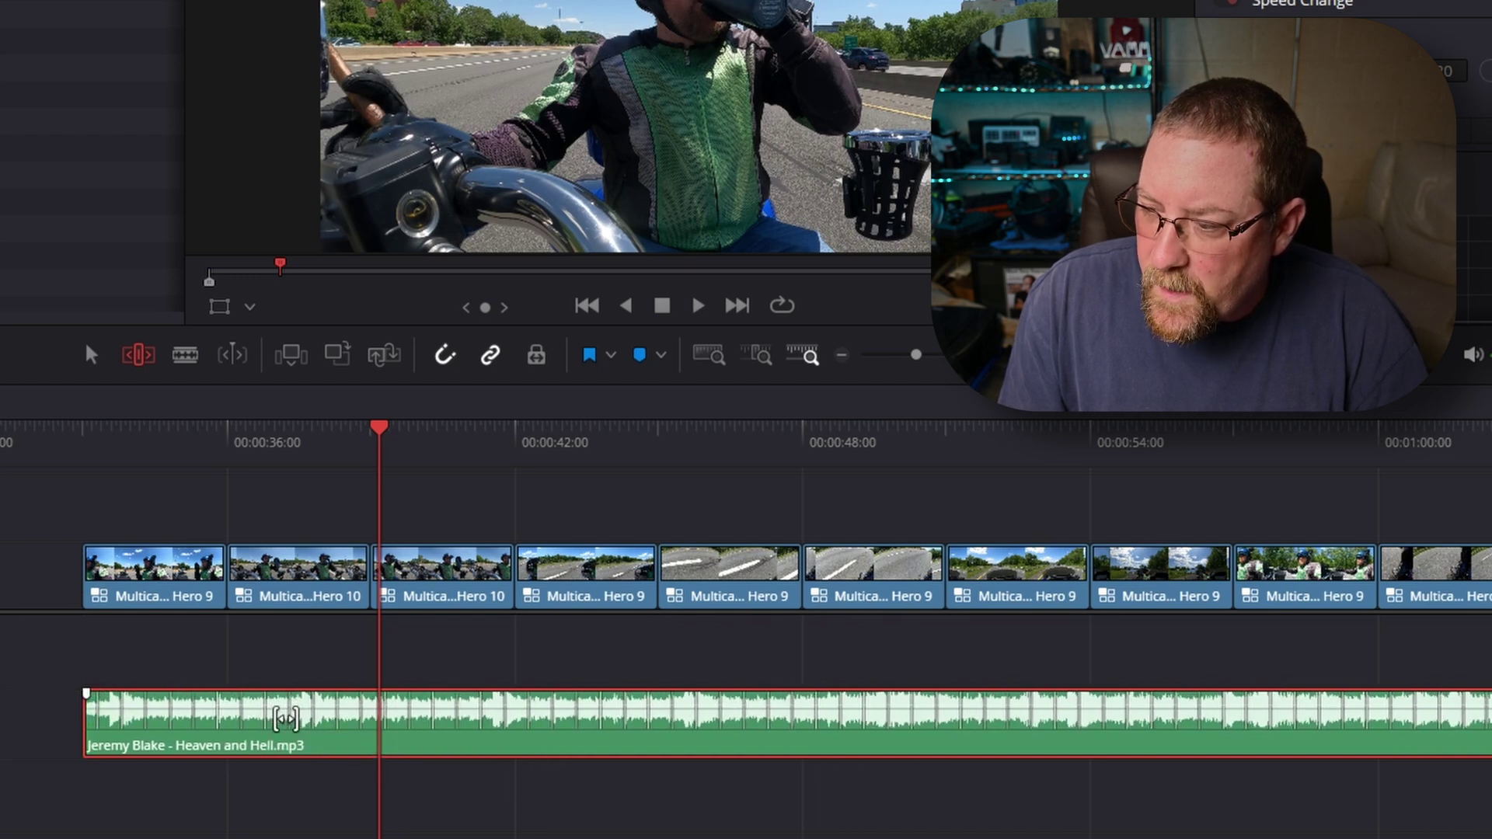
left_click(90, 359)
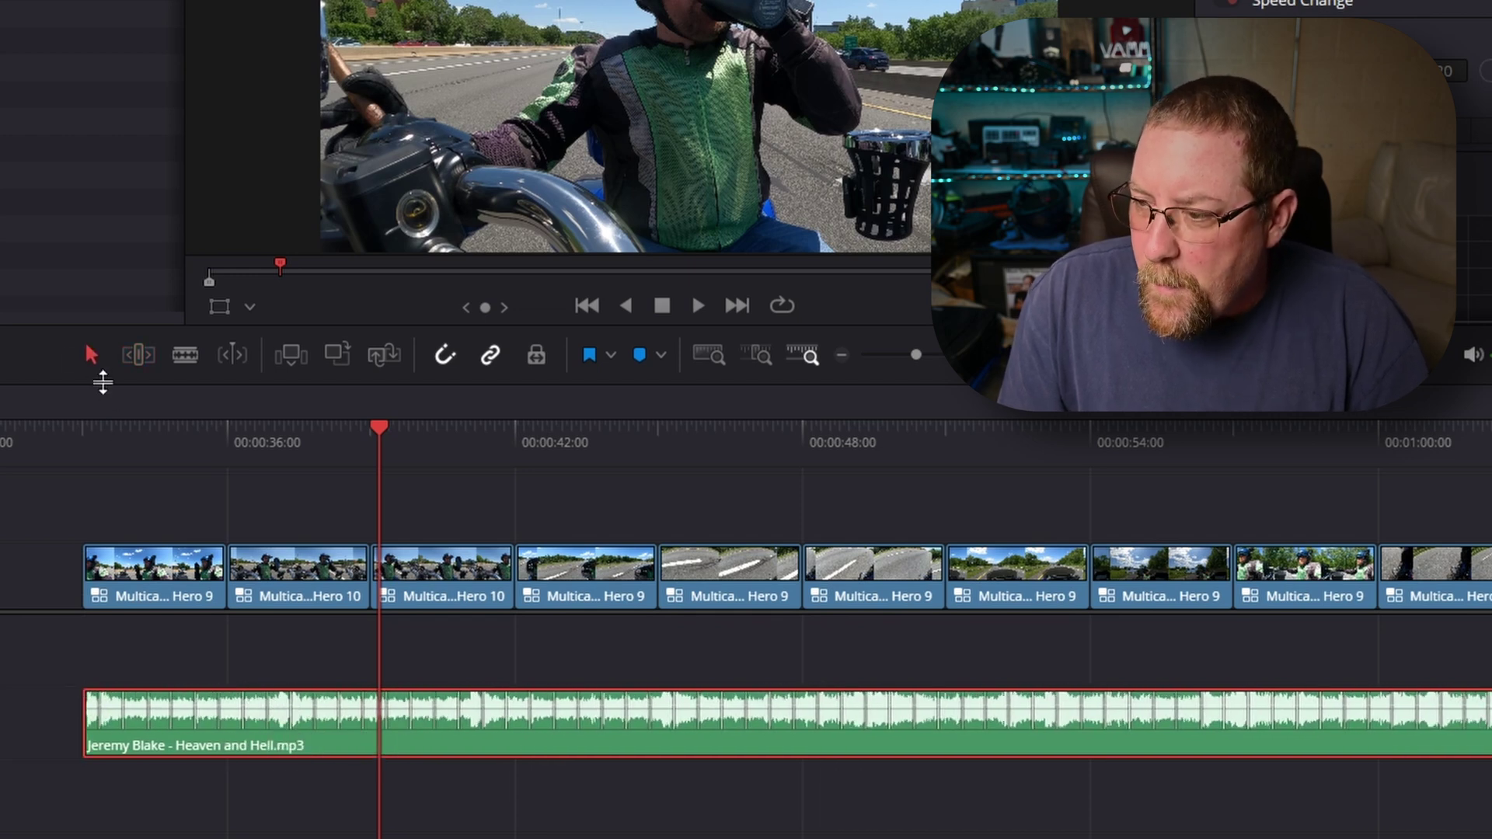
left_click(83, 436)
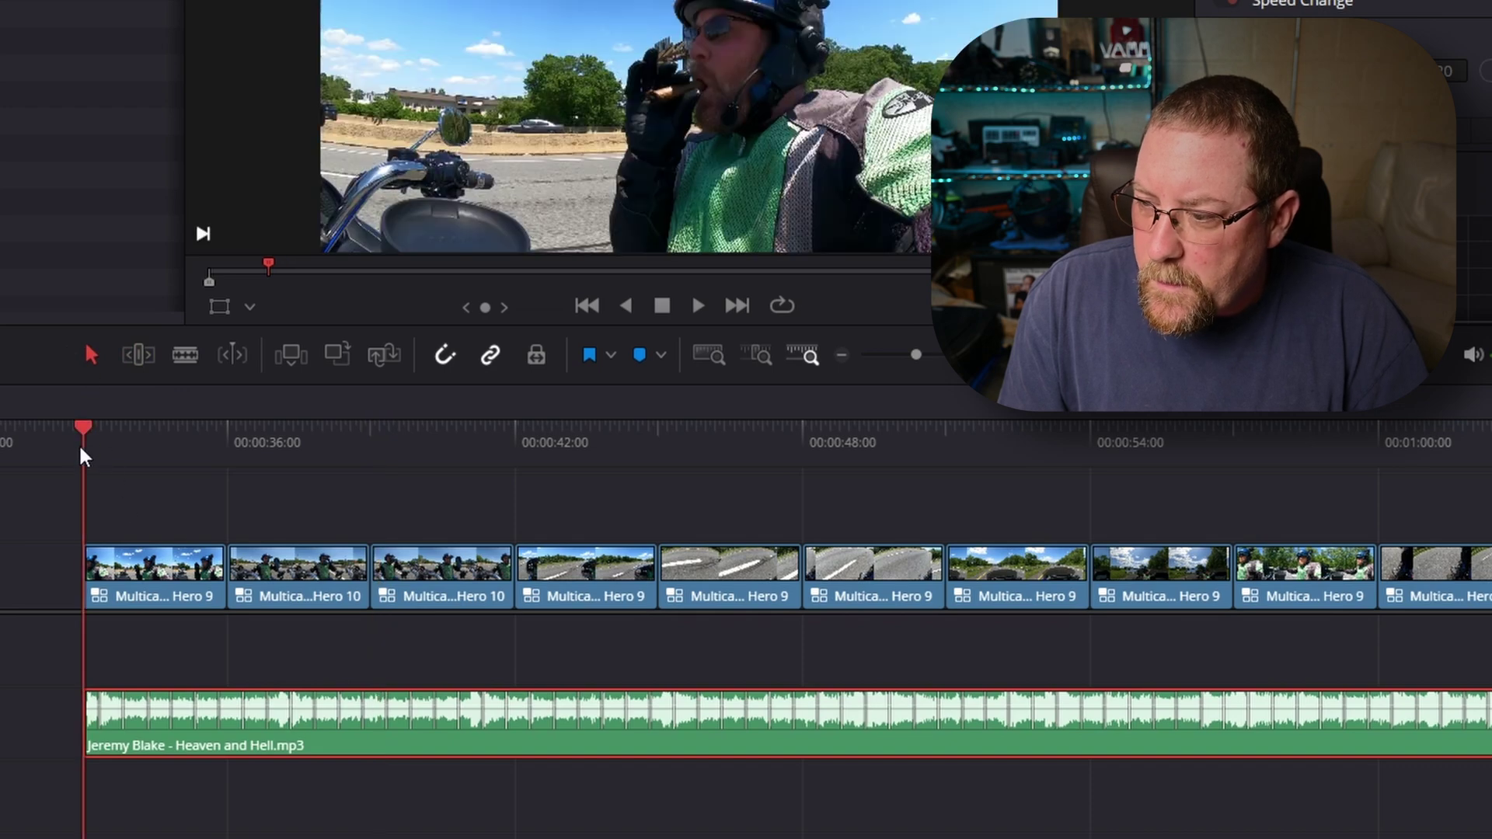
Step: Move the first Hero 10 clip left so it cuts on the next music beat
key("space")
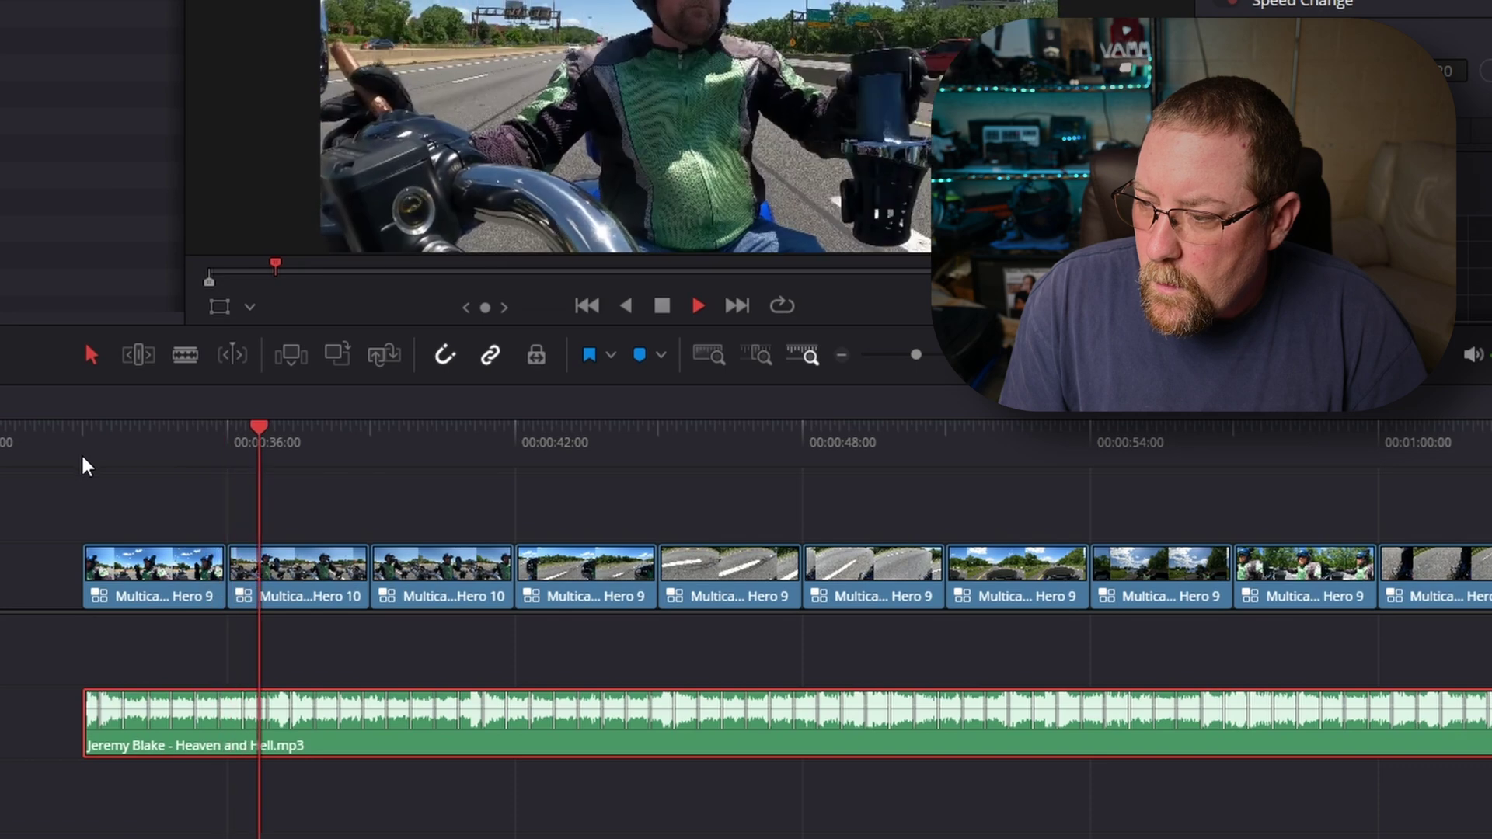
key("space")
left_click(193, 439)
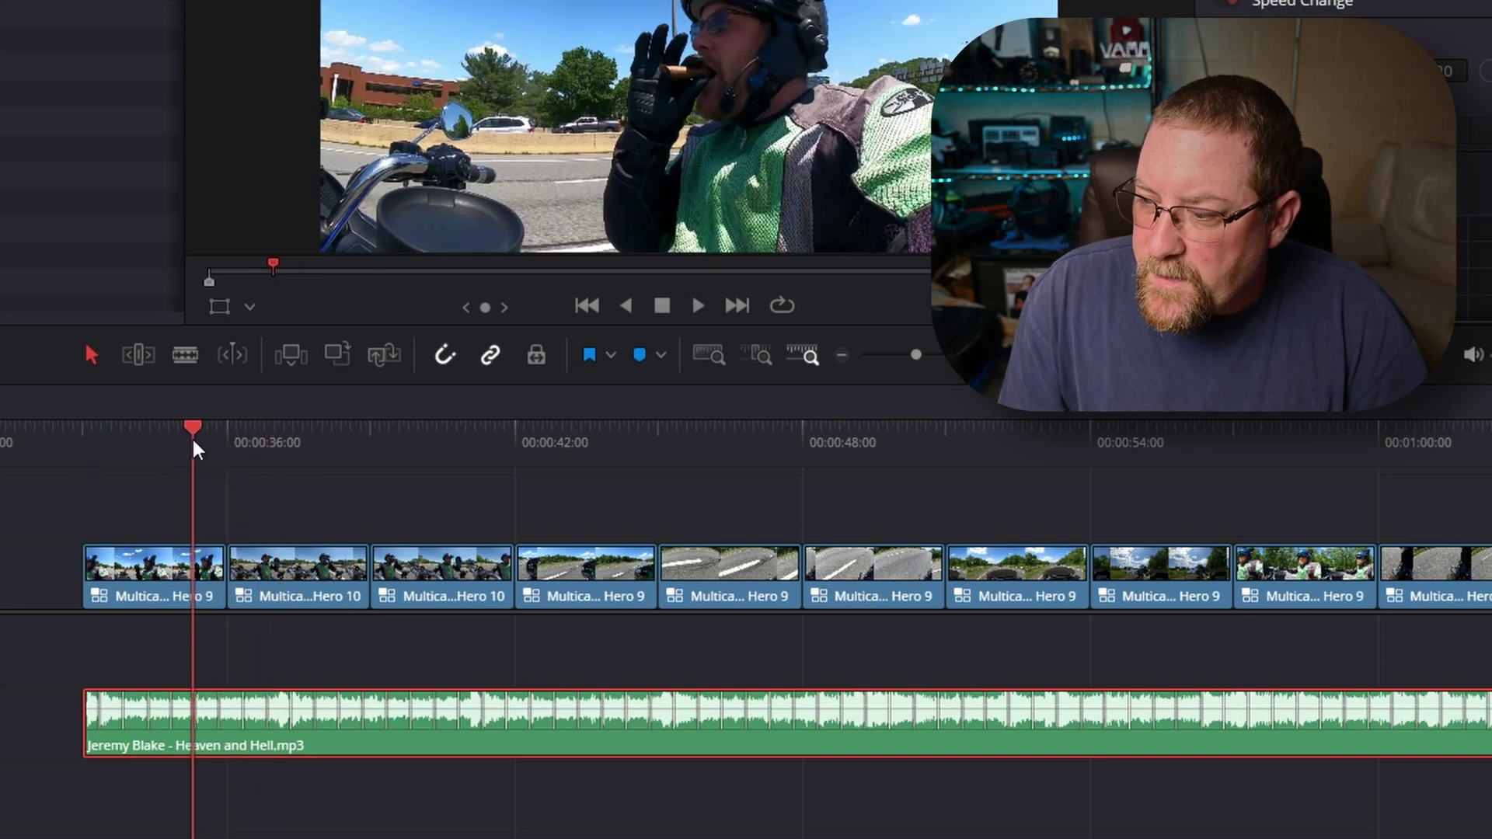
scroll(264, 591, "up", 2)
scroll(264, 590, "up", 3)
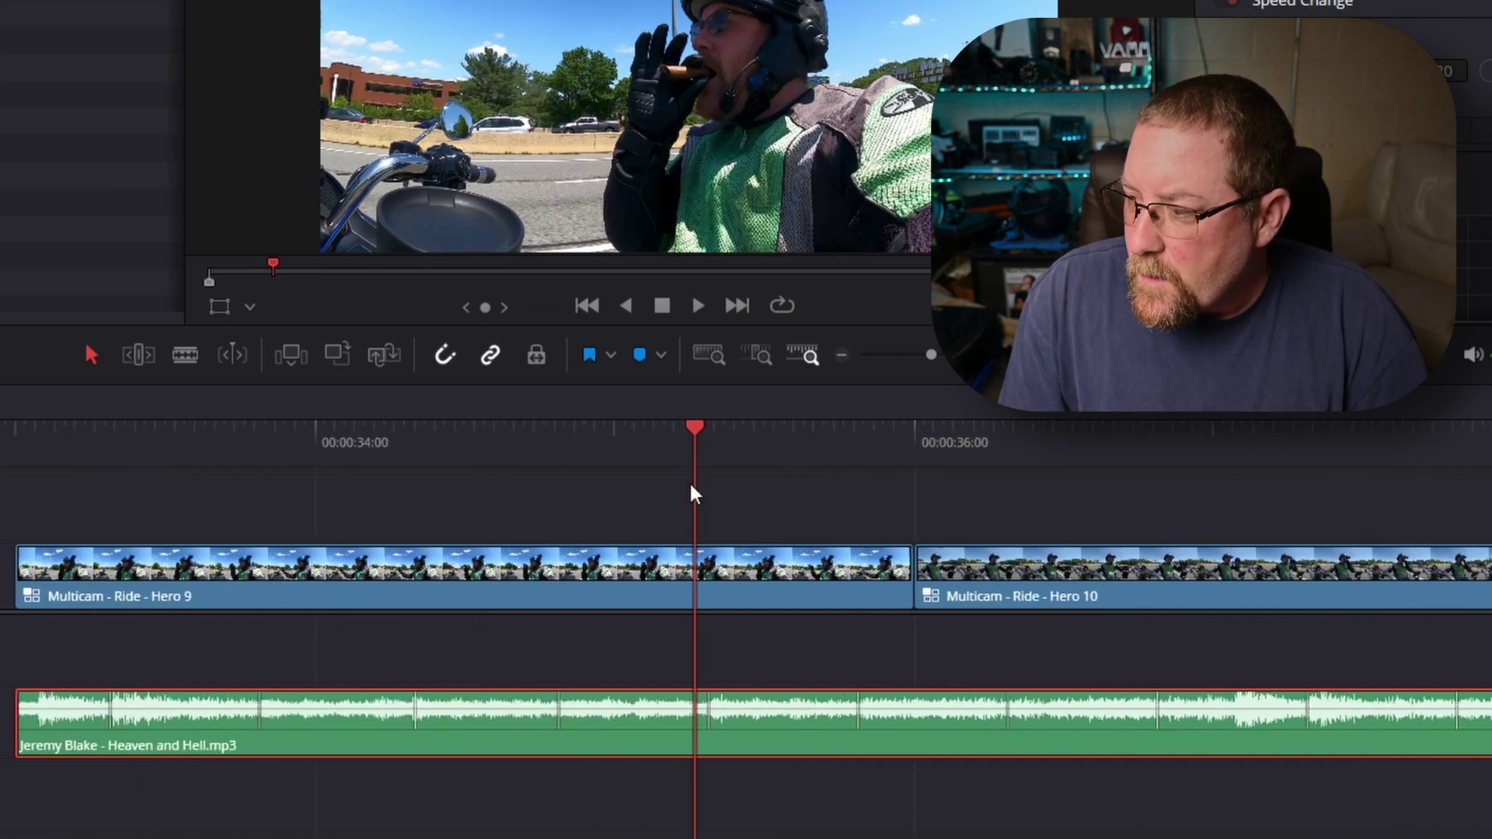
mouse_move(712, 445)
left_mouse_down()
mouse_move(693, 456)
mouse_move(704, 465)
left_mouse_up()
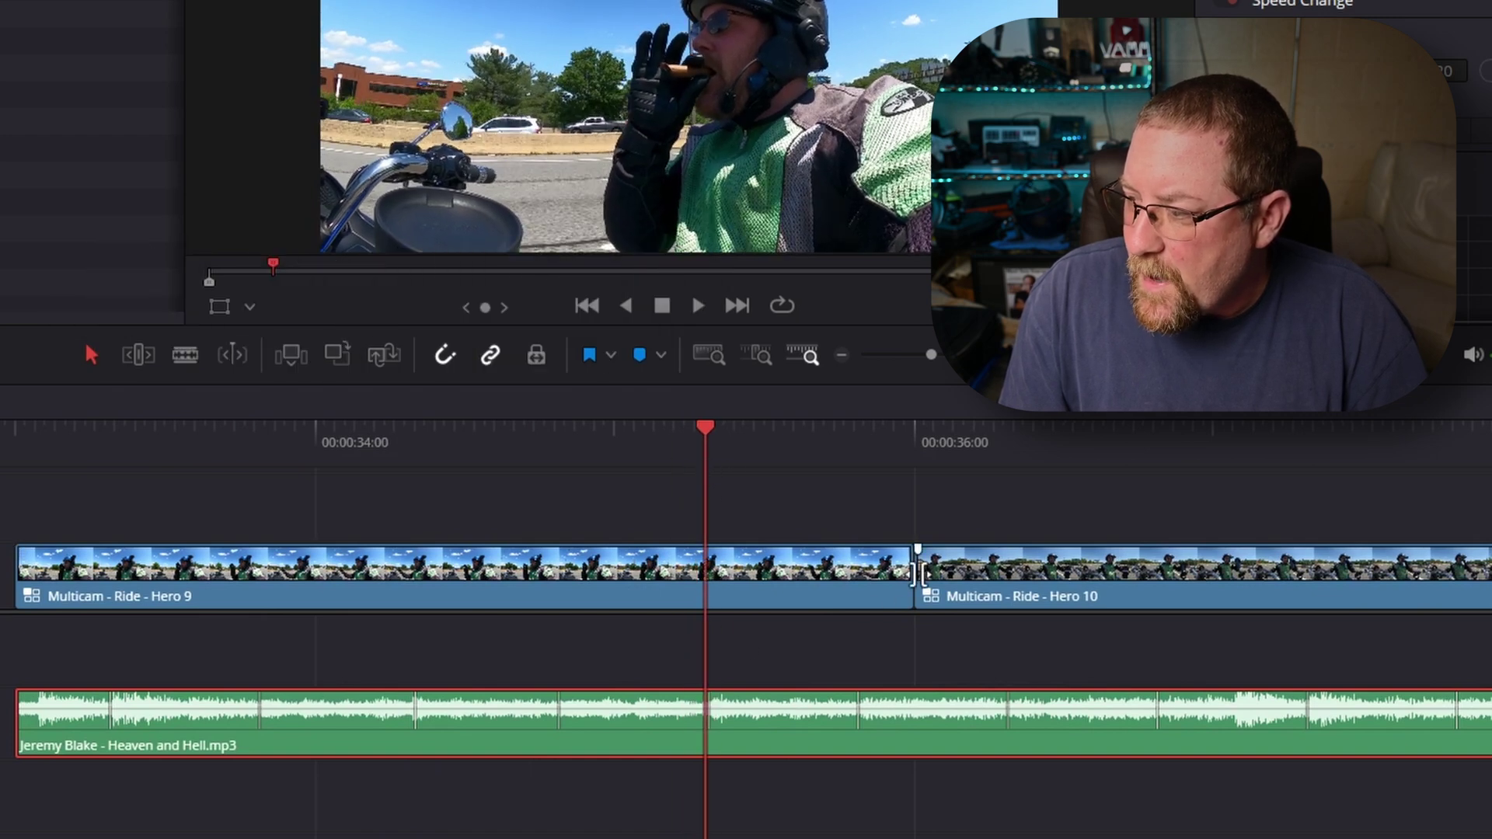
left_click_drag(990, 584, 779, 581)
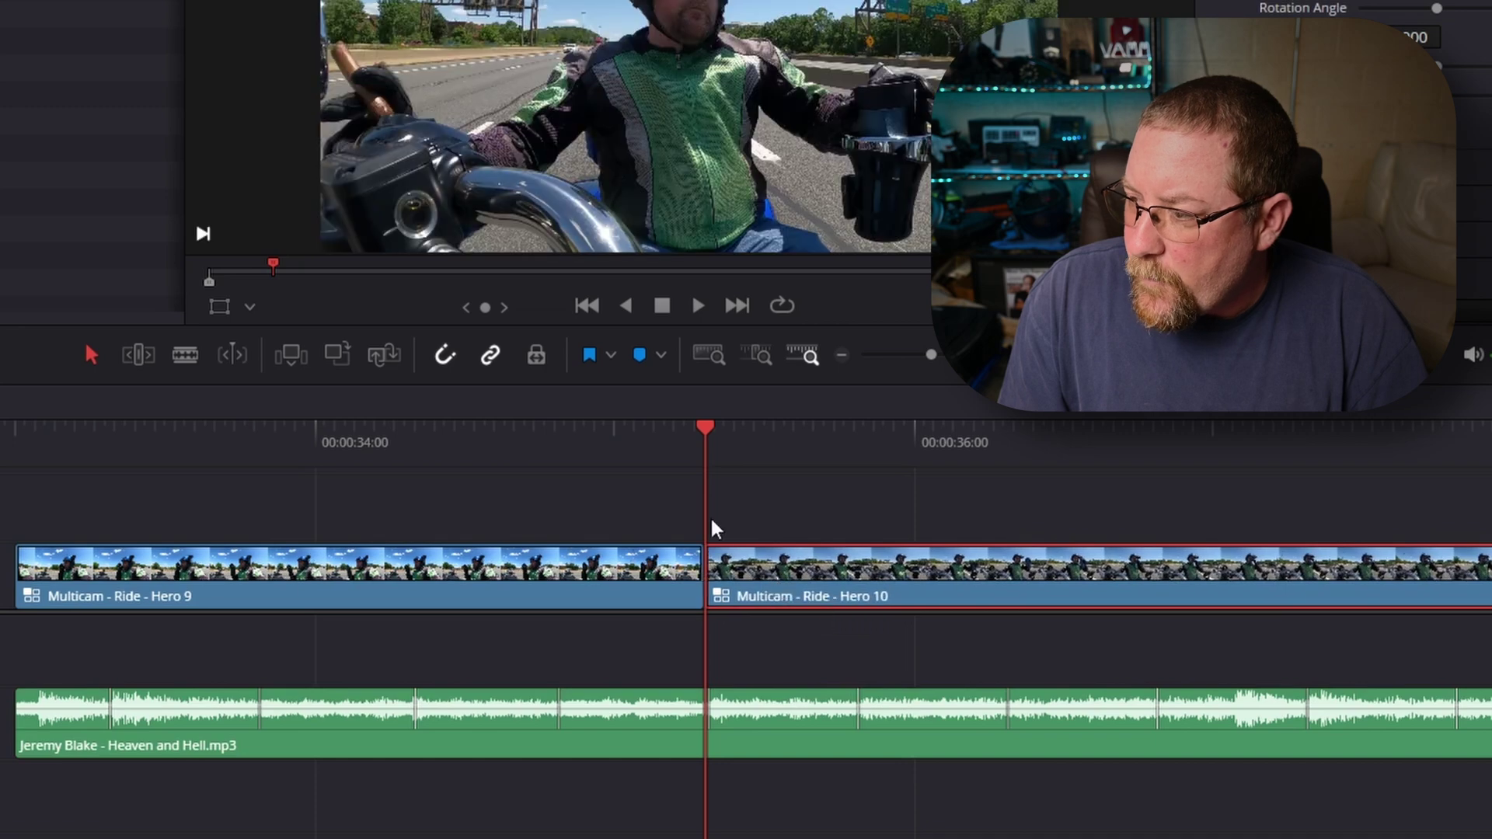
Step: Check the new cut, then pull the next Hero 10 clip left onto the following beat
left_click(429, 436)
key("space")
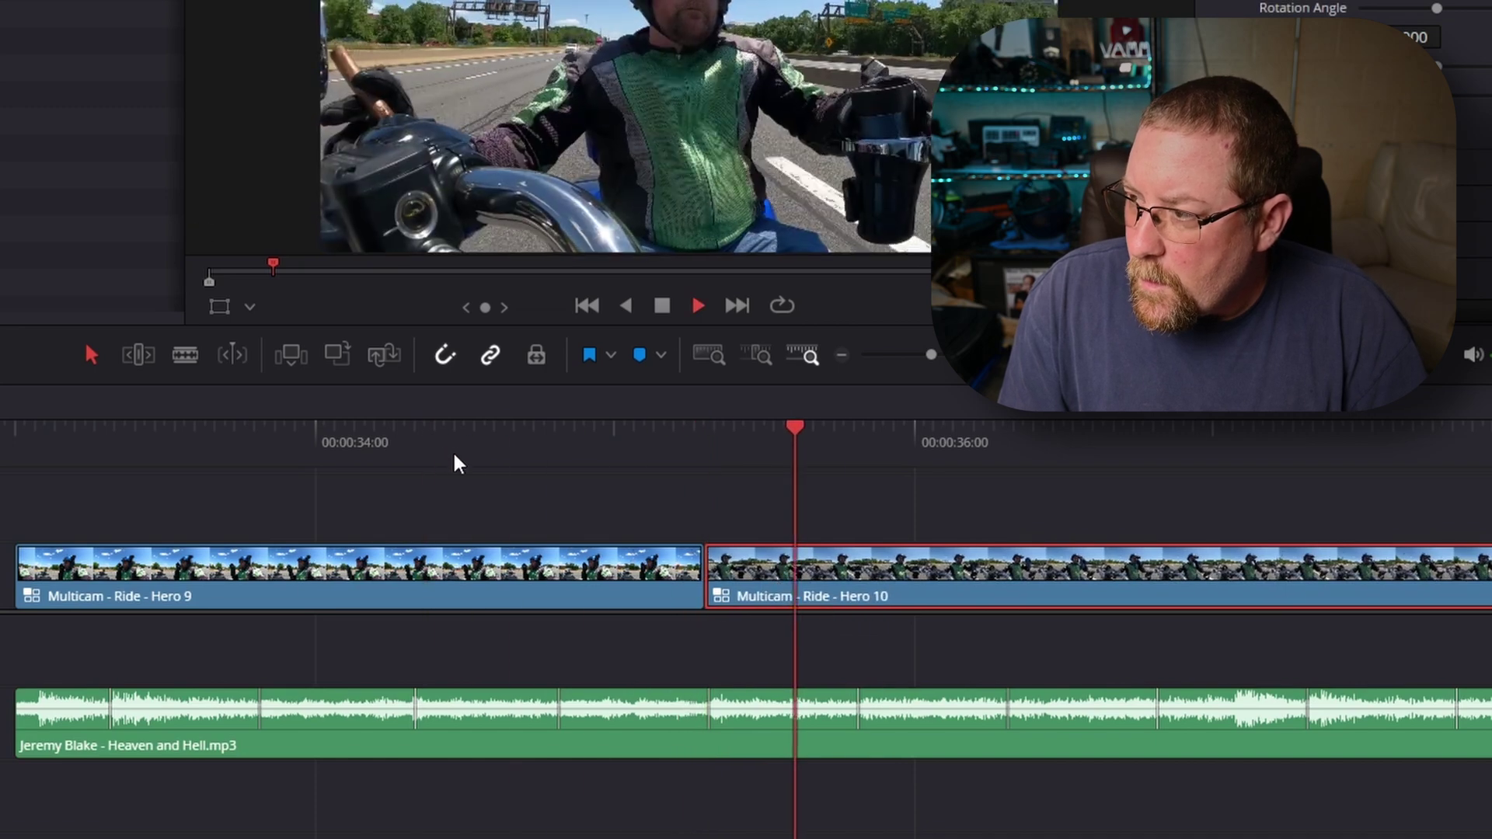
key("space")
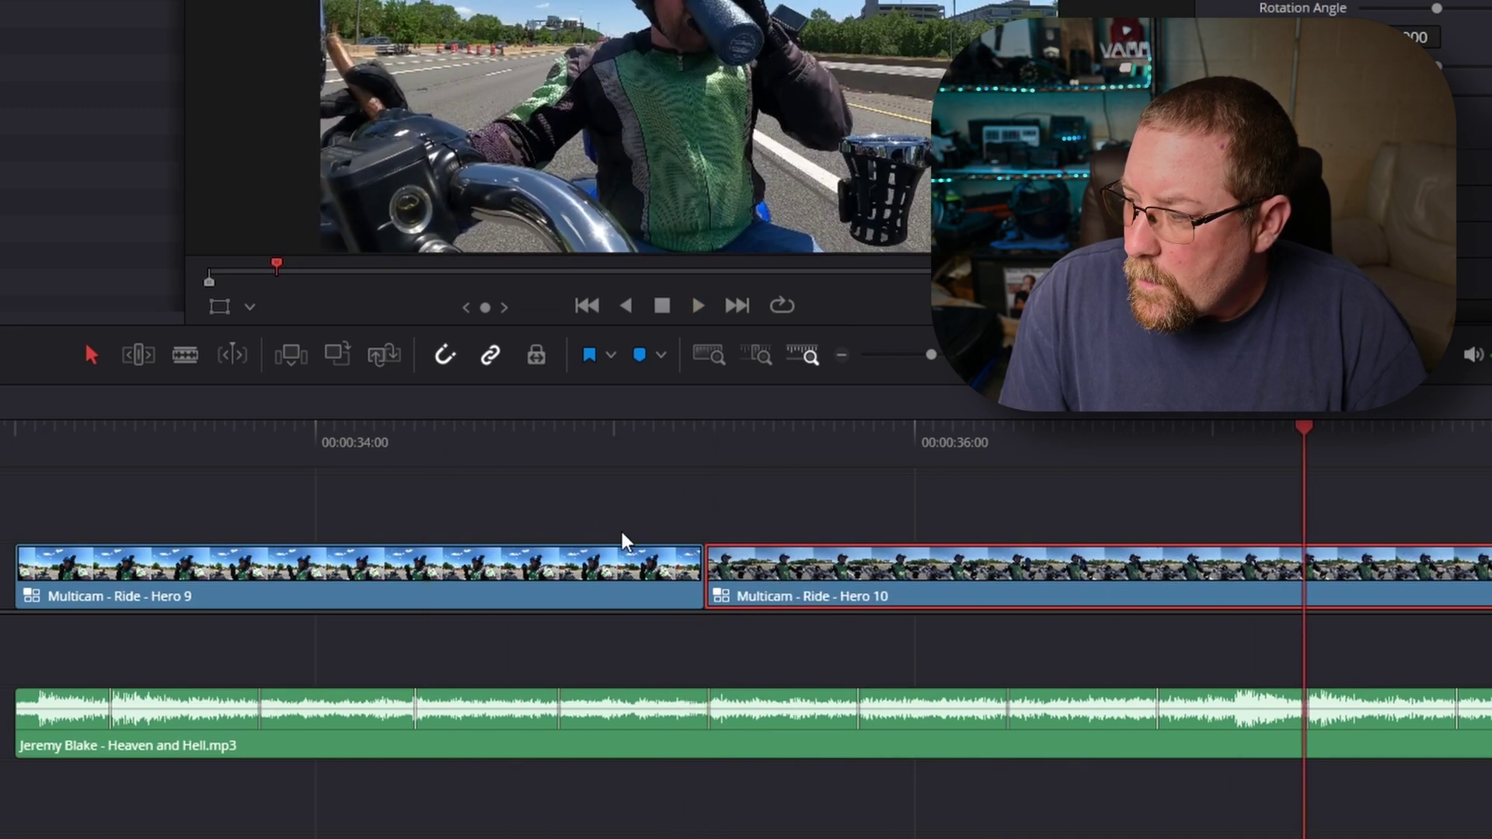
scroll(1278, 554, "right", 10)
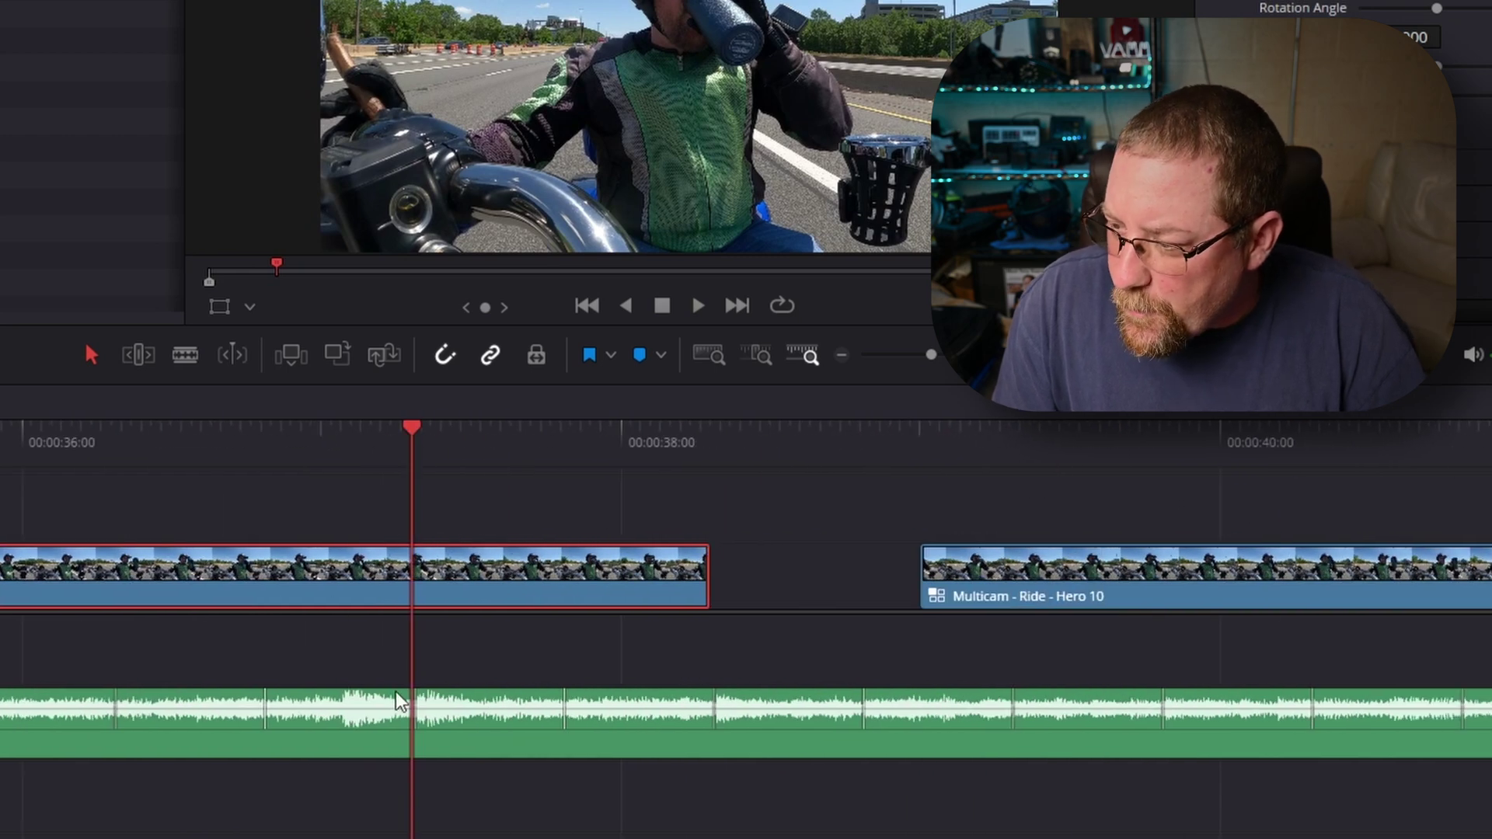
left_click_drag(428, 439, 415, 445)
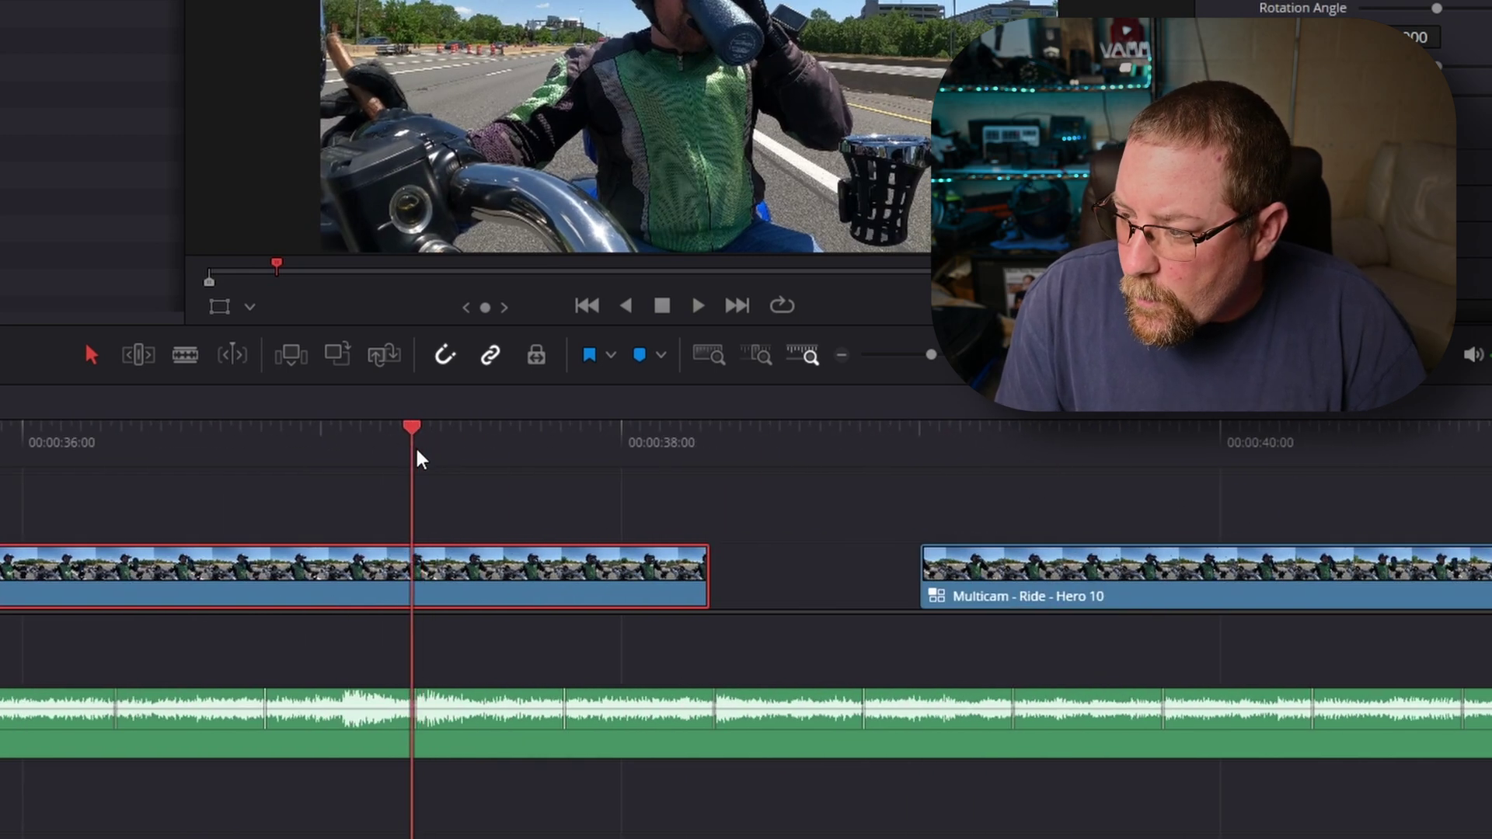
left_click_drag(1002, 591, 489, 585)
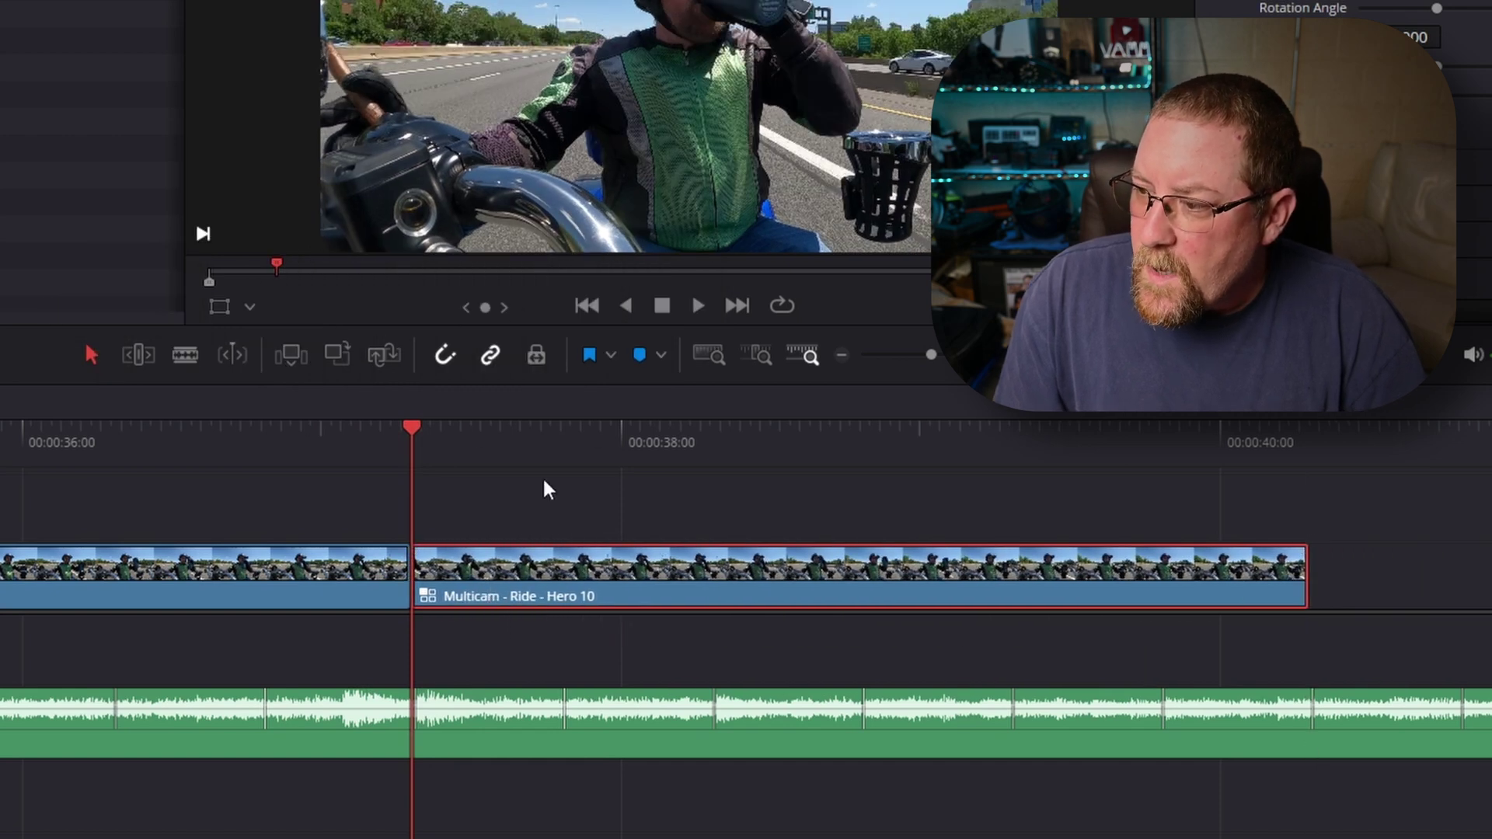
Step: Replay the section around 38 seconds to find the beat for the next cut
left_click(153, 429)
key("space")
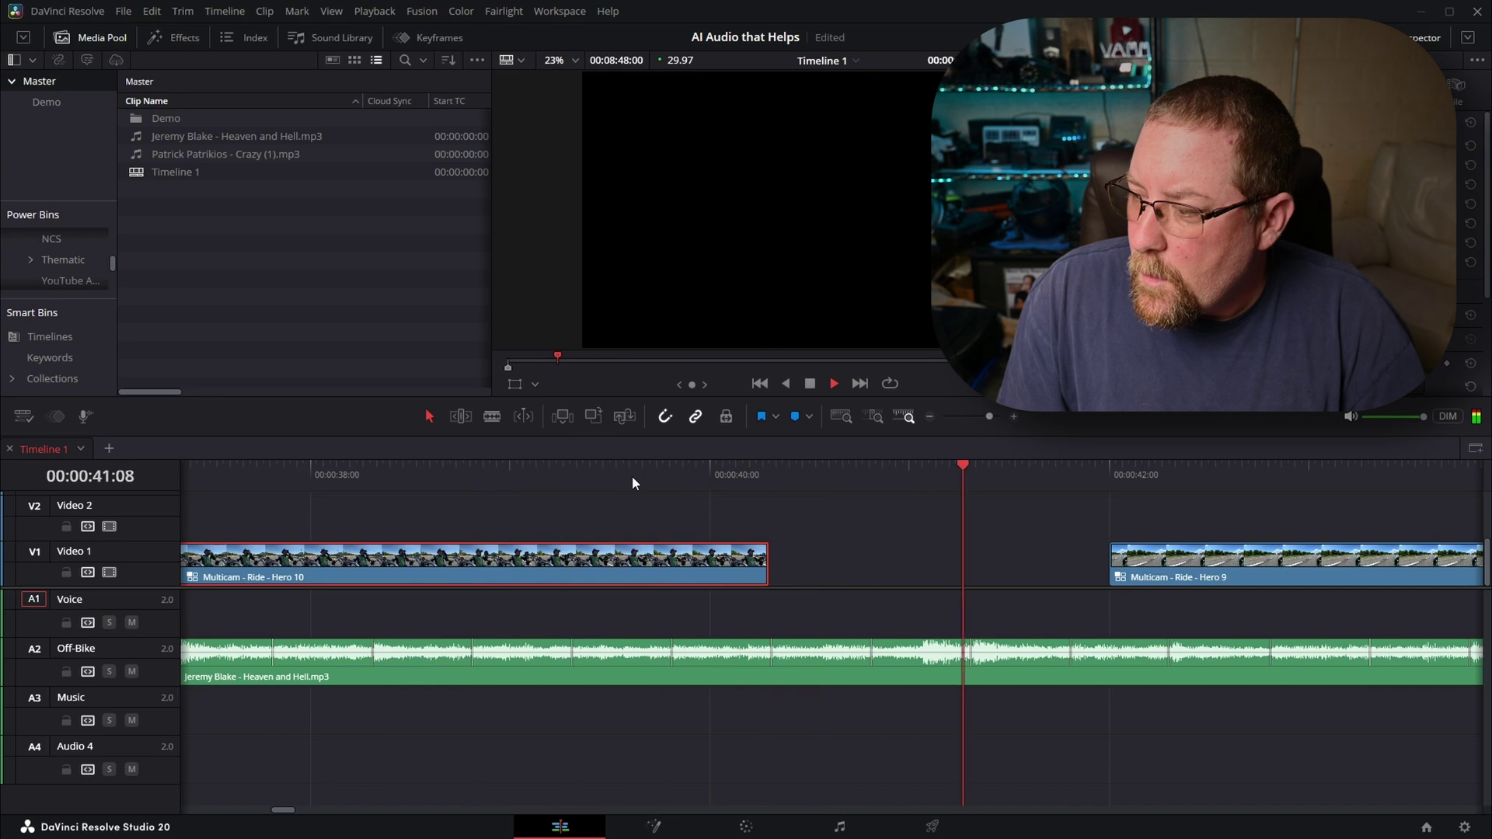
key("space")
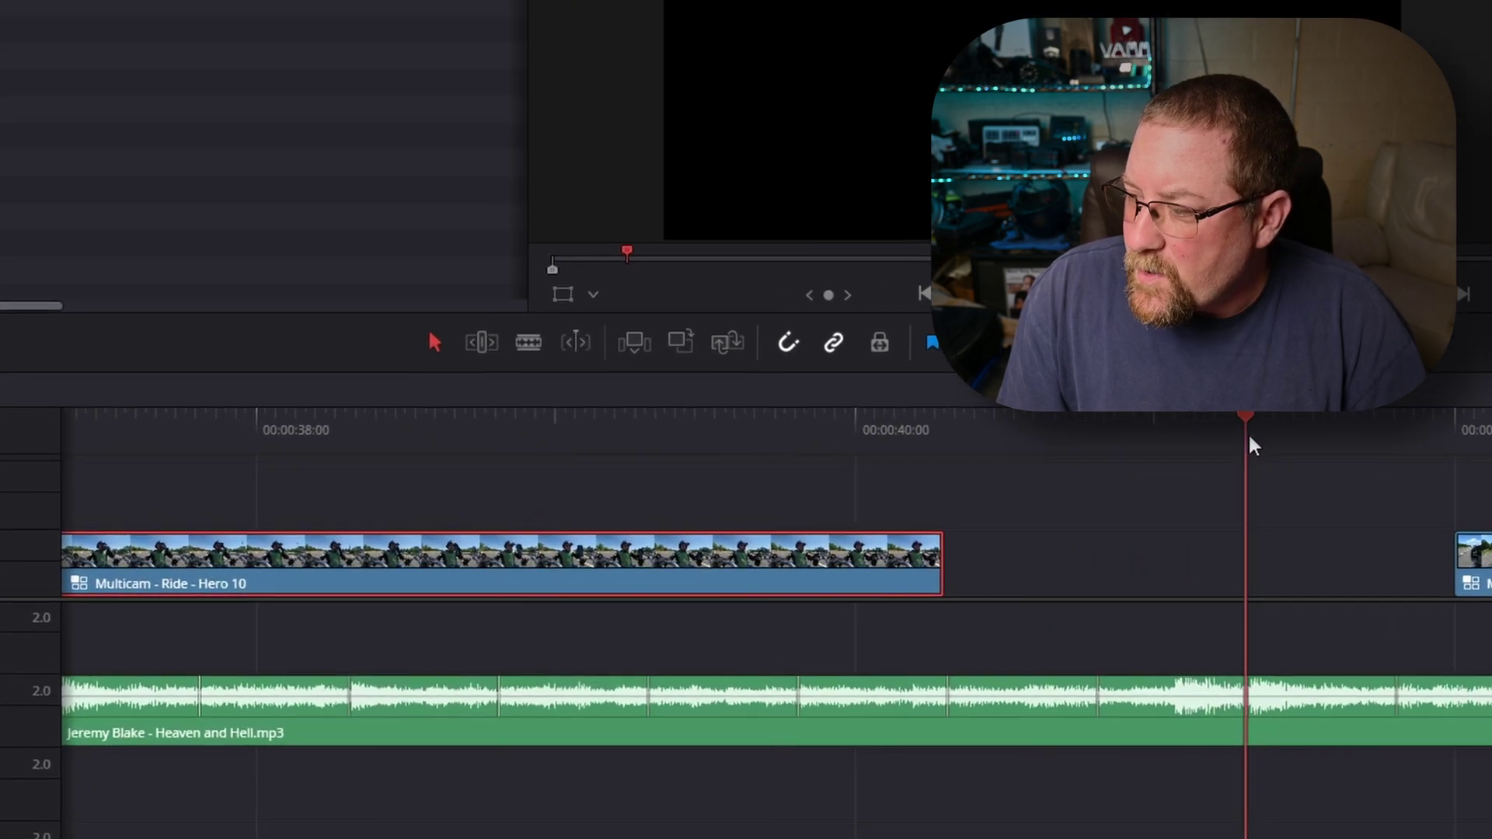
left_click(223, 426)
key("space")
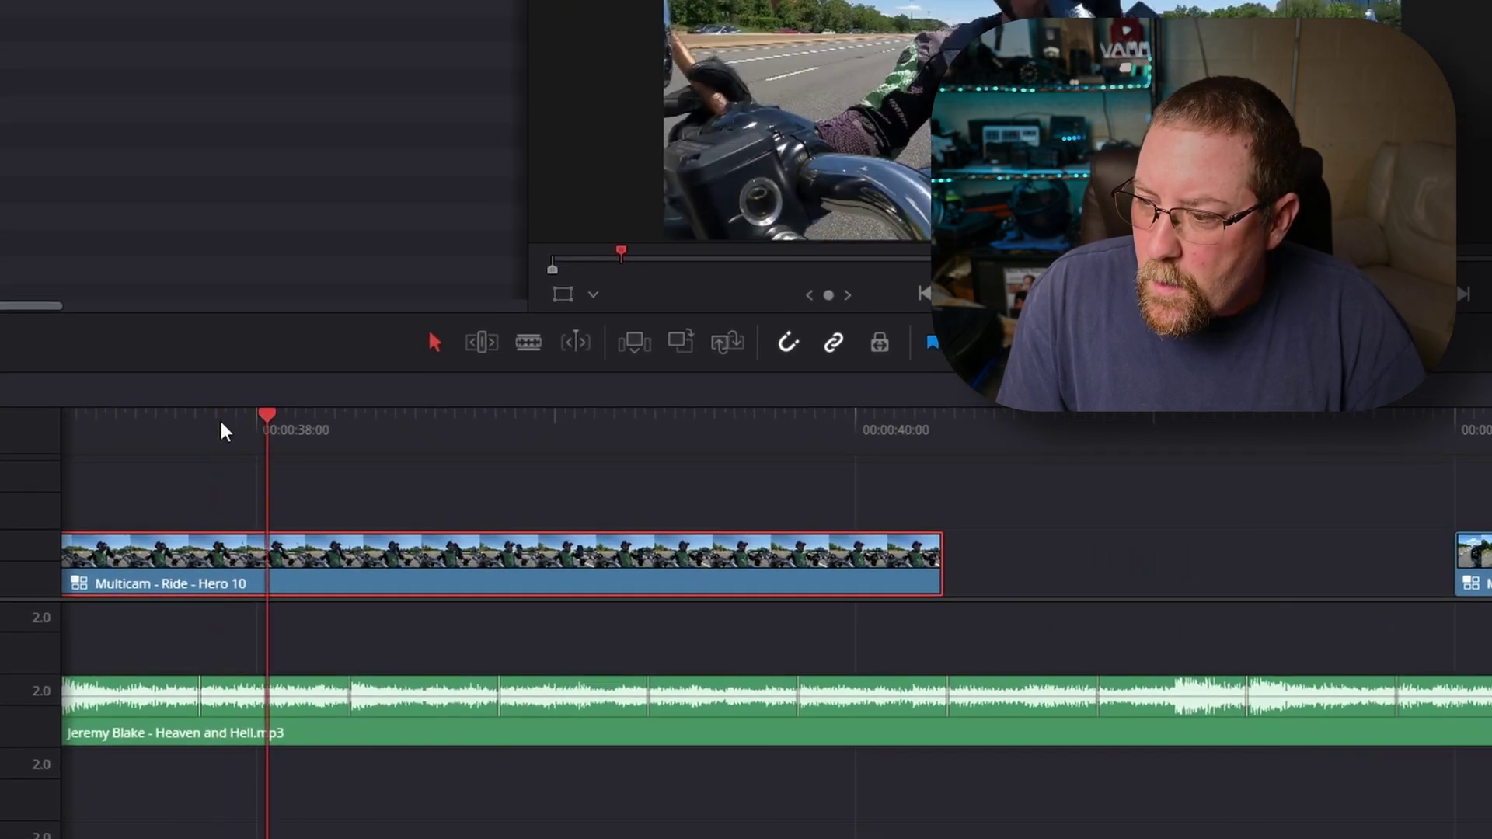
key("space")
left_click(158, 436)
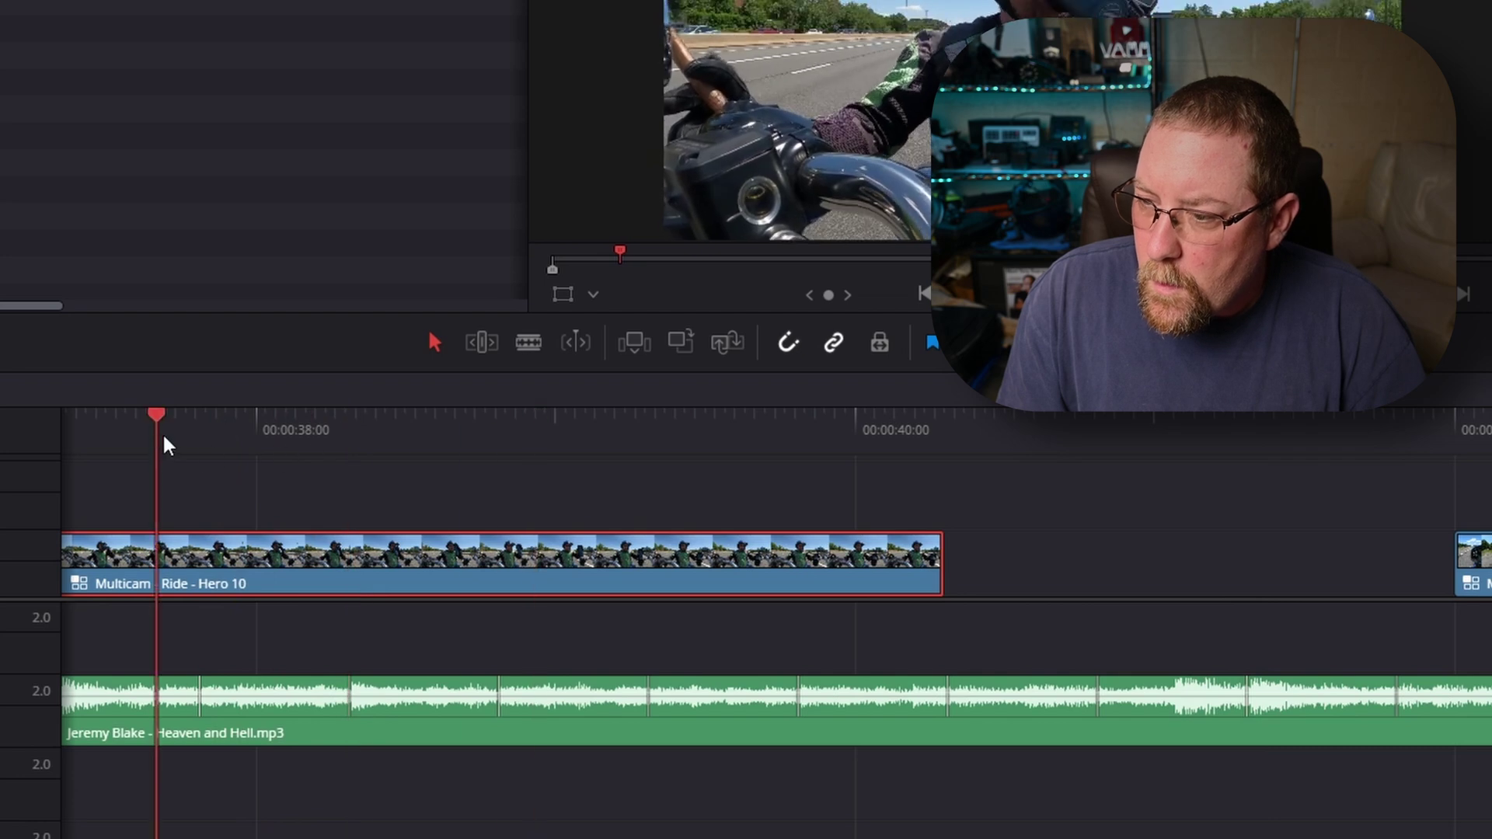
key("space")
left_click(177, 440)
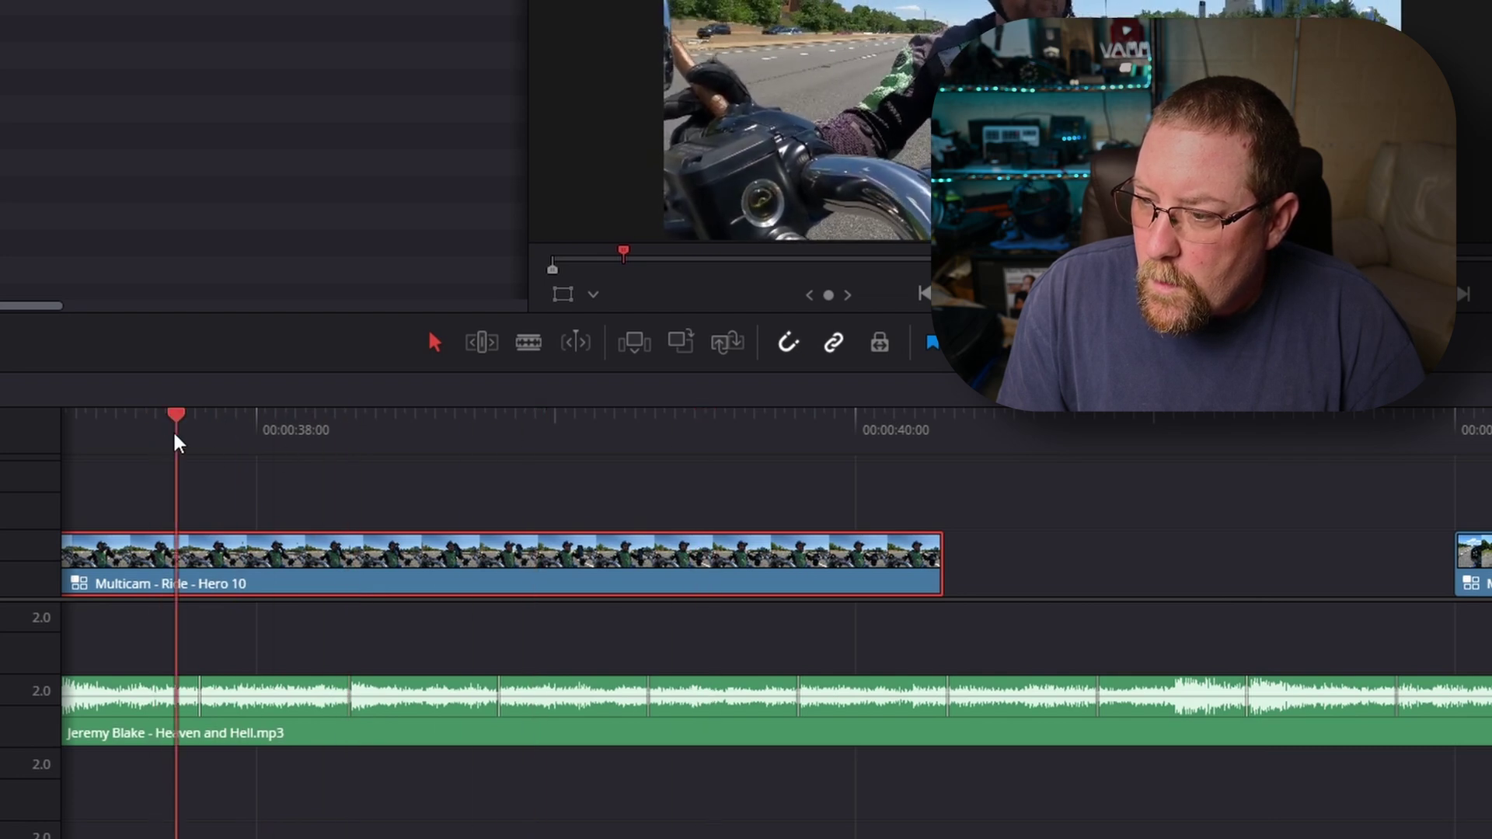
key("space")
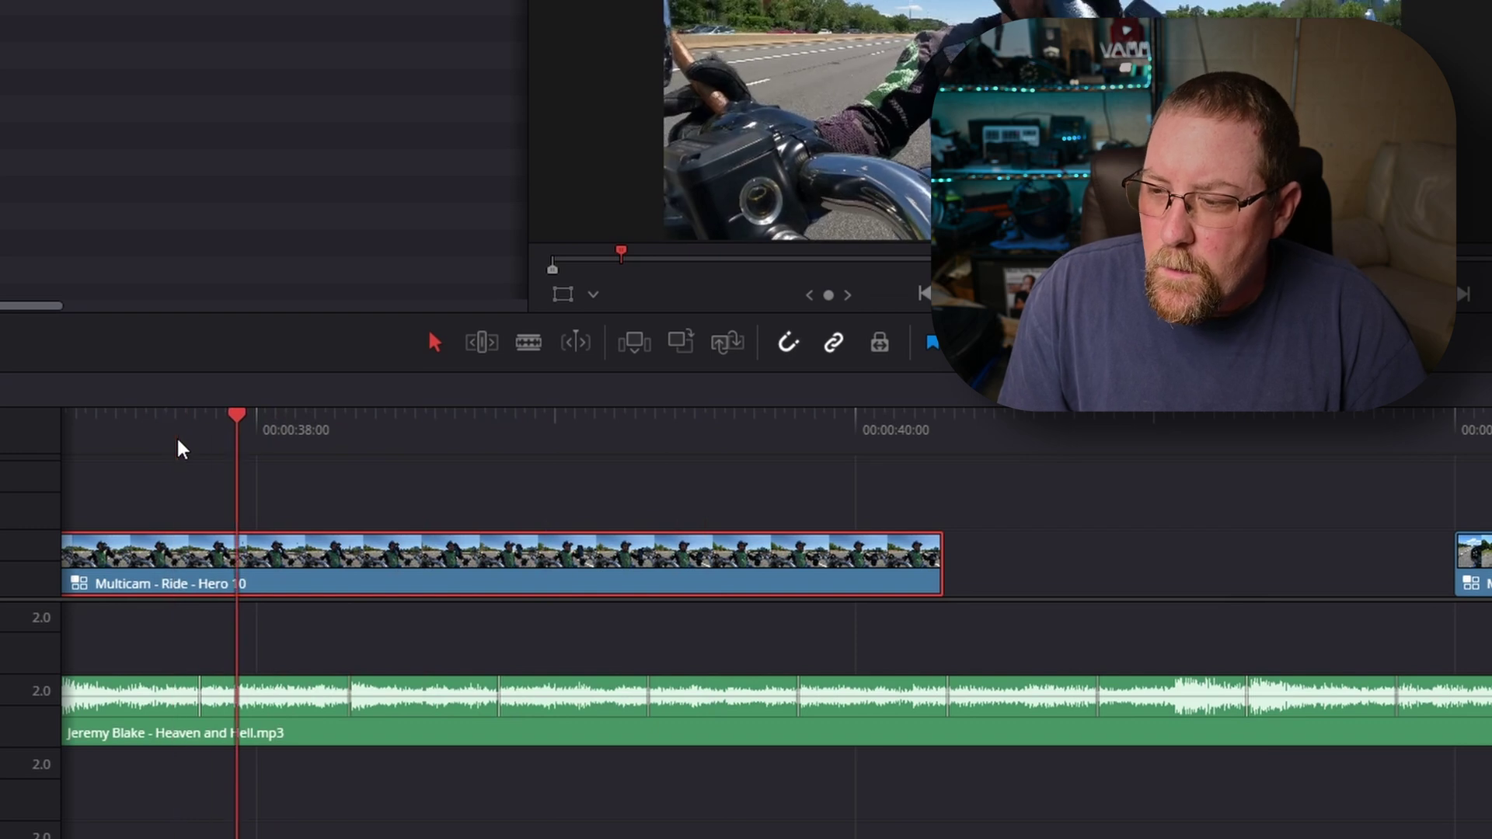
left_click(238, 458)
Step: Snap the Hero 9 clip to that beat and ripple-delete the empty gap on Video 1
left_click_drag(241, 464, 345, 436)
left_click_drag(1480, 579, 513, 582)
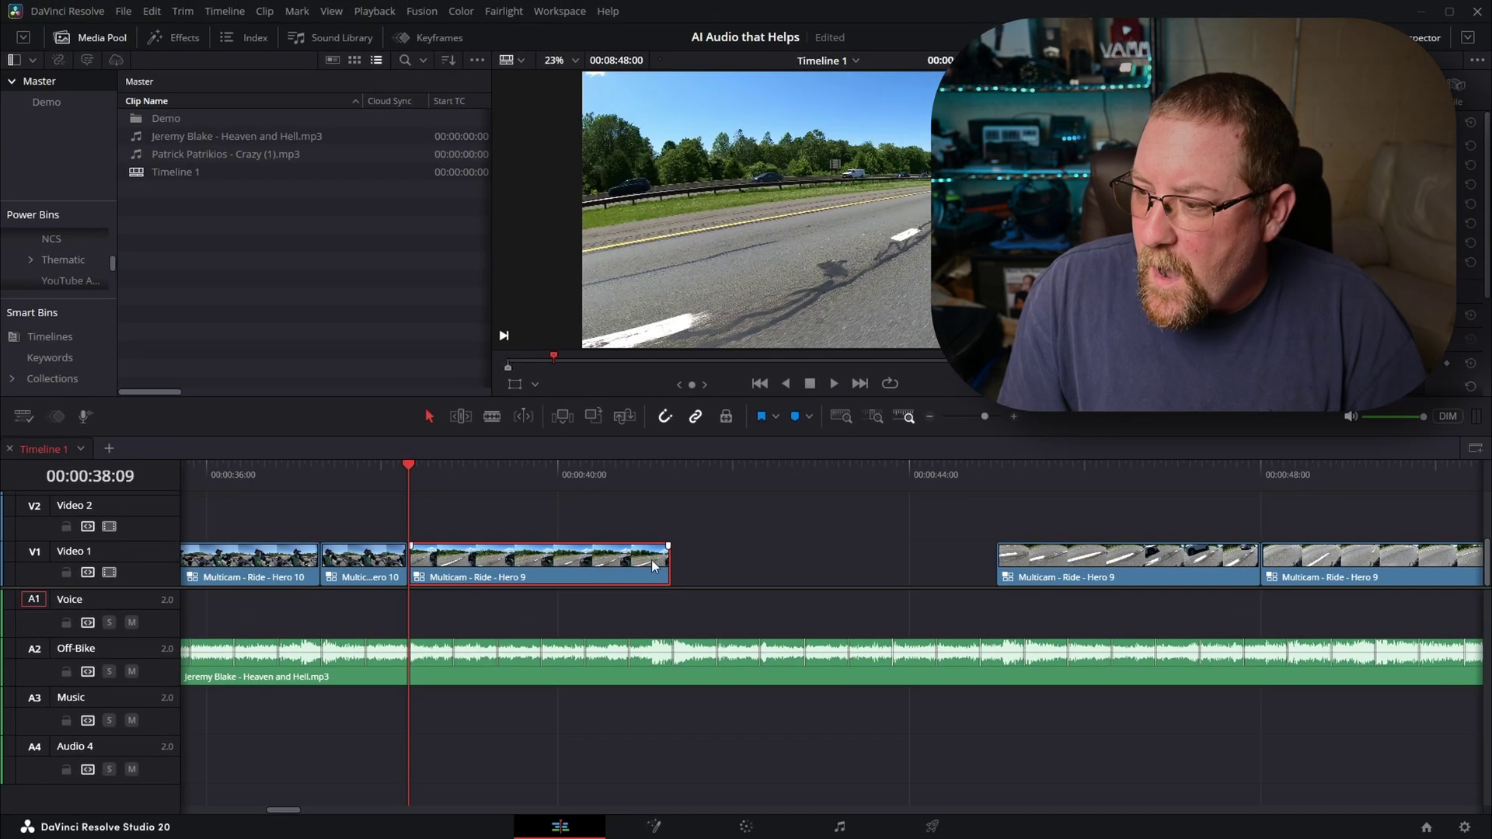
key("space")
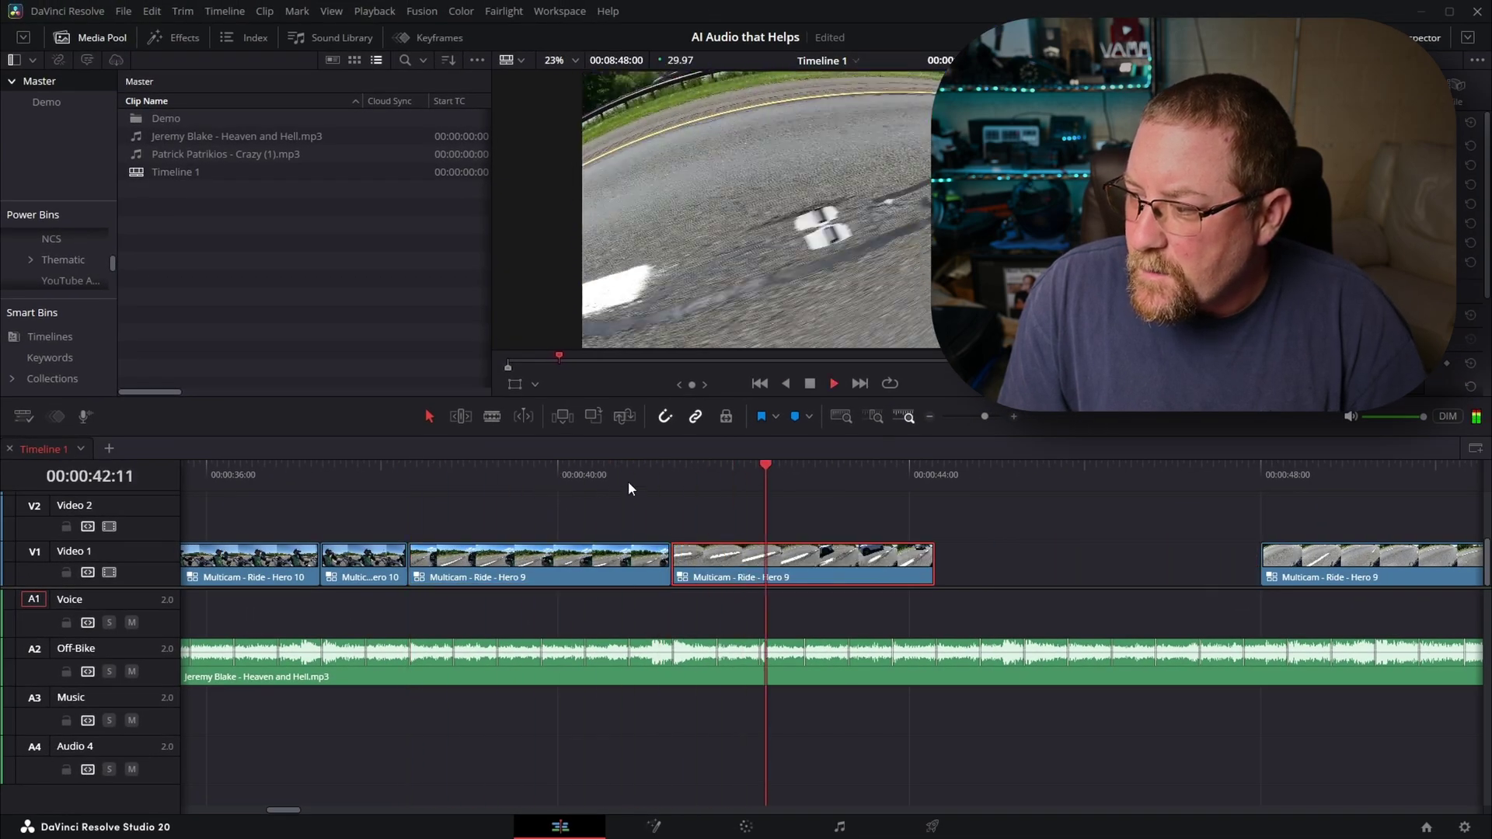
left_click(556, 575)
key("Delete")
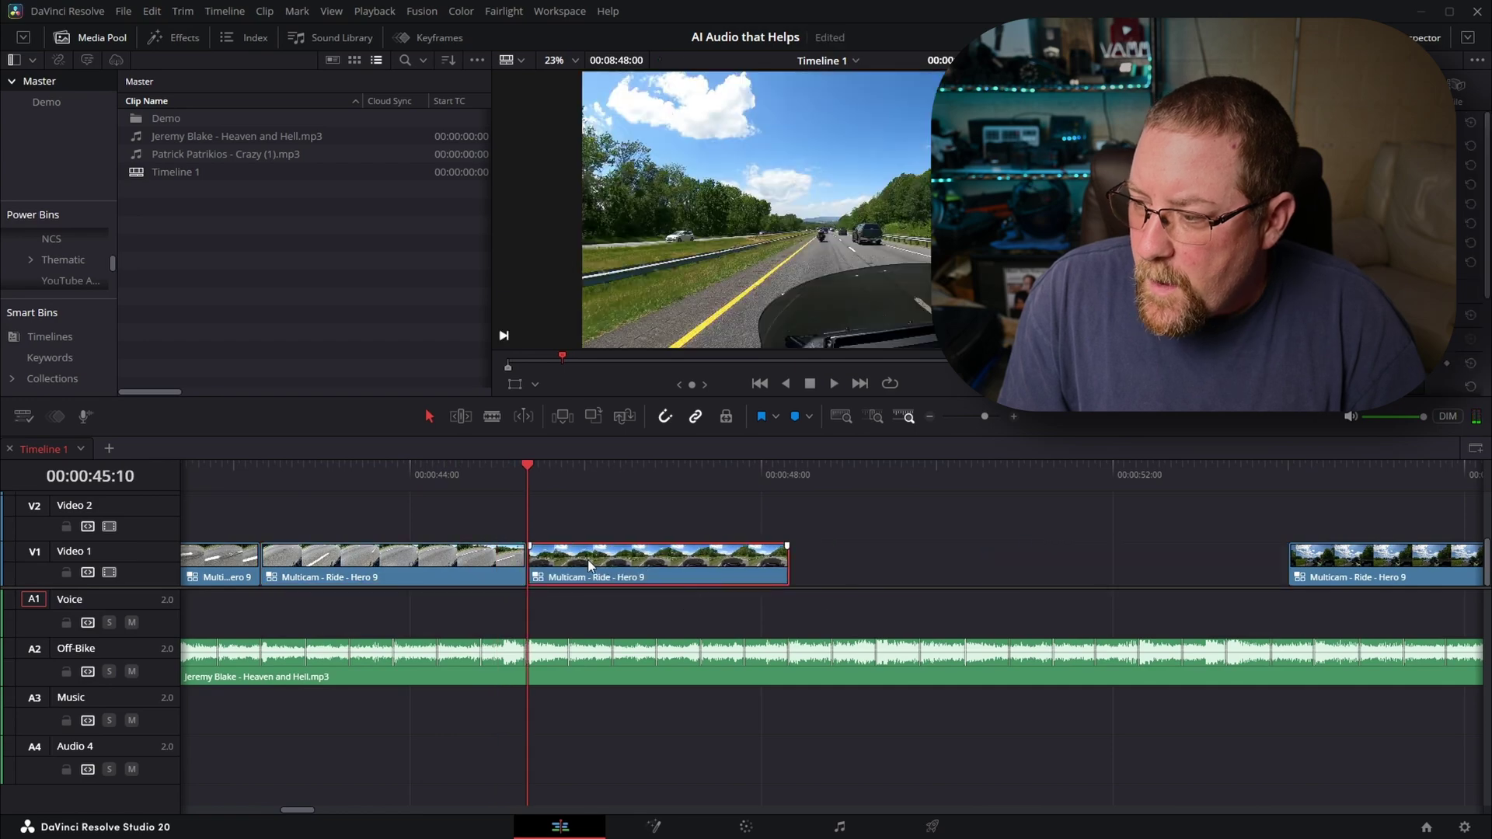
Step: Slide the next Hero 9 clip left until it sits on the beat
left_click_drag(1197, 575, 345, 576)
scroll(345, 576, "left", 2)
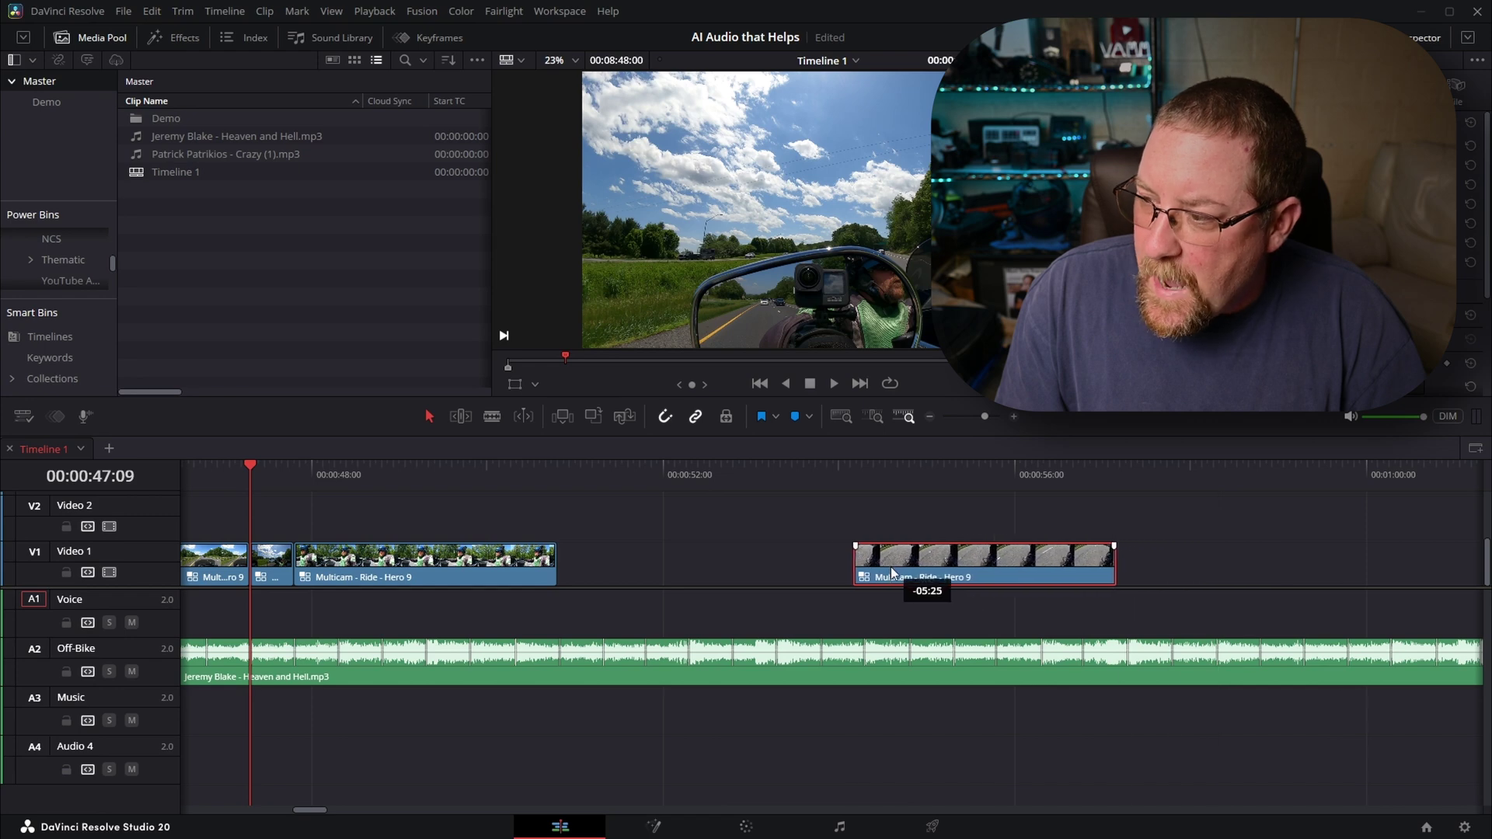
left_click_drag(786, 558, 628, 554)
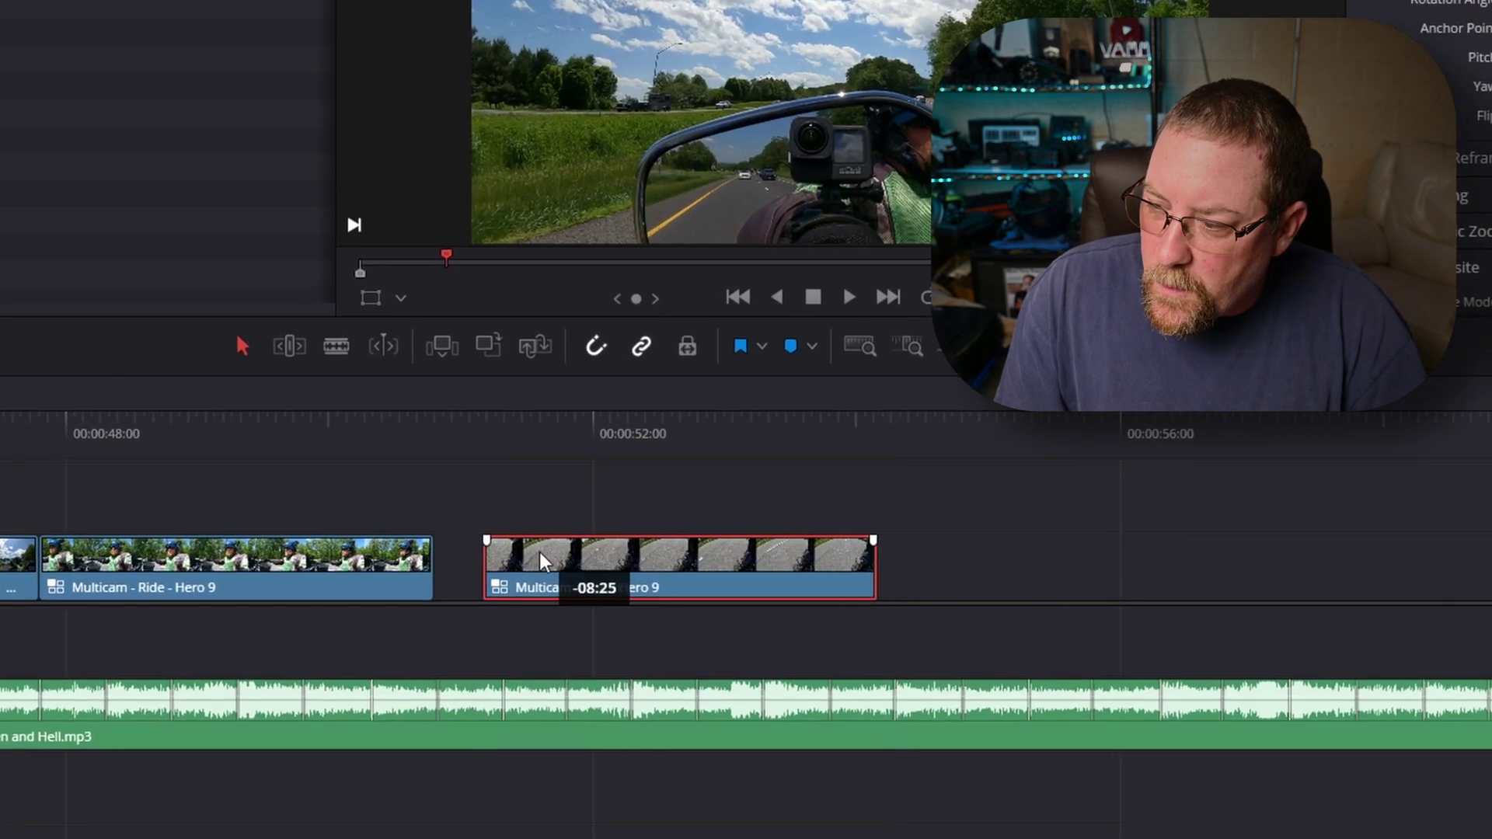
left_click_drag(501, 554, 303, 570)
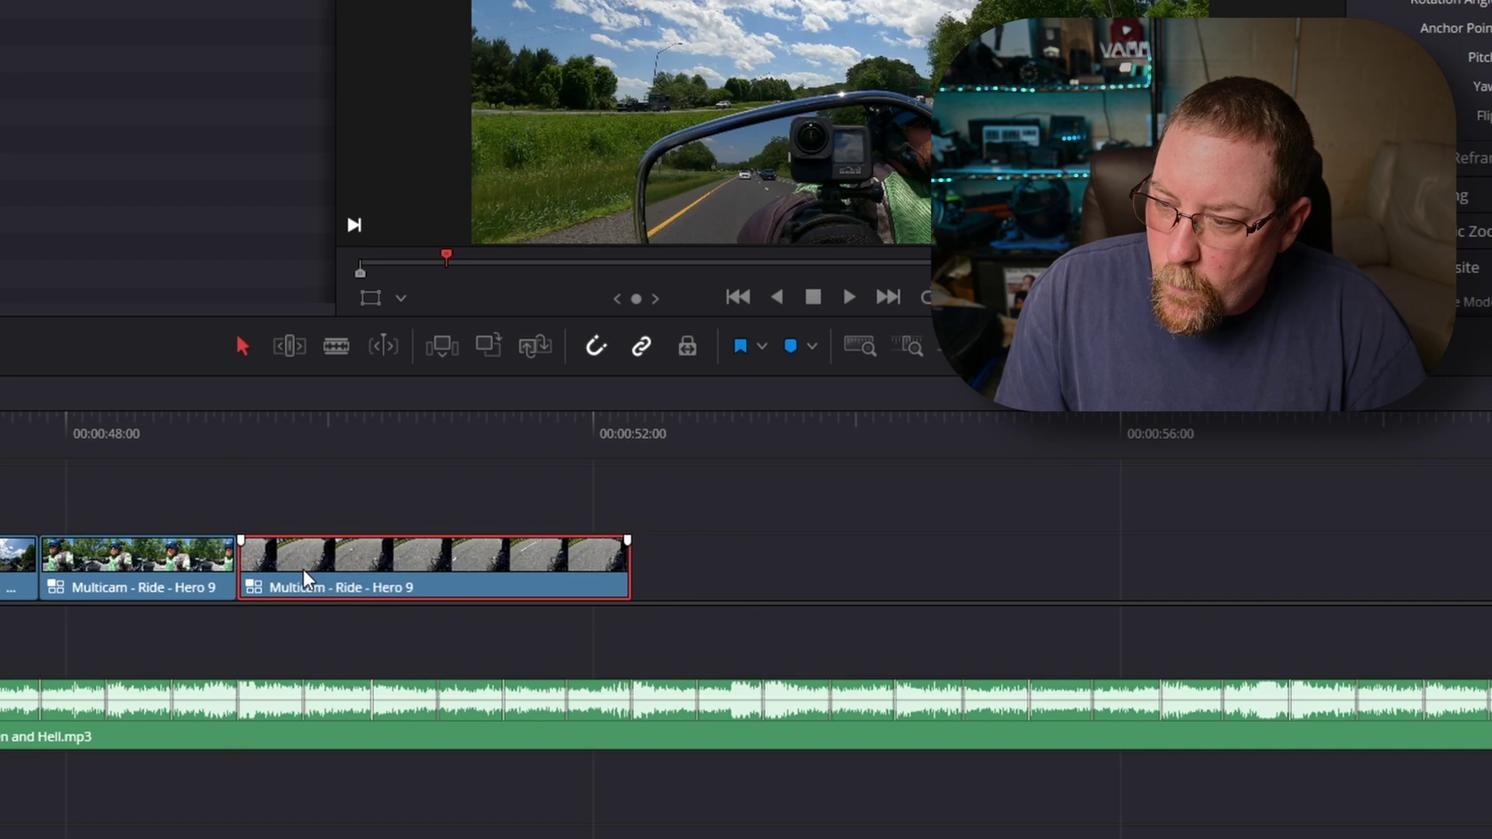
Step: Close up the last two Hero 9 clips on the beat and play back the final cuts
key("space")
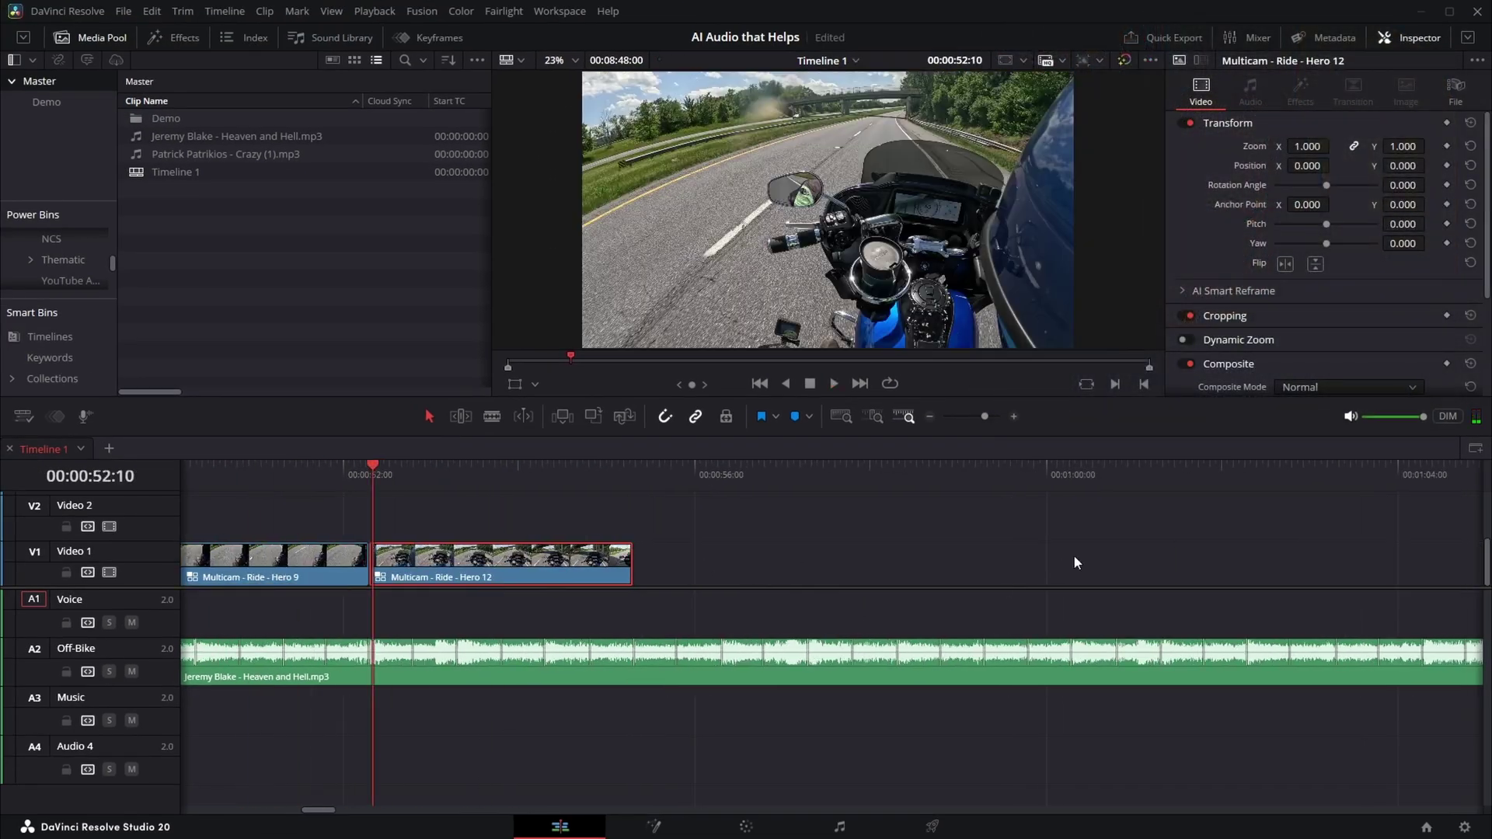
key("ctrl+equal")
key("space")
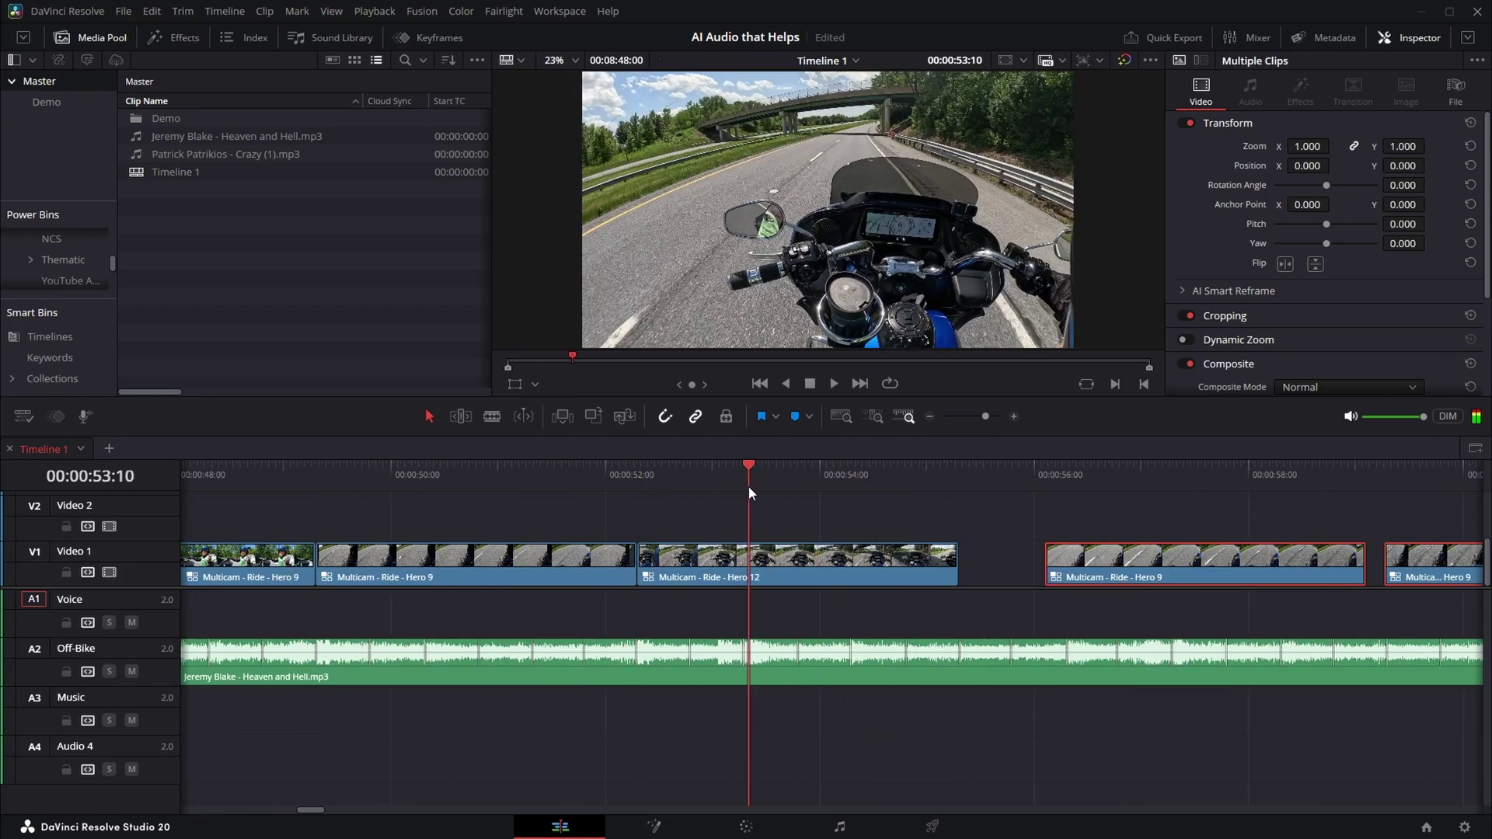
left_click_drag(1104, 578, 750, 577)
left_click_drag(1398, 578, 1033, 577)
key("space")
key("ctrl+minus")
key("Down")
key("ctrl+equal")
key("ctrl+equal")
key("ctrl+equal")
key("ctrl+equal")
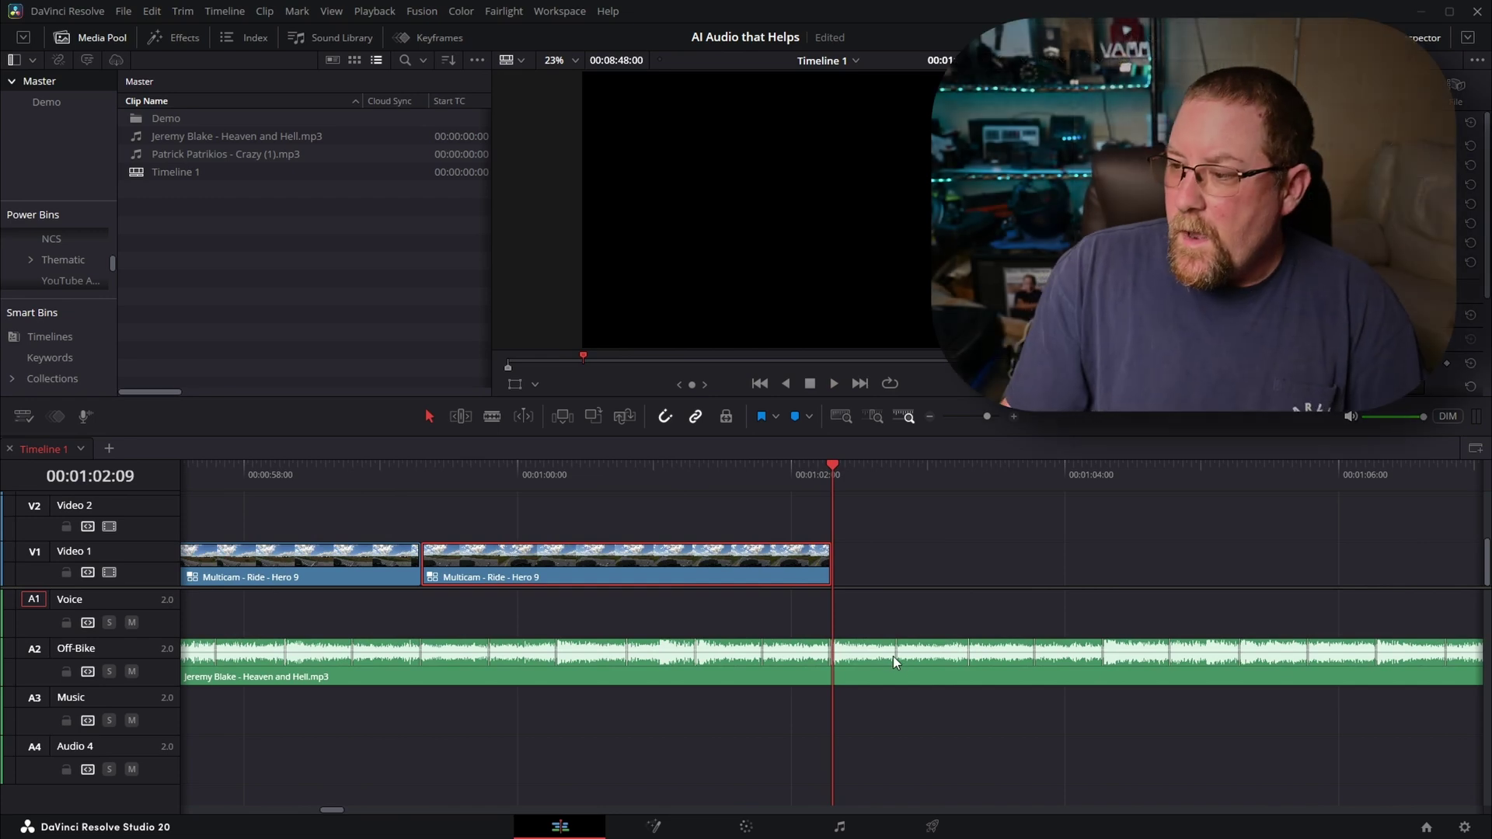
Step: Split the music at the video's end, delete the overhang, and browse the music clip's options
key("ctrl+backslash")
left_click(901, 665)
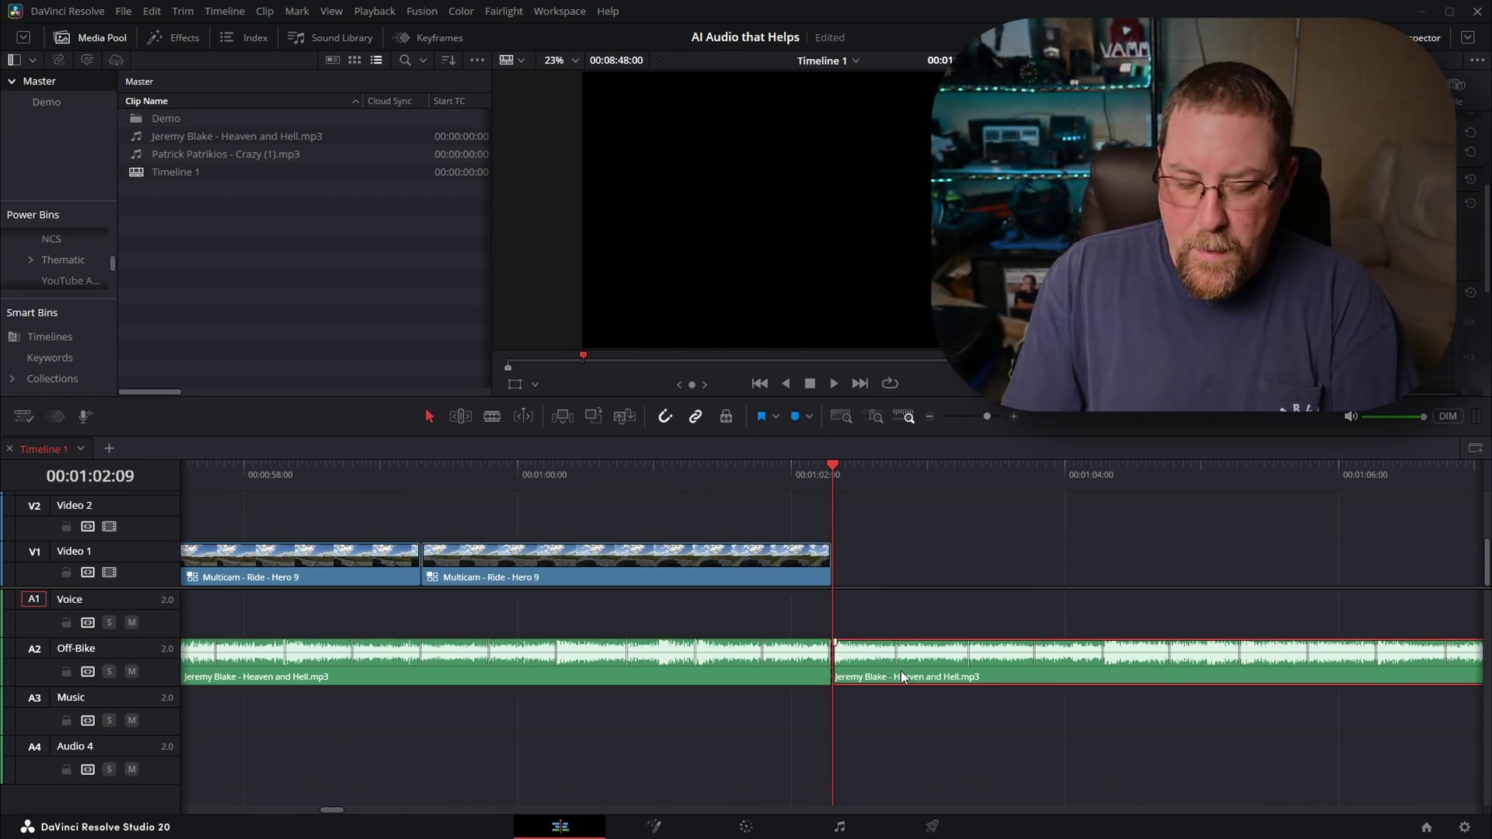
key("Delete")
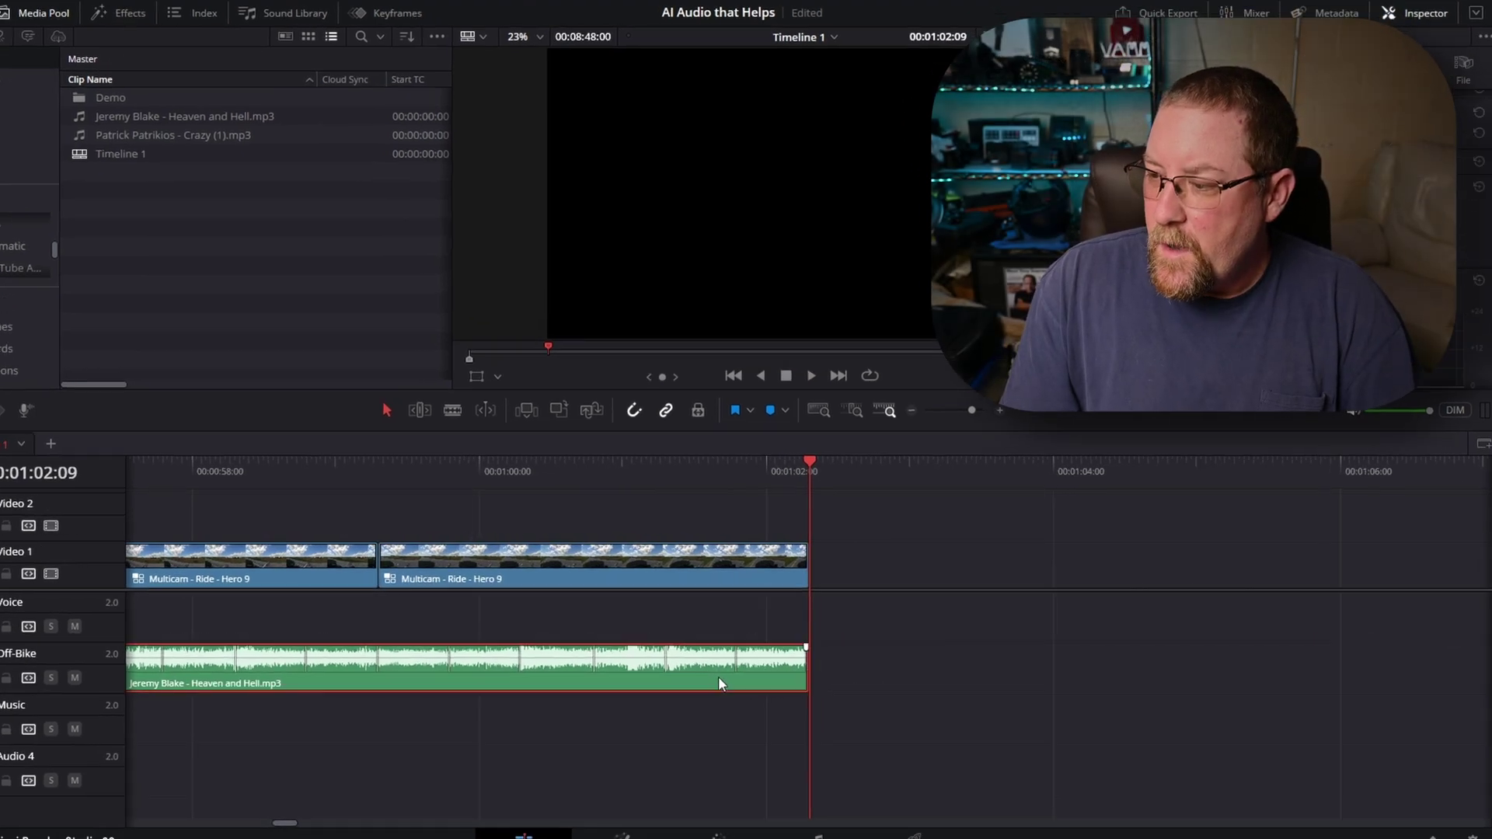
right_click(746, 668)
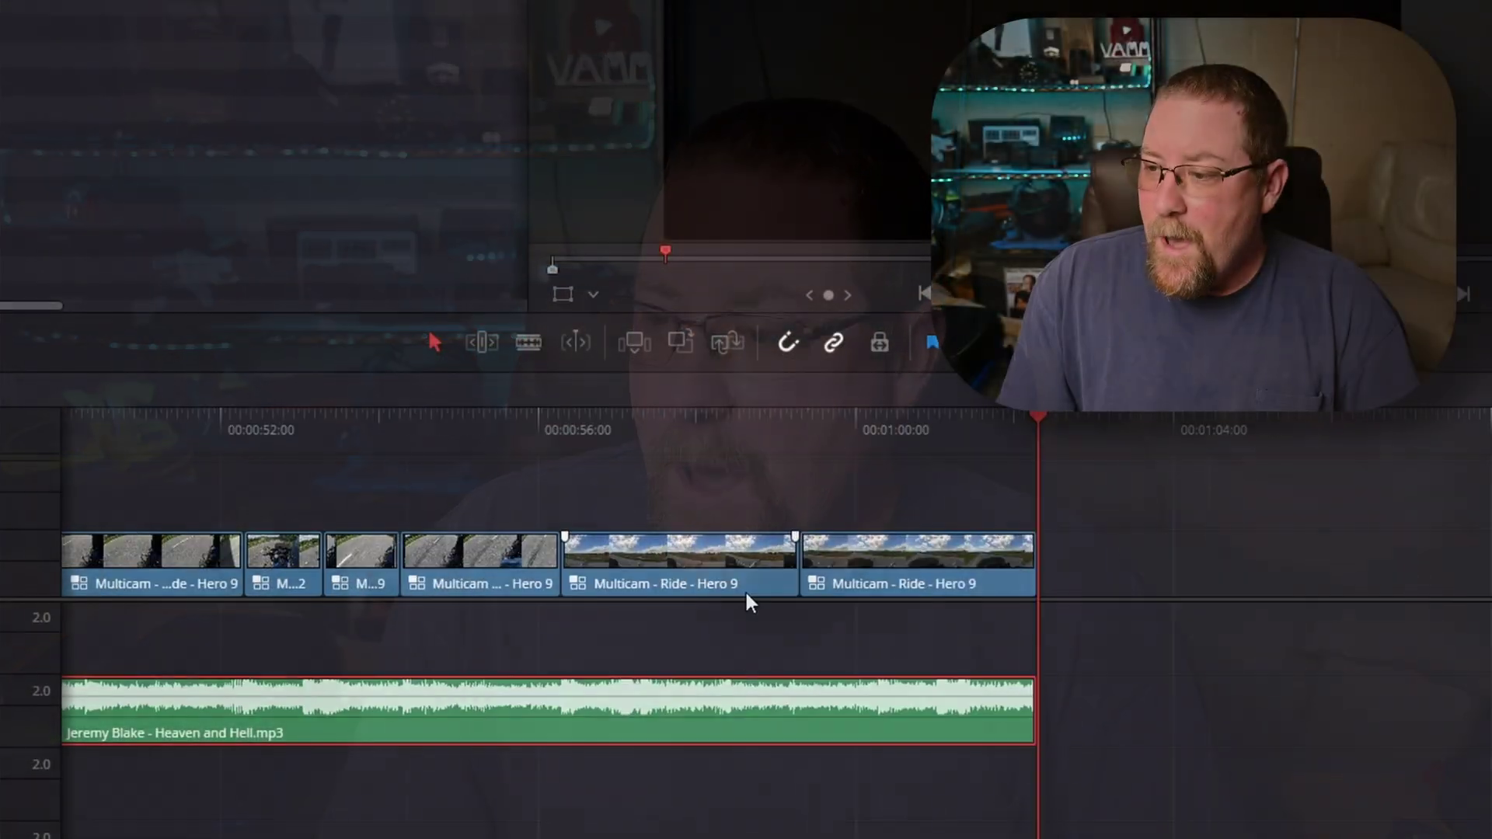
scroll(738, 586, "down", 6)
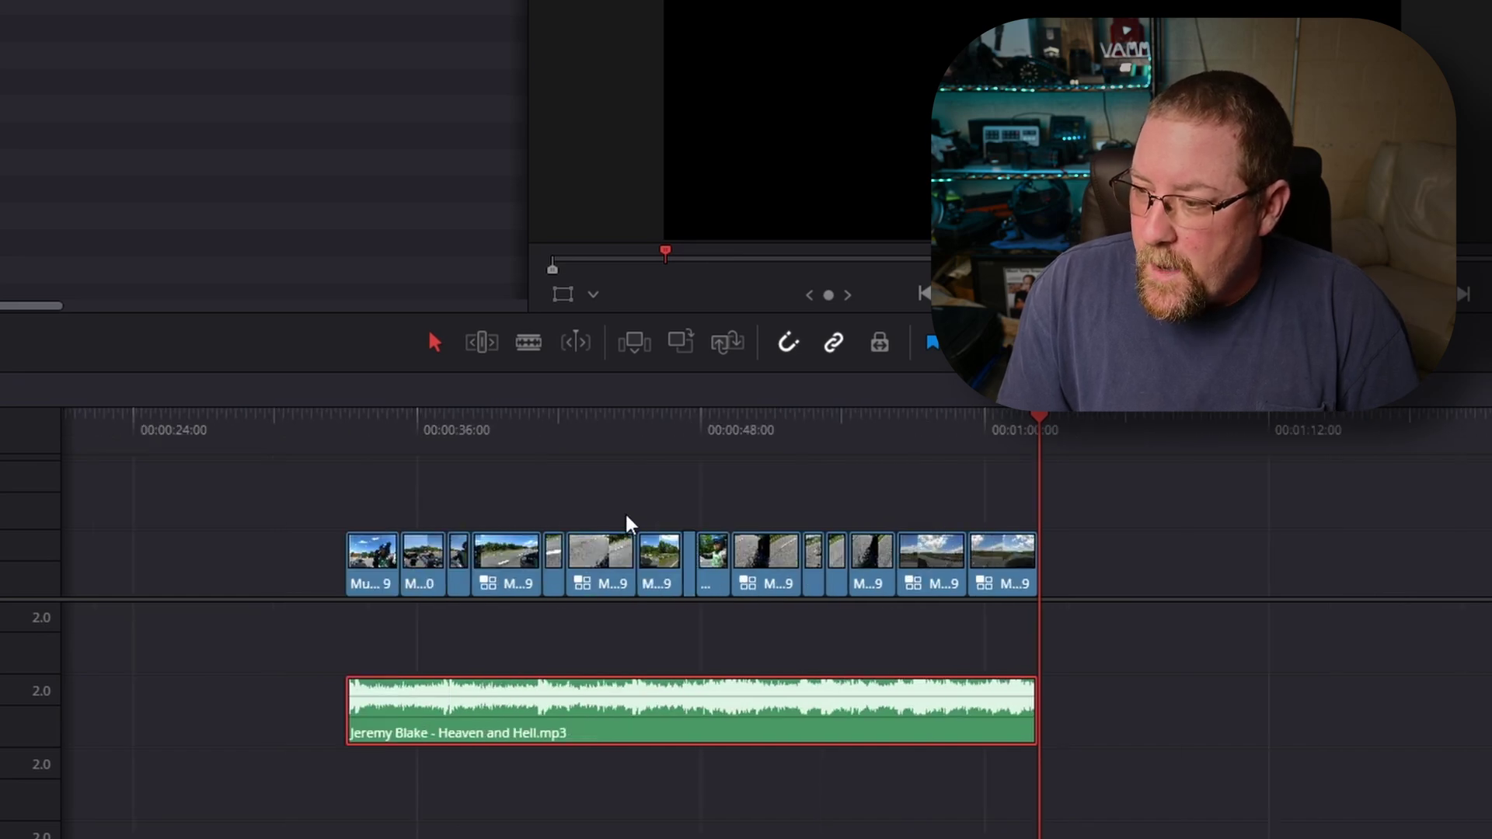
scroll(626, 523, "up", 1)
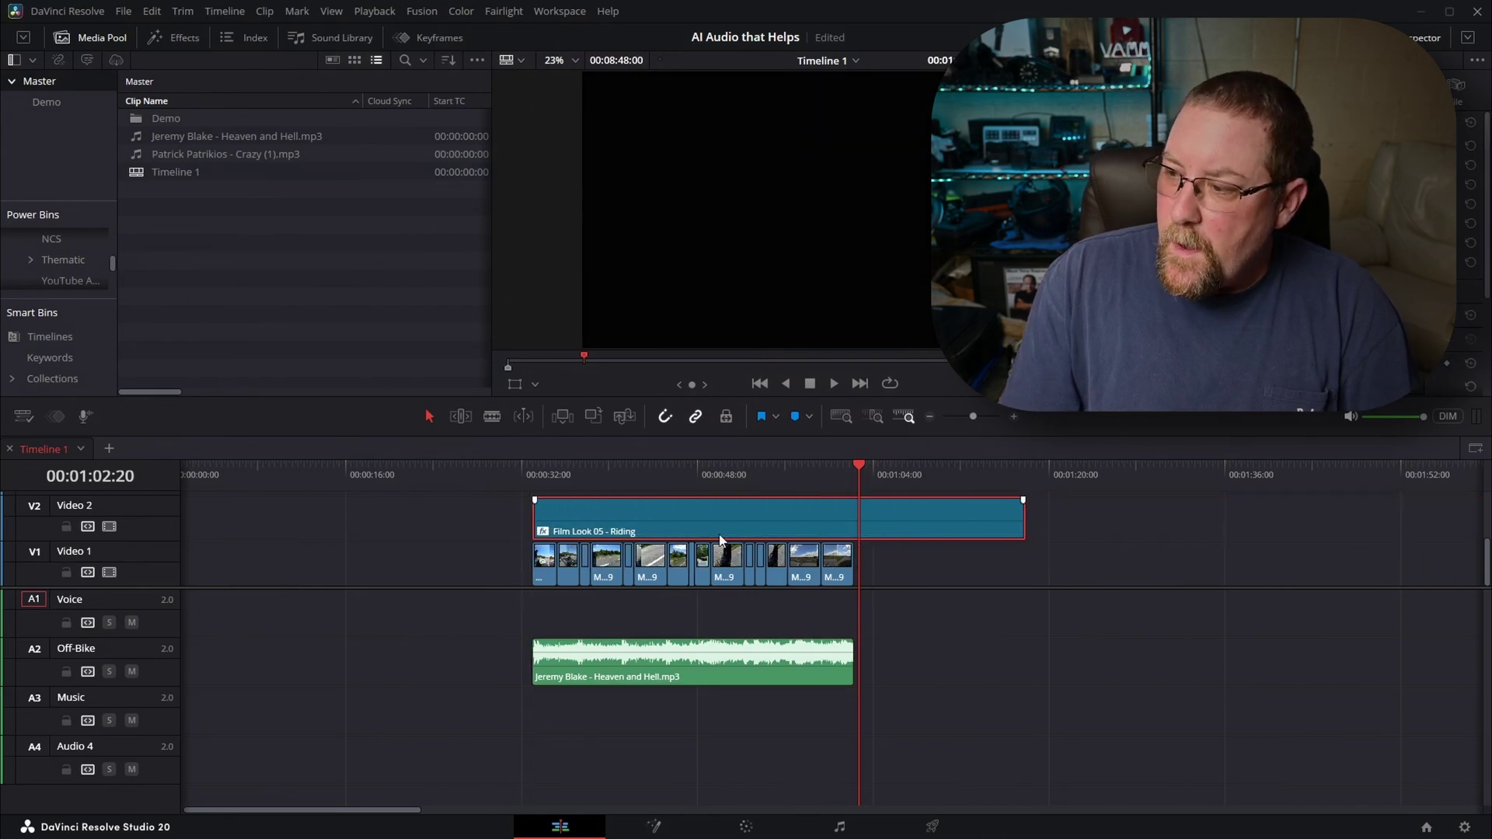
Step: Trim the Film Look clip's right edge to the last montage clip and preview from the start
left_click_drag(1010, 526, 852, 526)
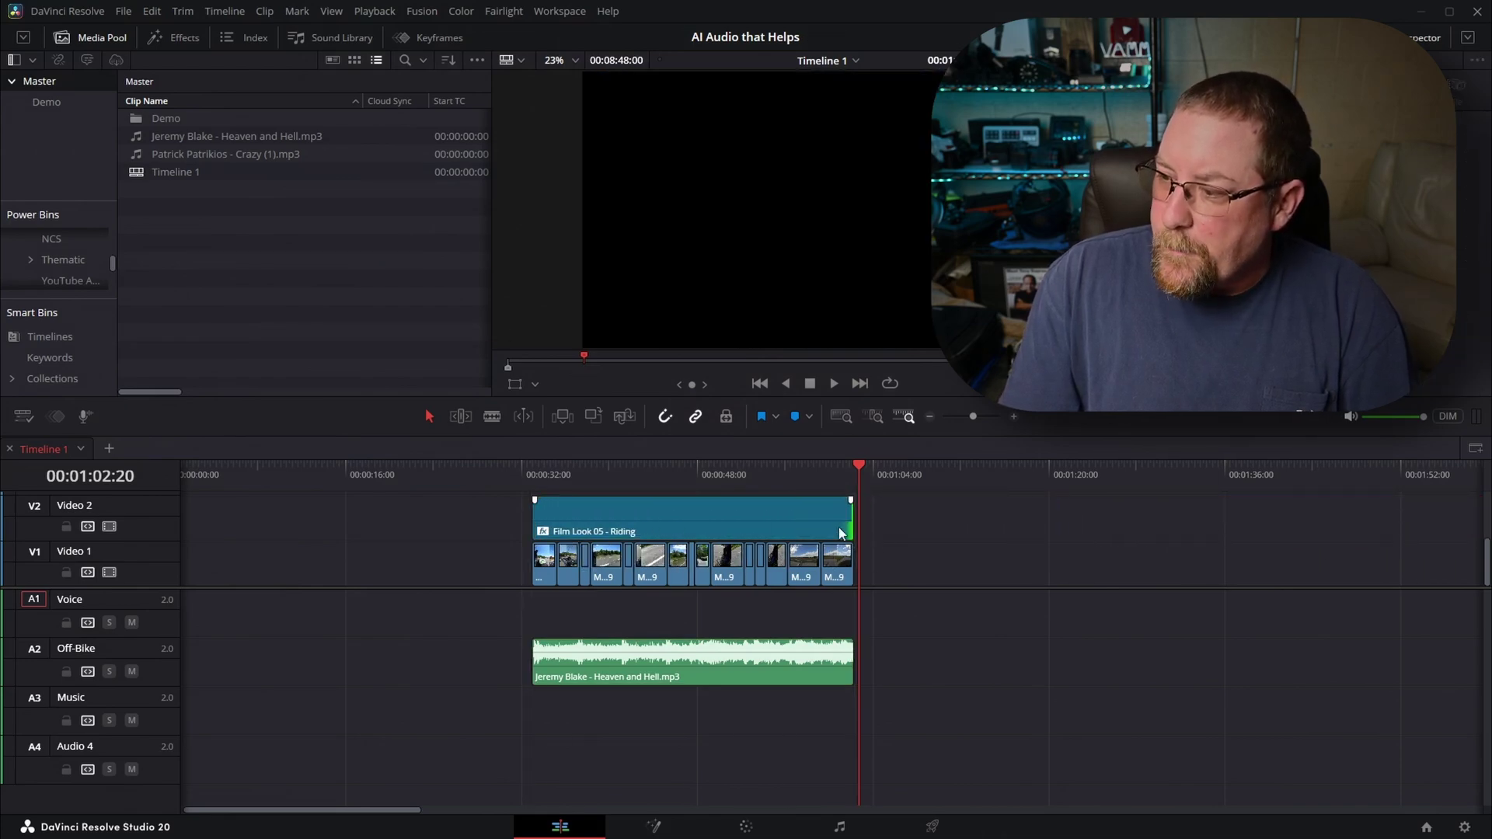
left_click(534, 472)
left_click(555, 472)
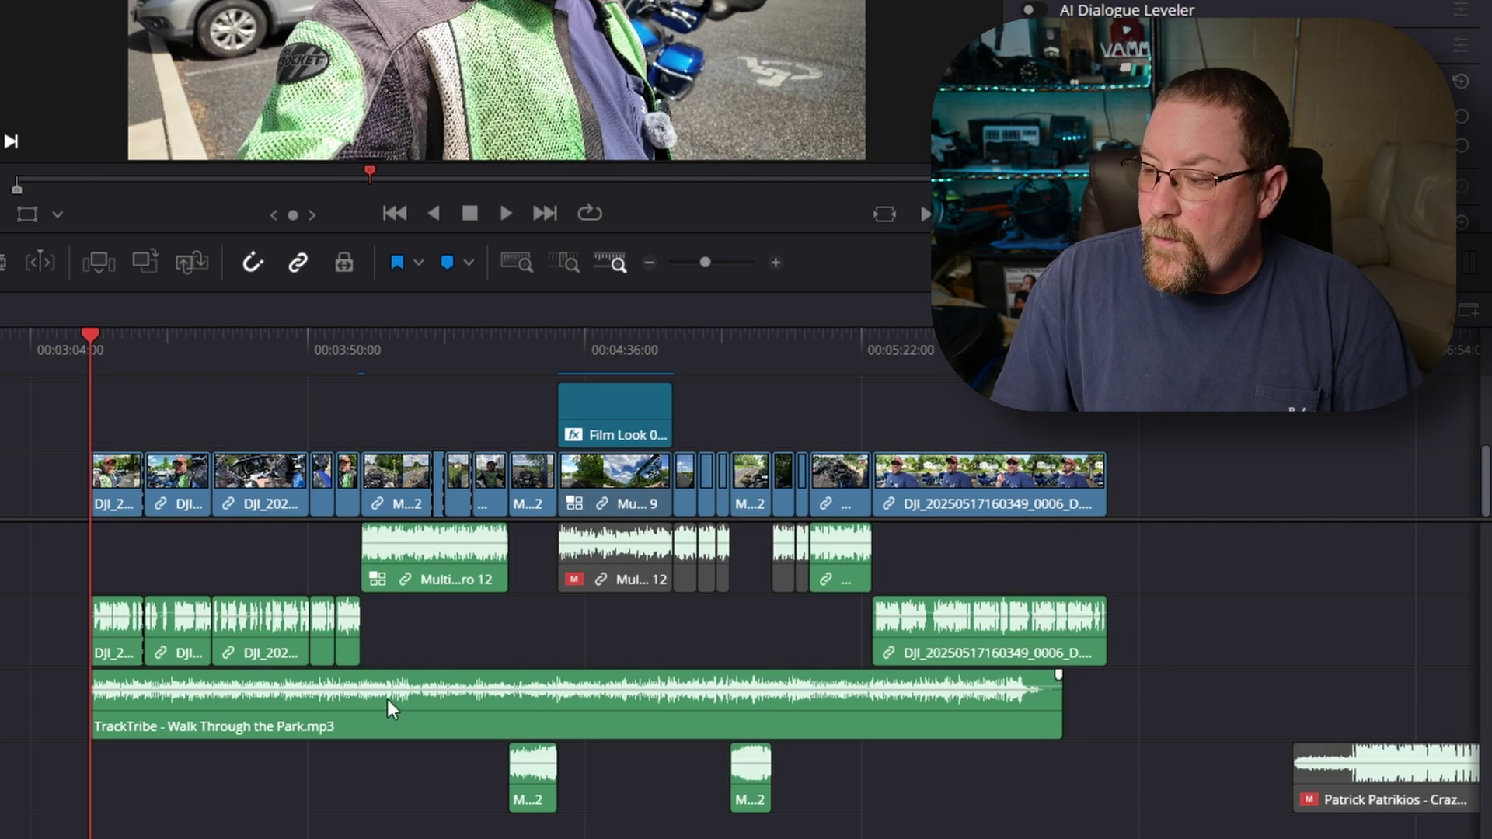
Step: Select the TrackTribe - Walk Through the Park music clip on A3
left_click(1064, 345)
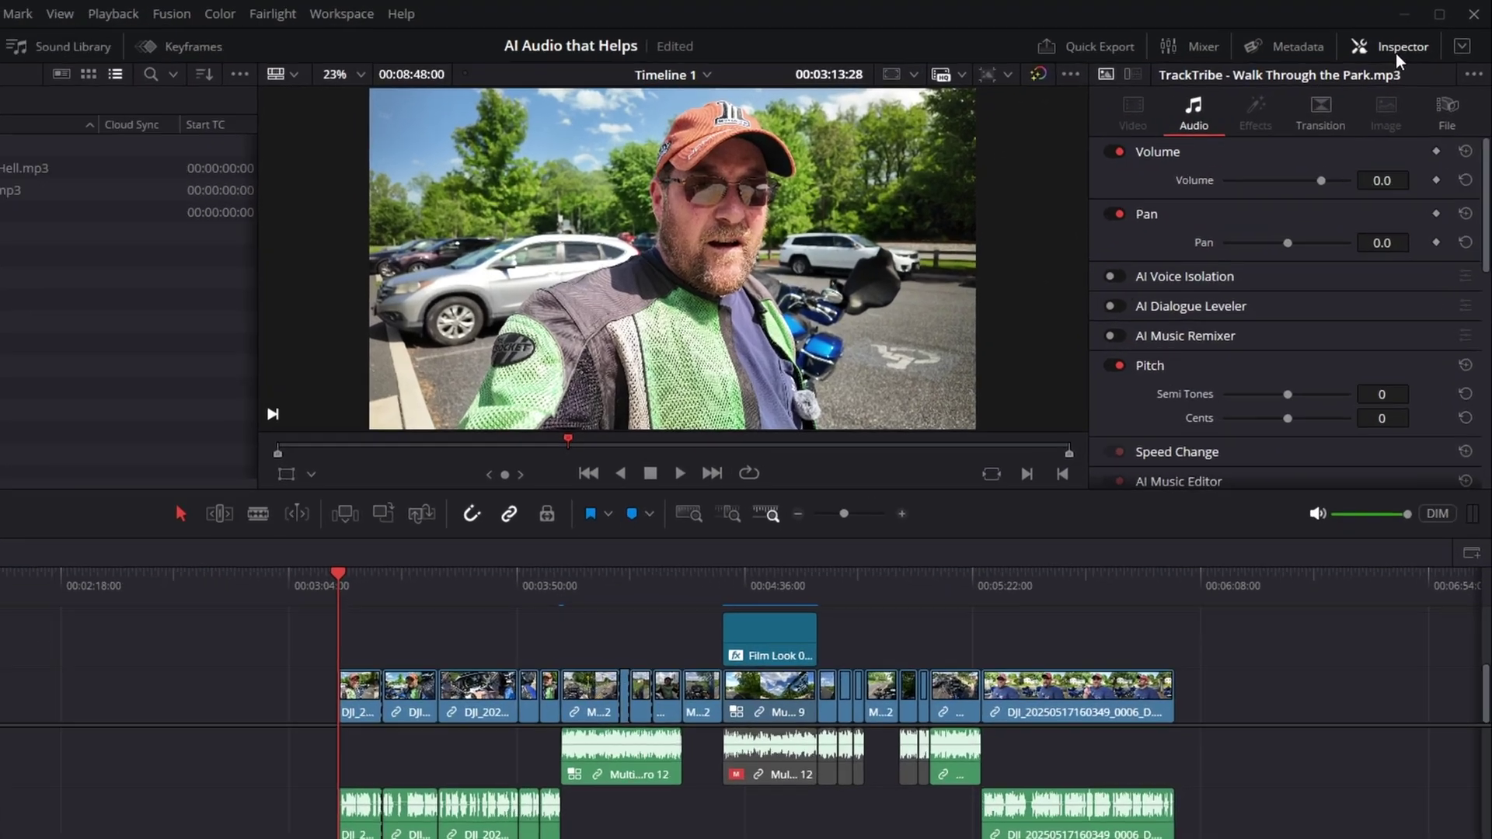
left_click(1410, 39)
left_click(1410, 39)
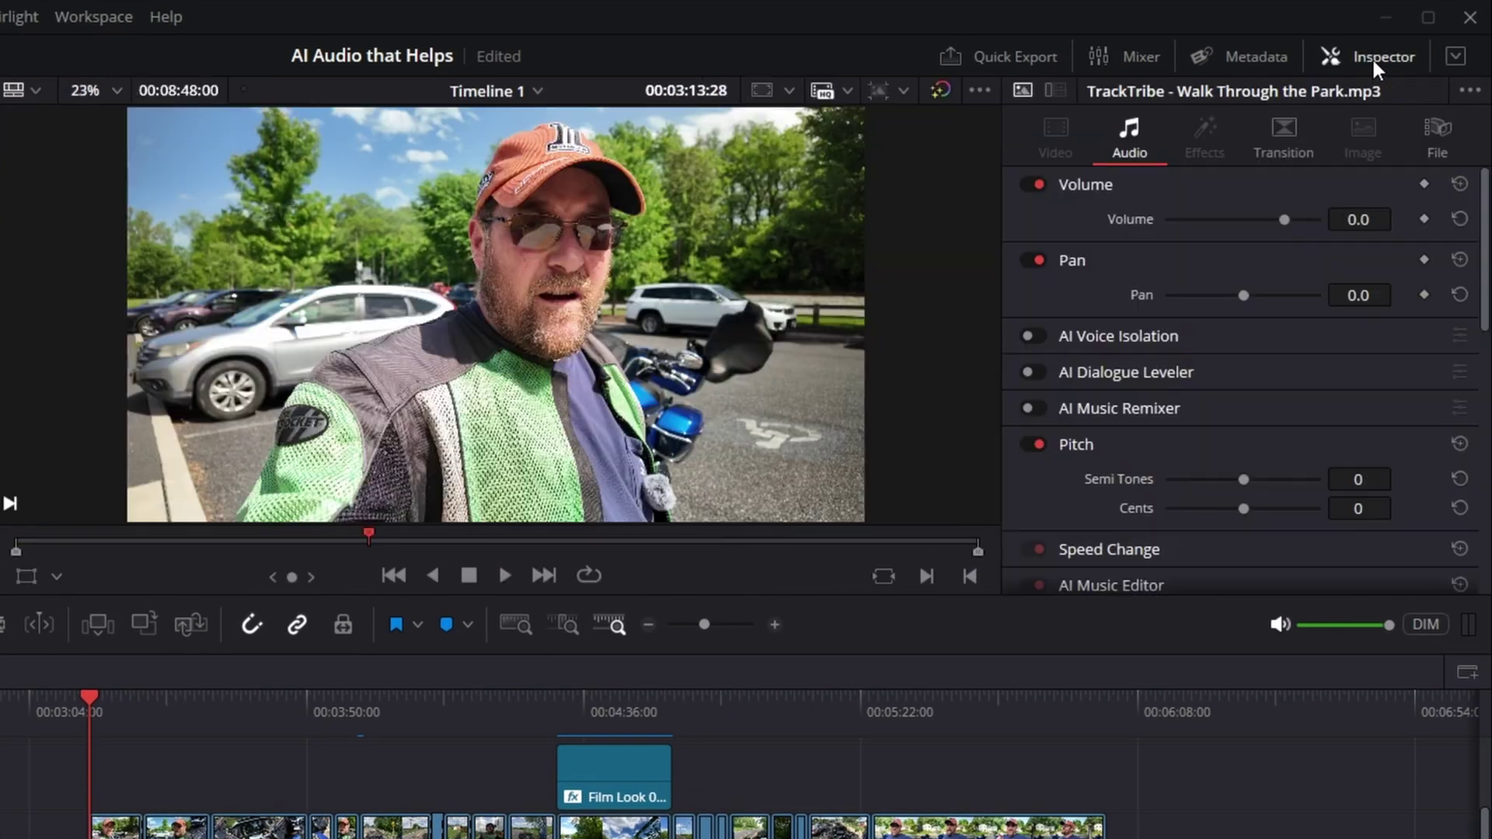
scroll(1191, 293, "down", 3)
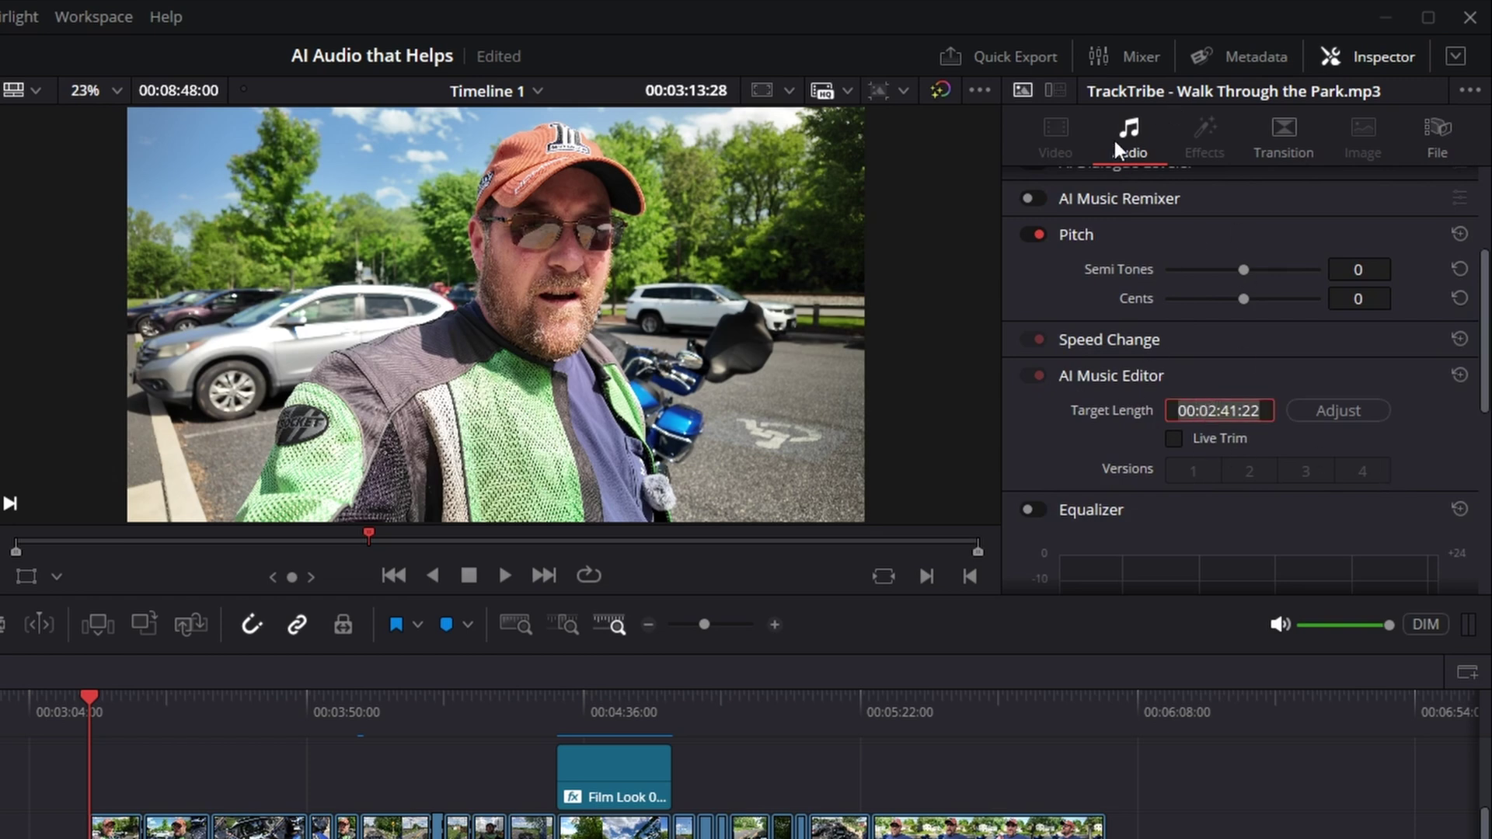
key("Return")
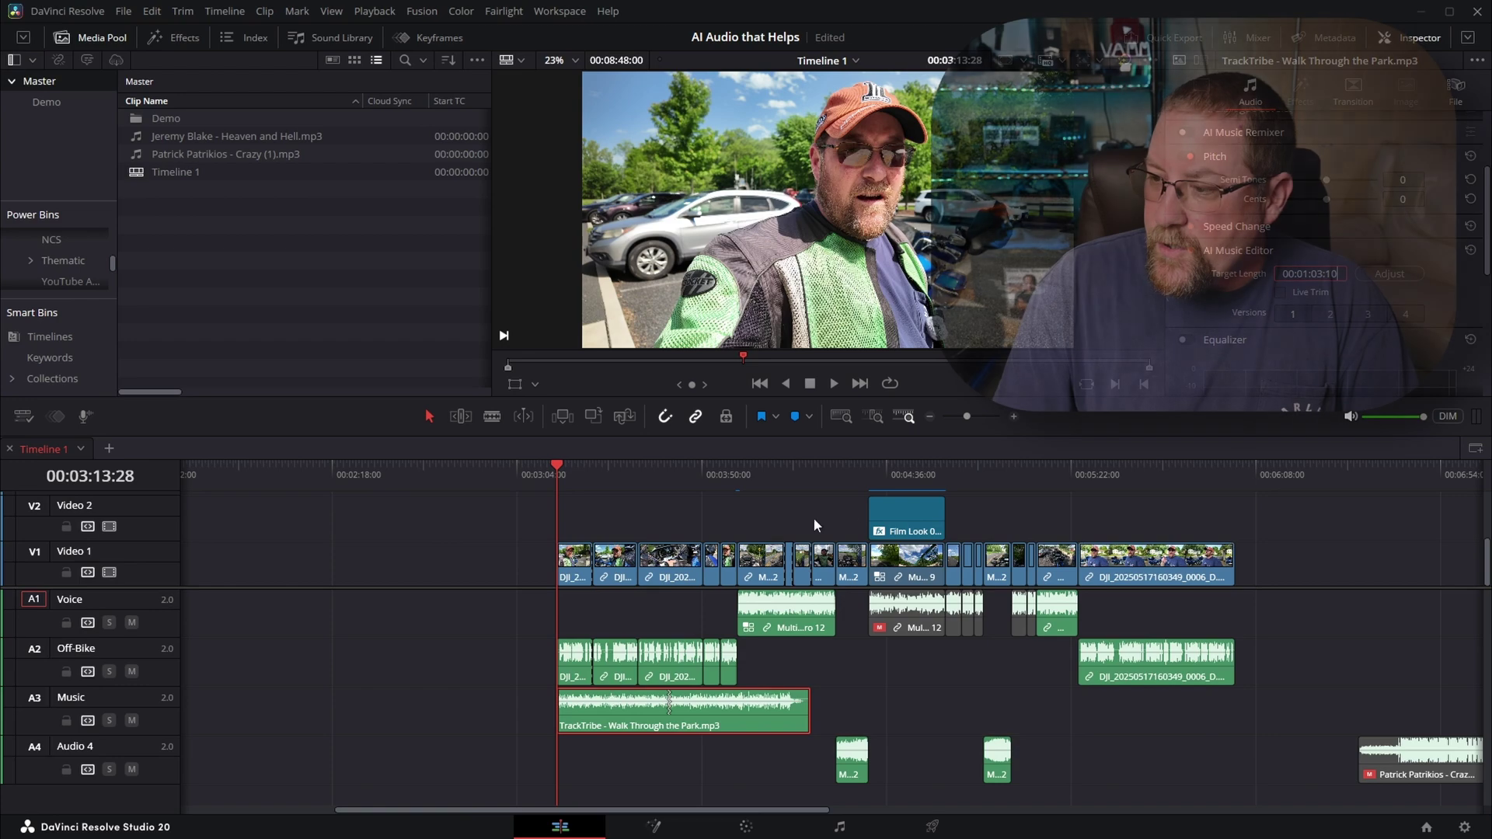
left_click(657, 469)
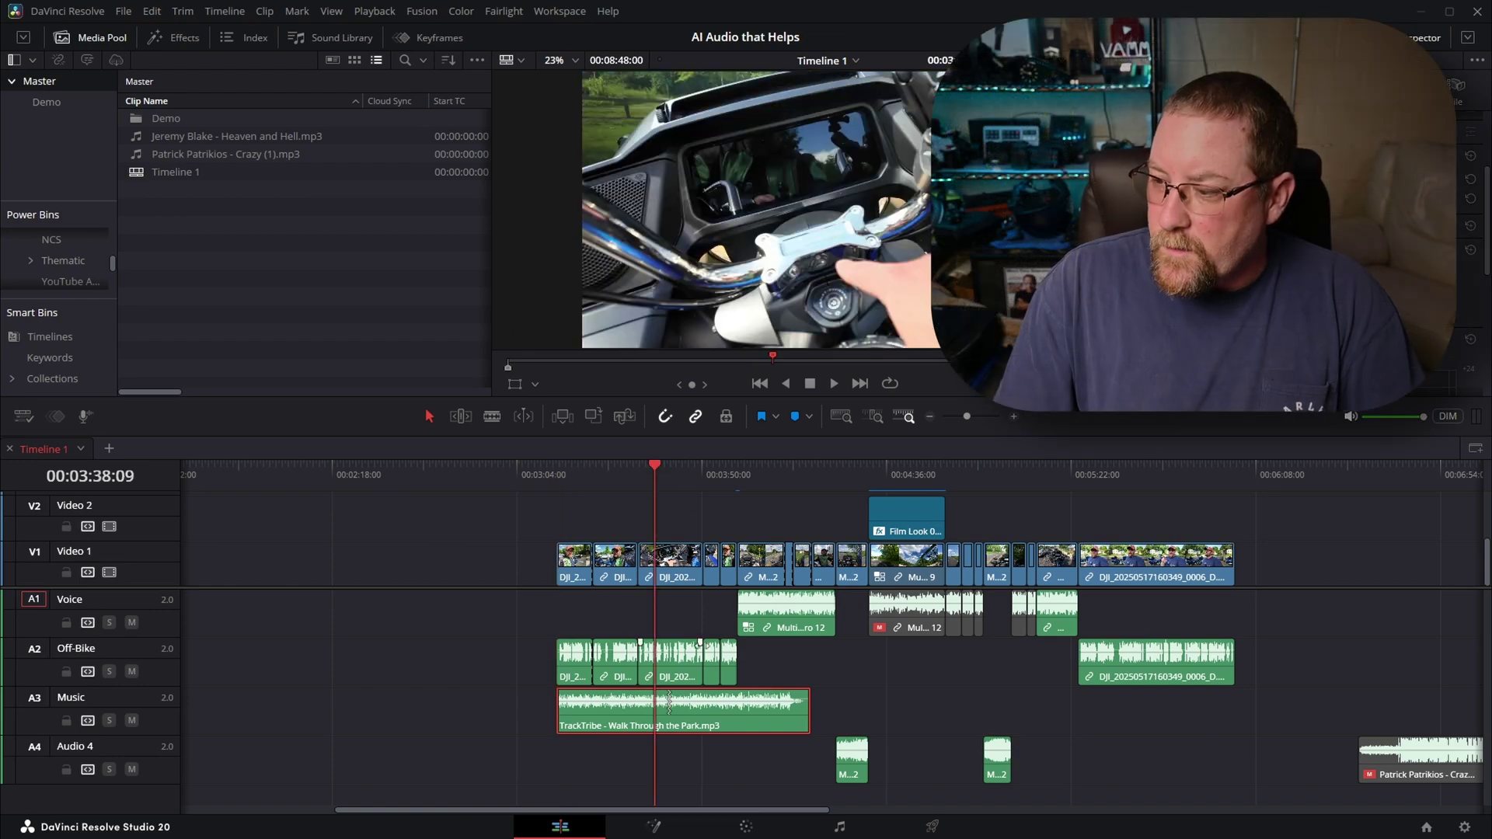
key("ctrl+equal")
key("ctrl+equal")
key("ctrl+equal")
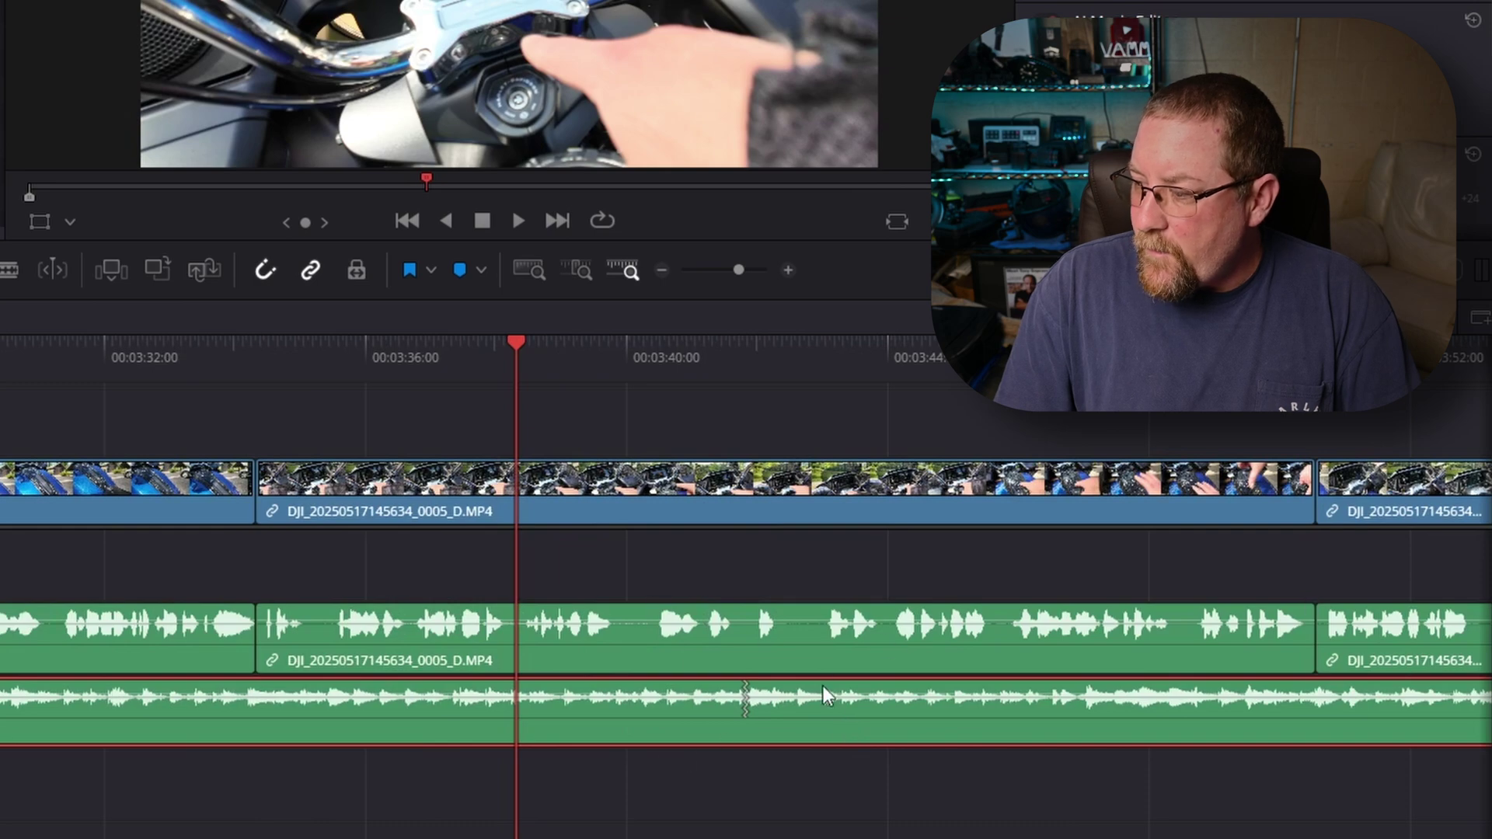
key("ctrl+minus")
key("ctrl+minus")
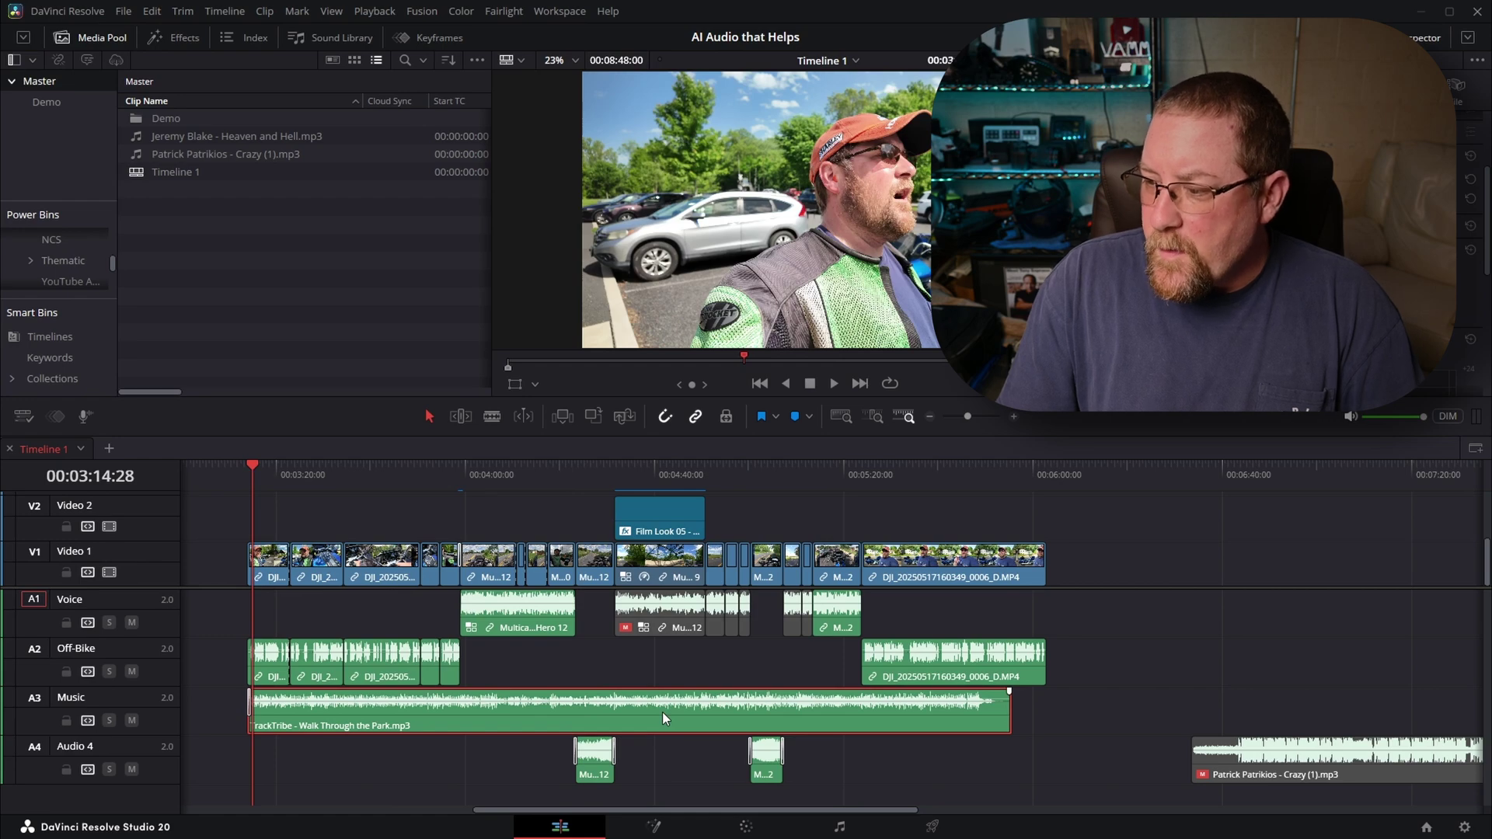
Step: Set the AI Music Editor target length to 4:00:00, audition versions 2 and 4, and keep Version 1
left_click(1310, 275)
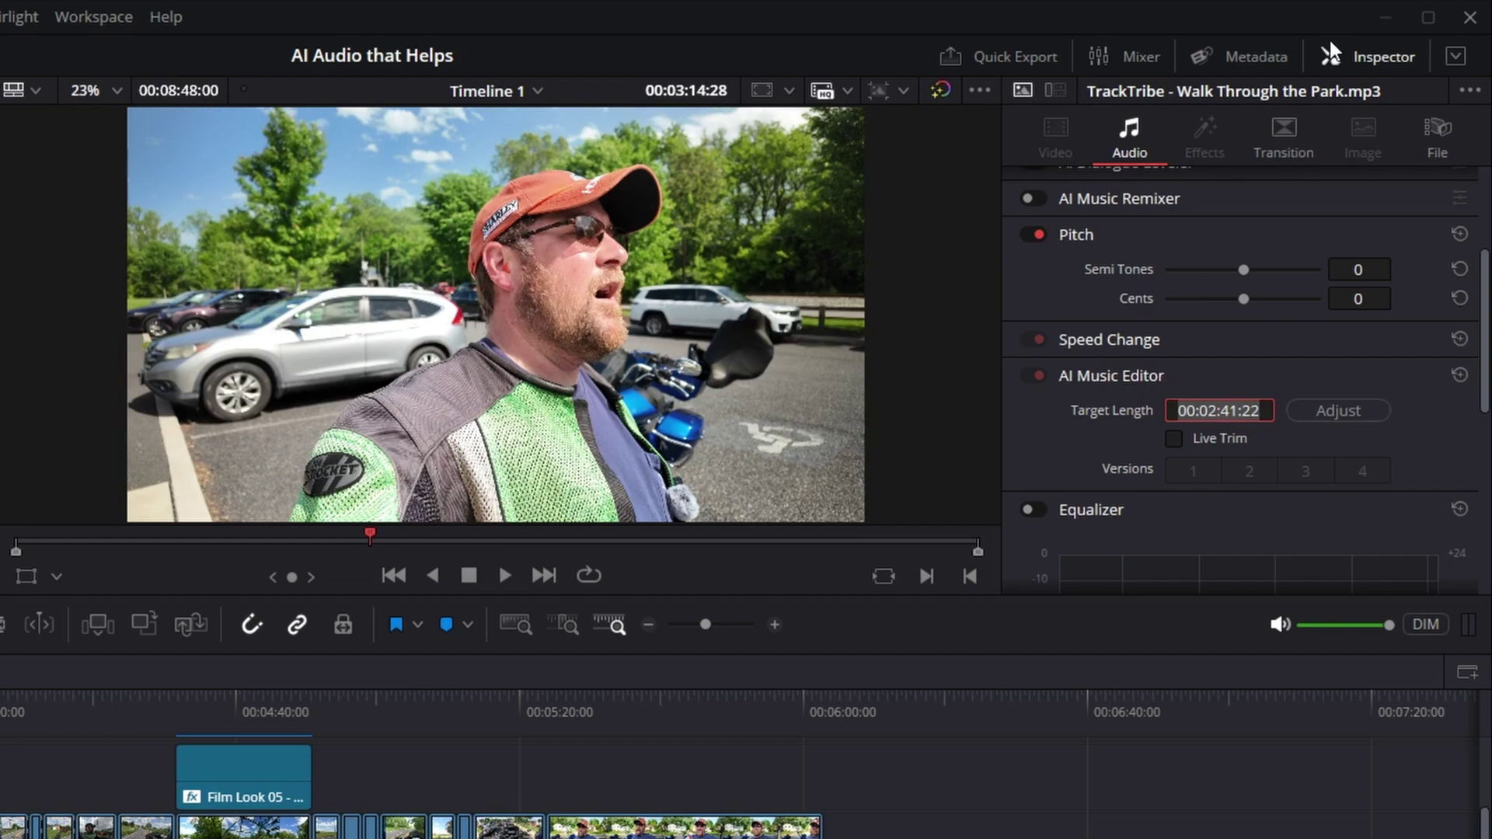
type("4:00:00")
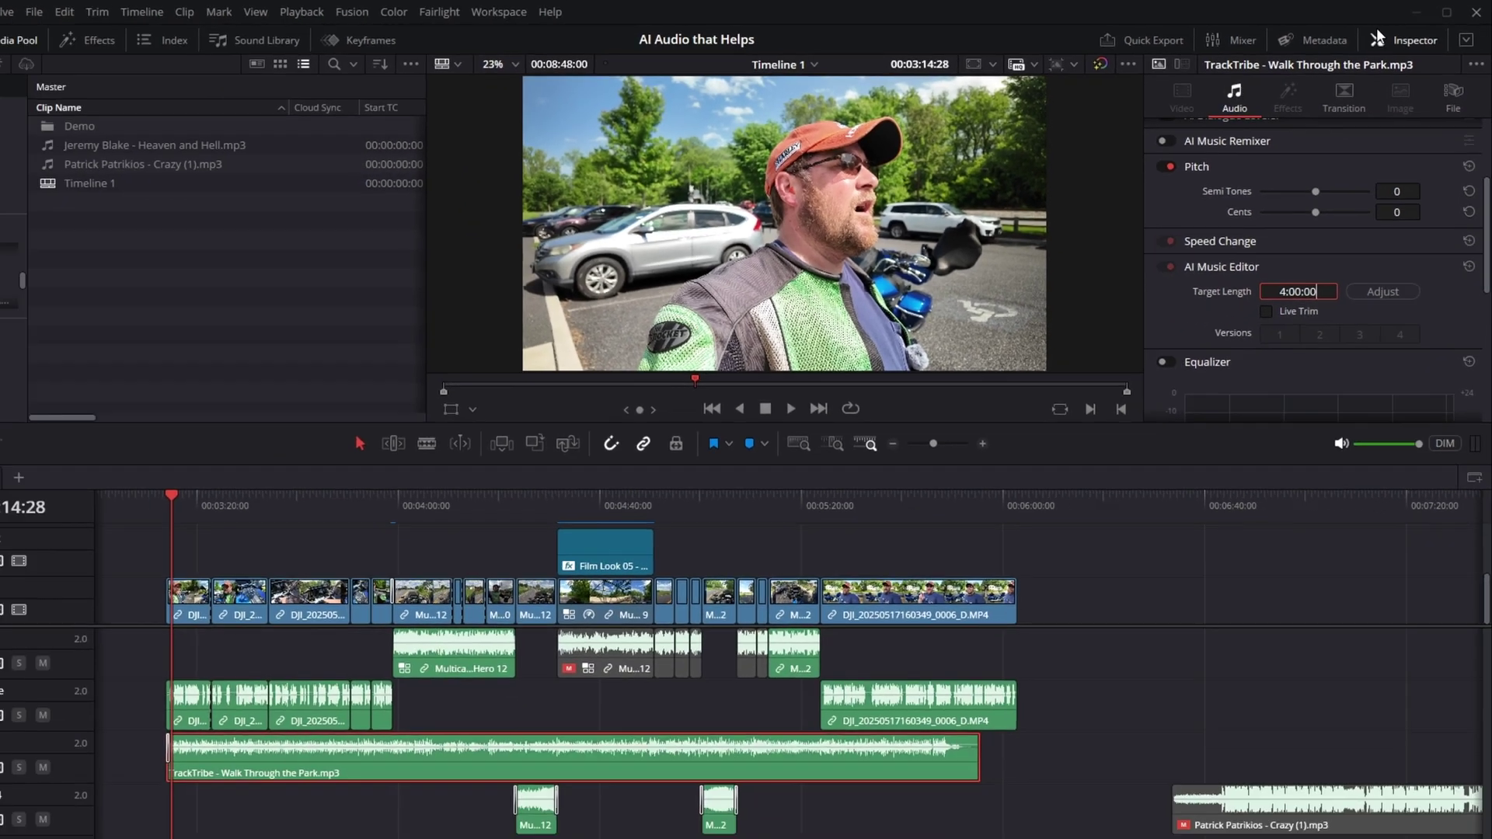
key("Return")
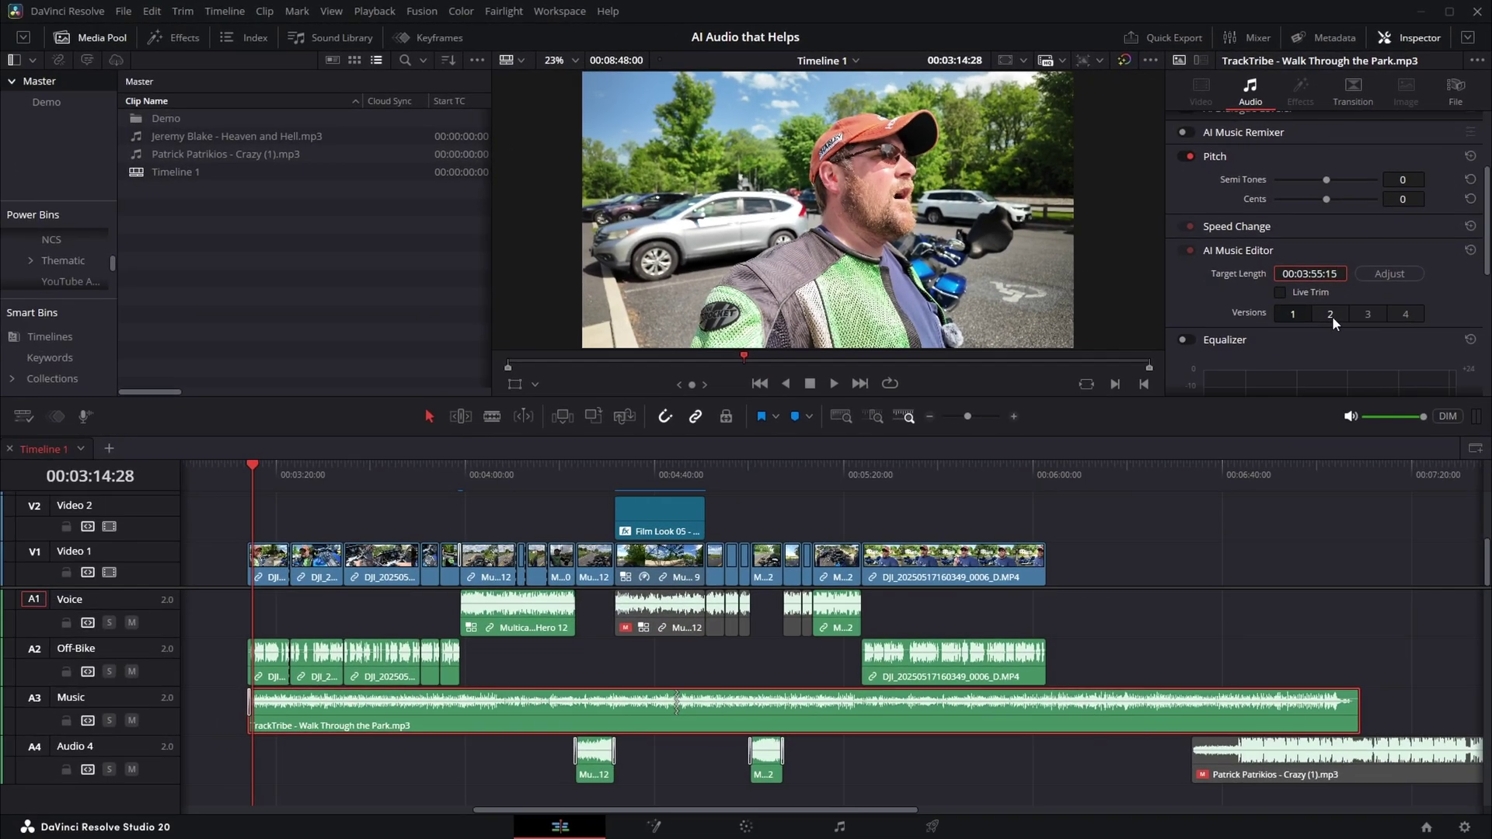
left_click(1248, 471)
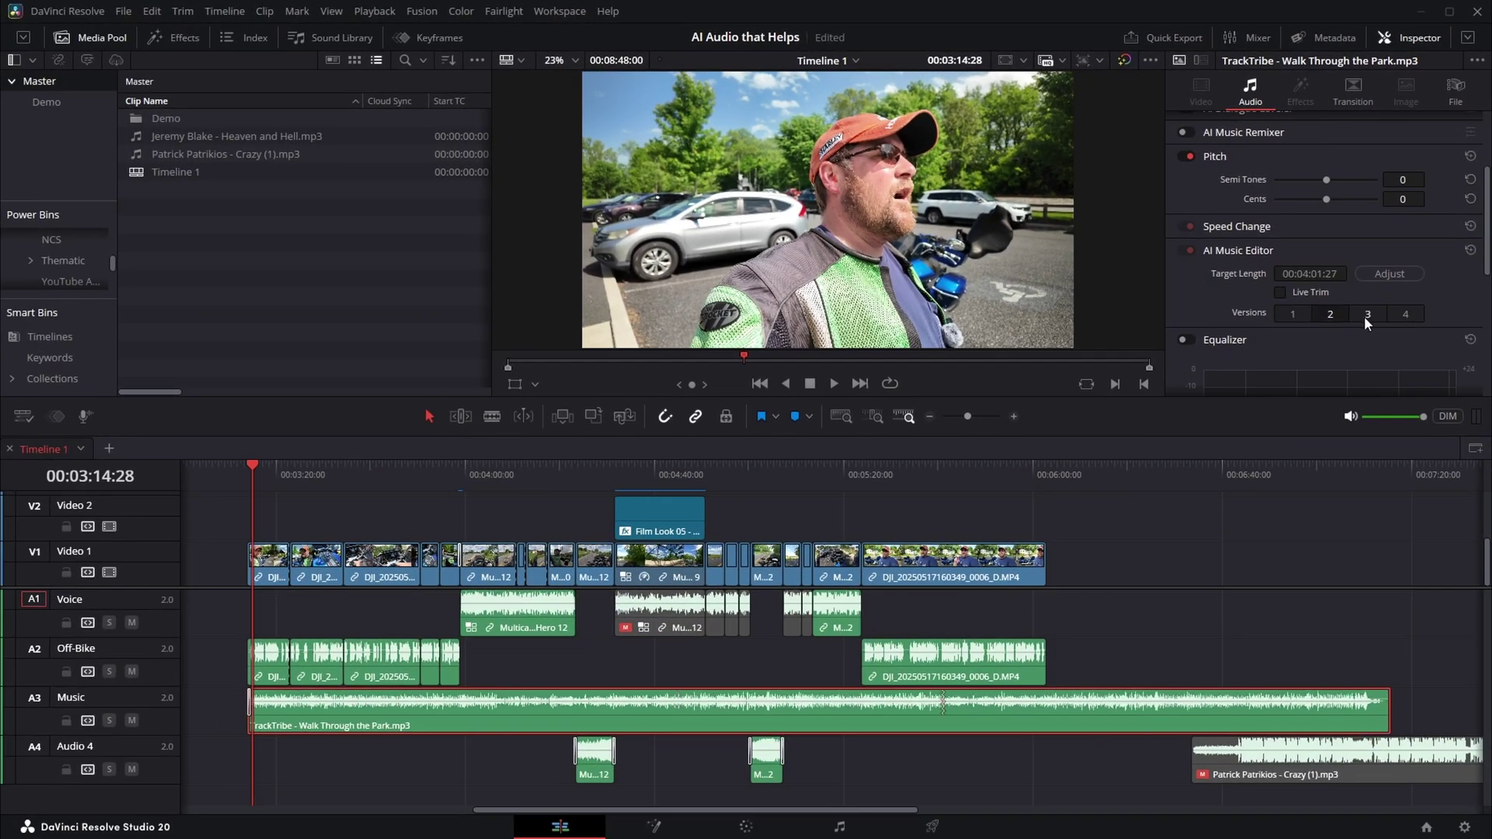
left_click(1405, 314)
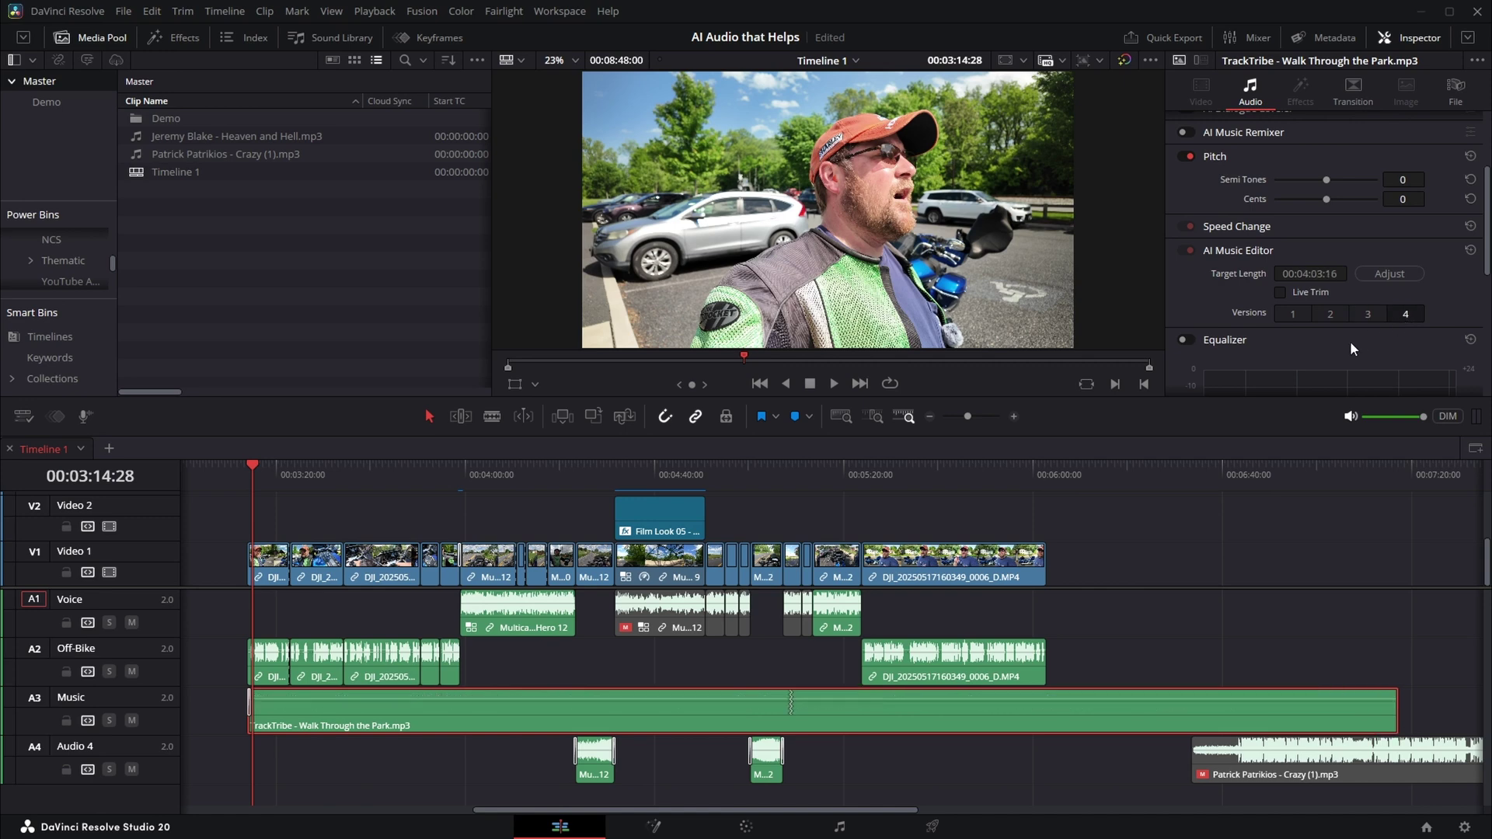
left_click(1290, 314)
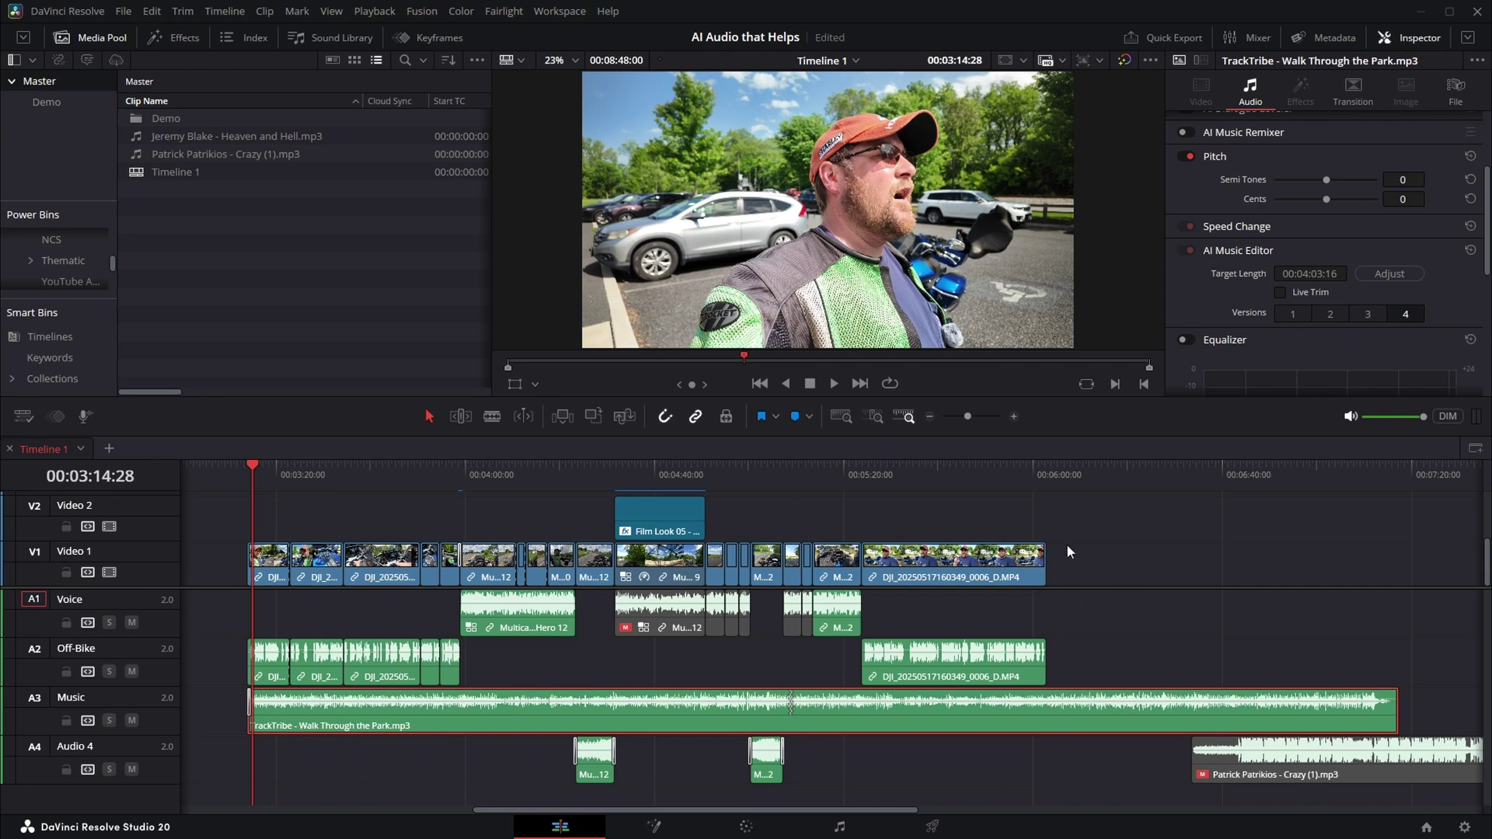
left_click(1291, 314)
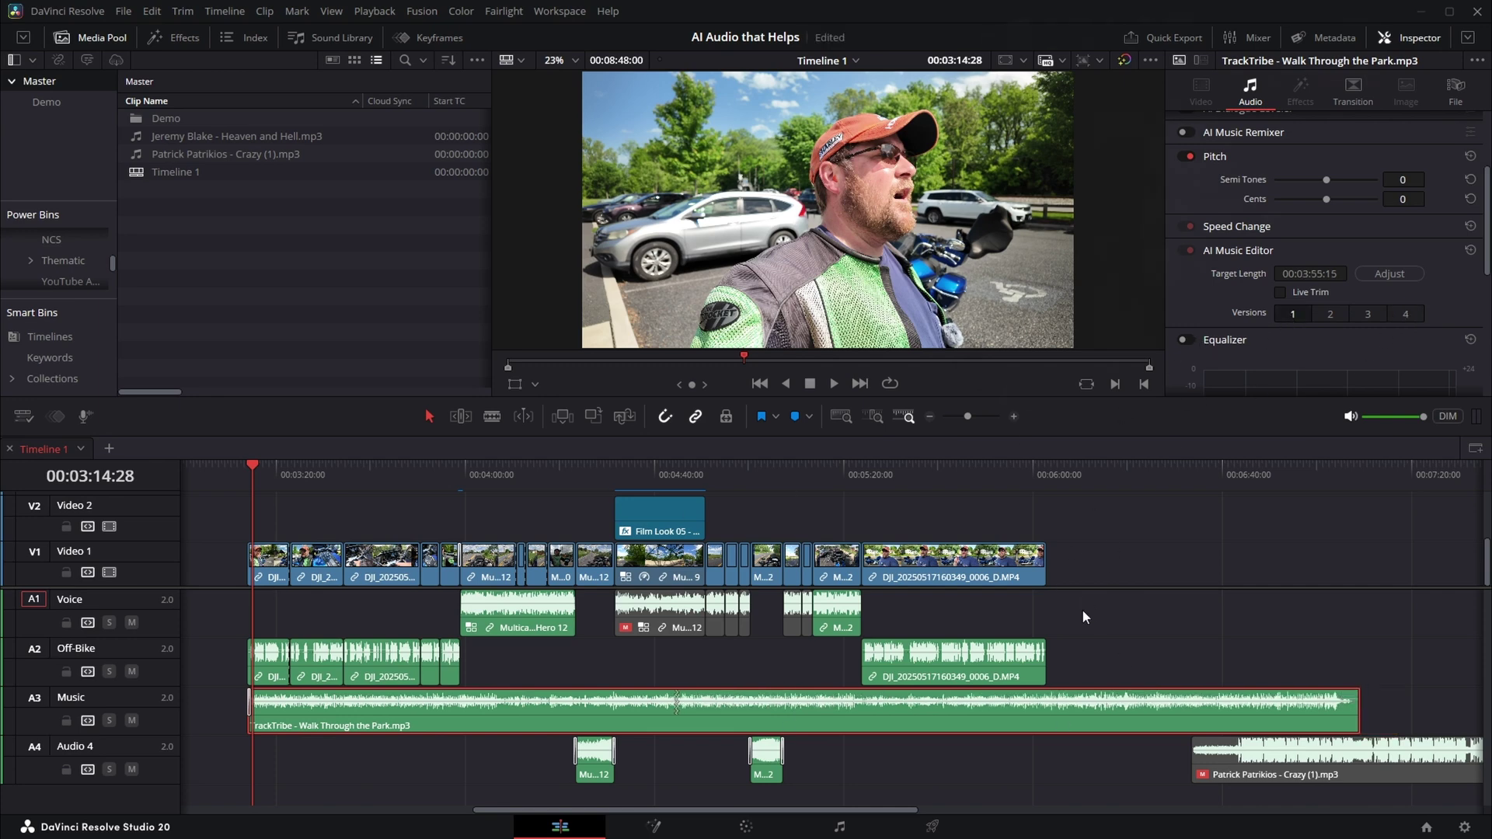
Step: Park the playhead at the end of the last ride clip and cut the TrackTribe music there
left_click(1047, 472)
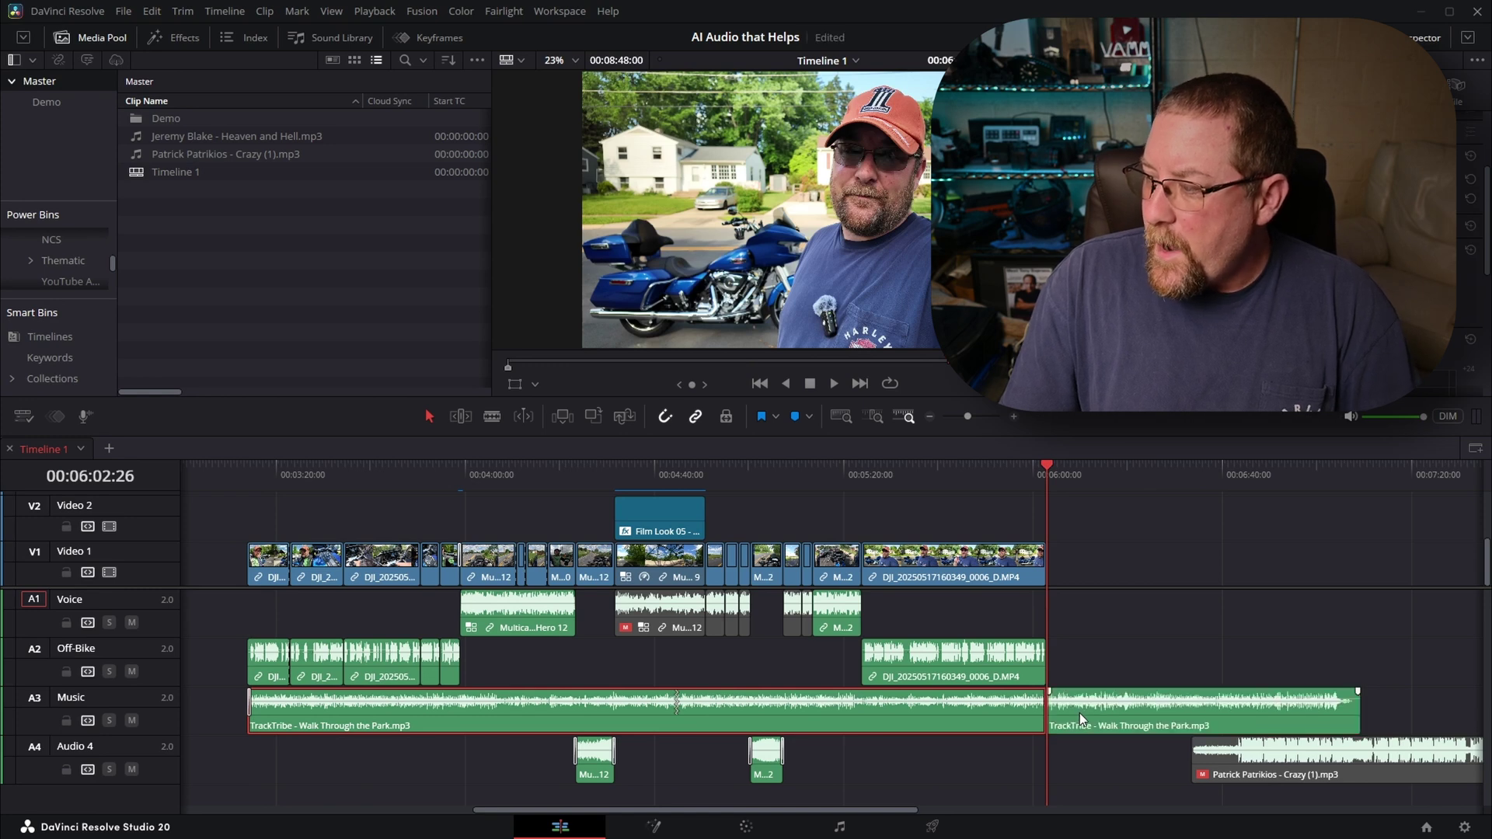
key("shift+]")
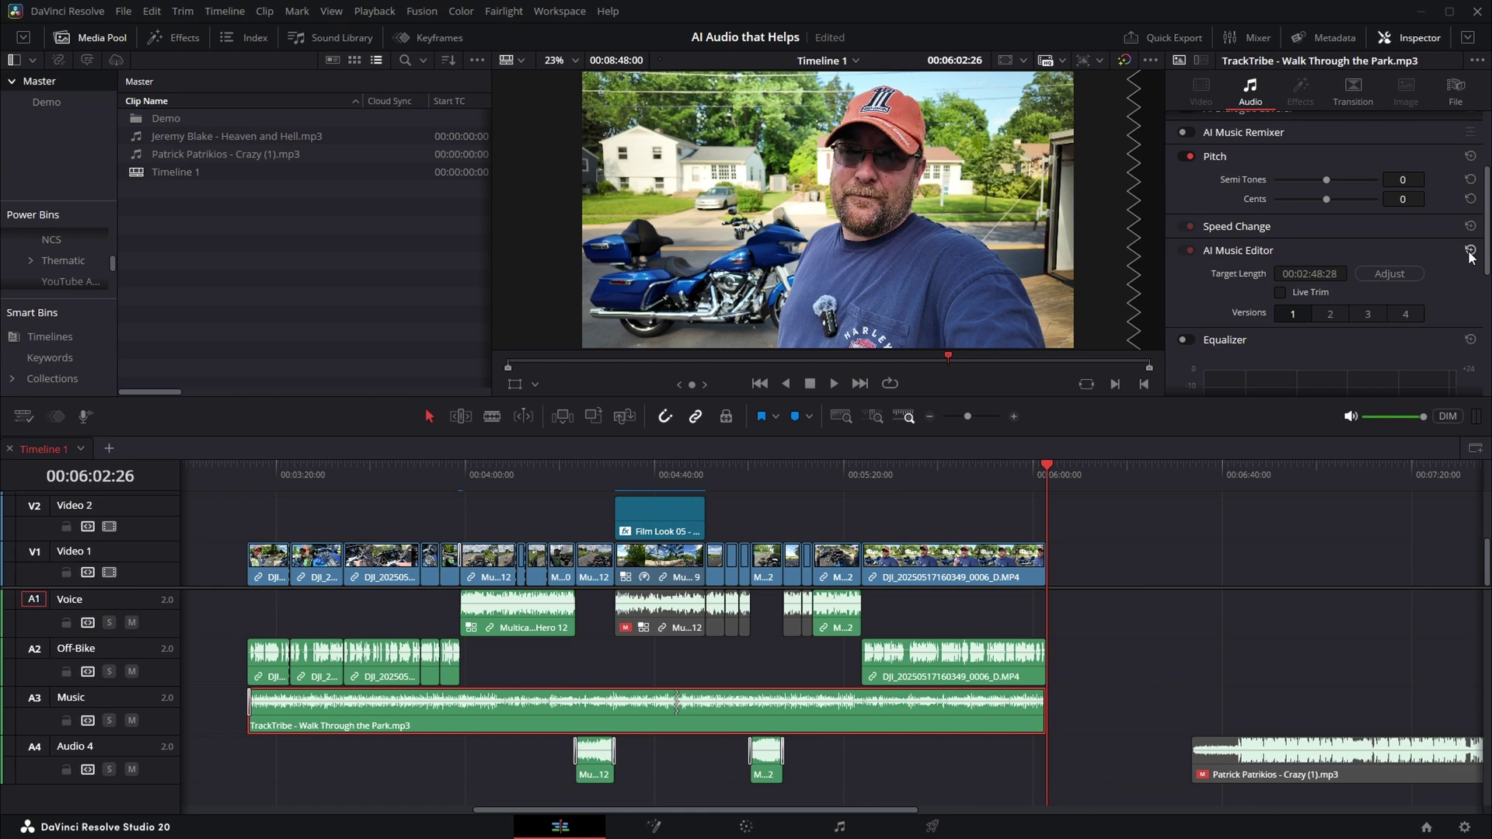
Step: Reset the TrackTribe music's AI edits, enable Live Trim, and drag its end past the video's end
left_click(1469, 254)
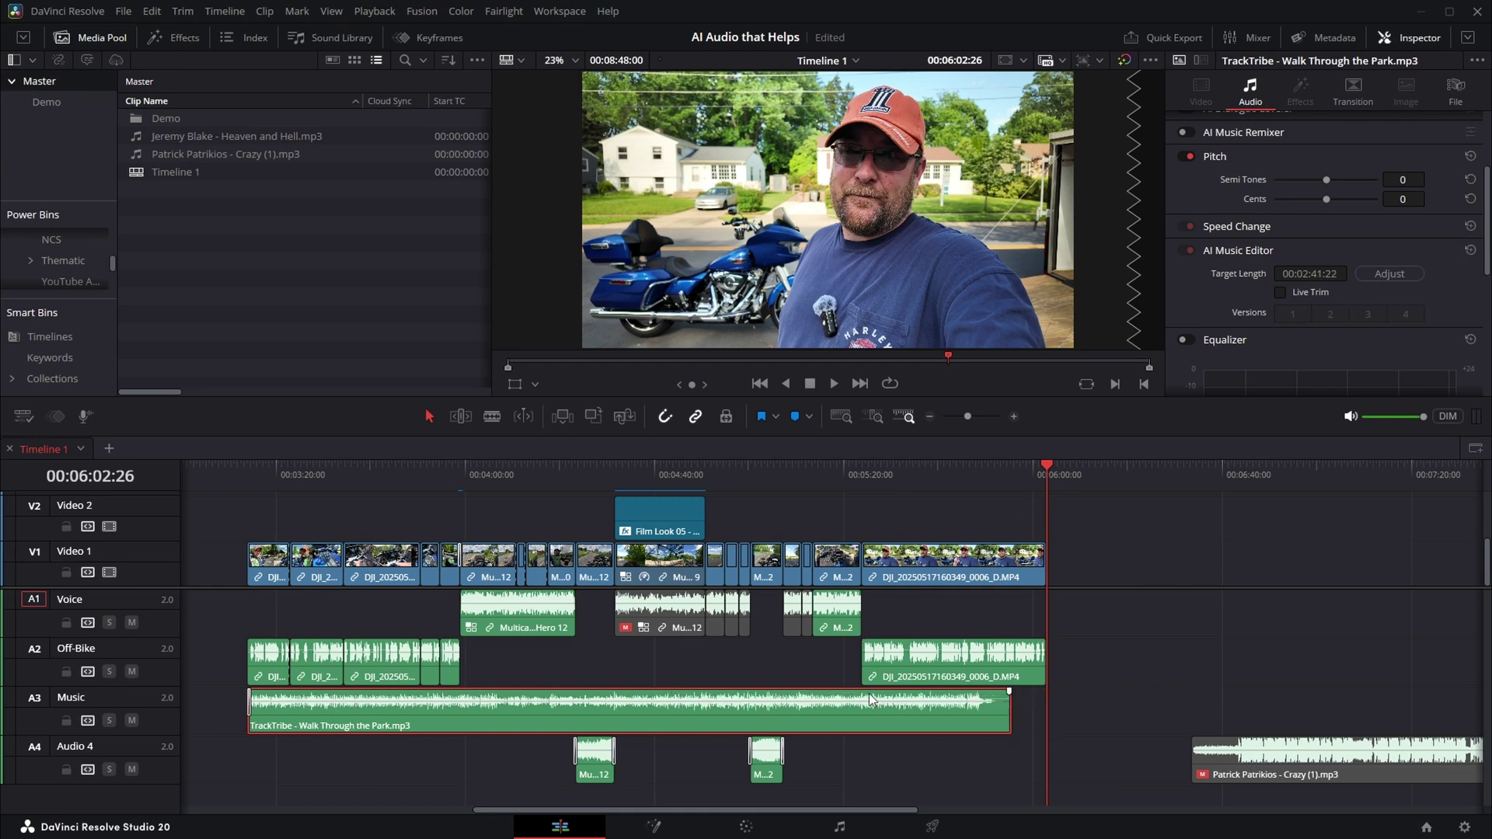
left_click(1279, 292)
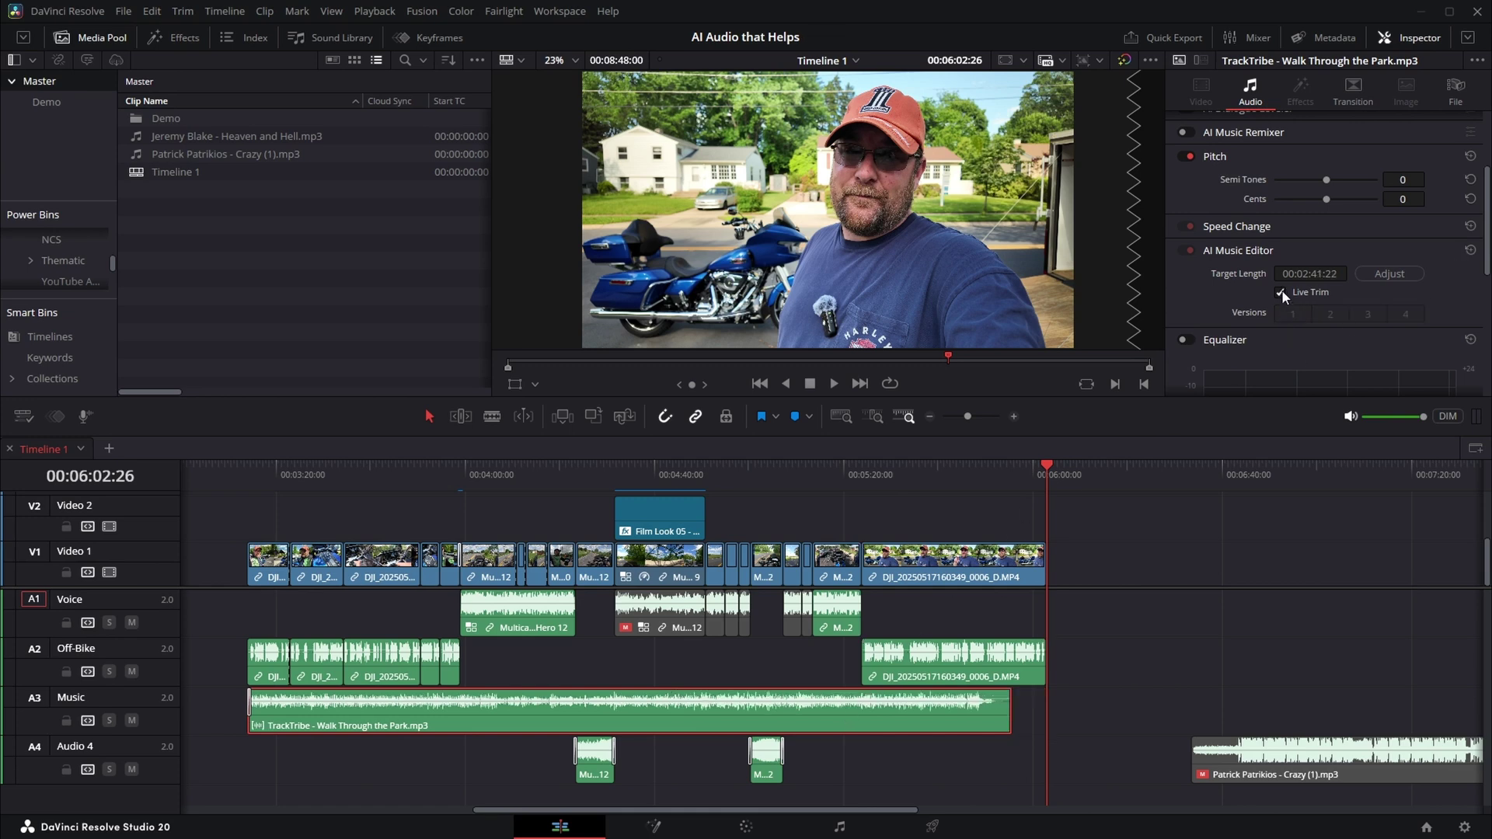
left_click_drag(1005, 712, 805, 710)
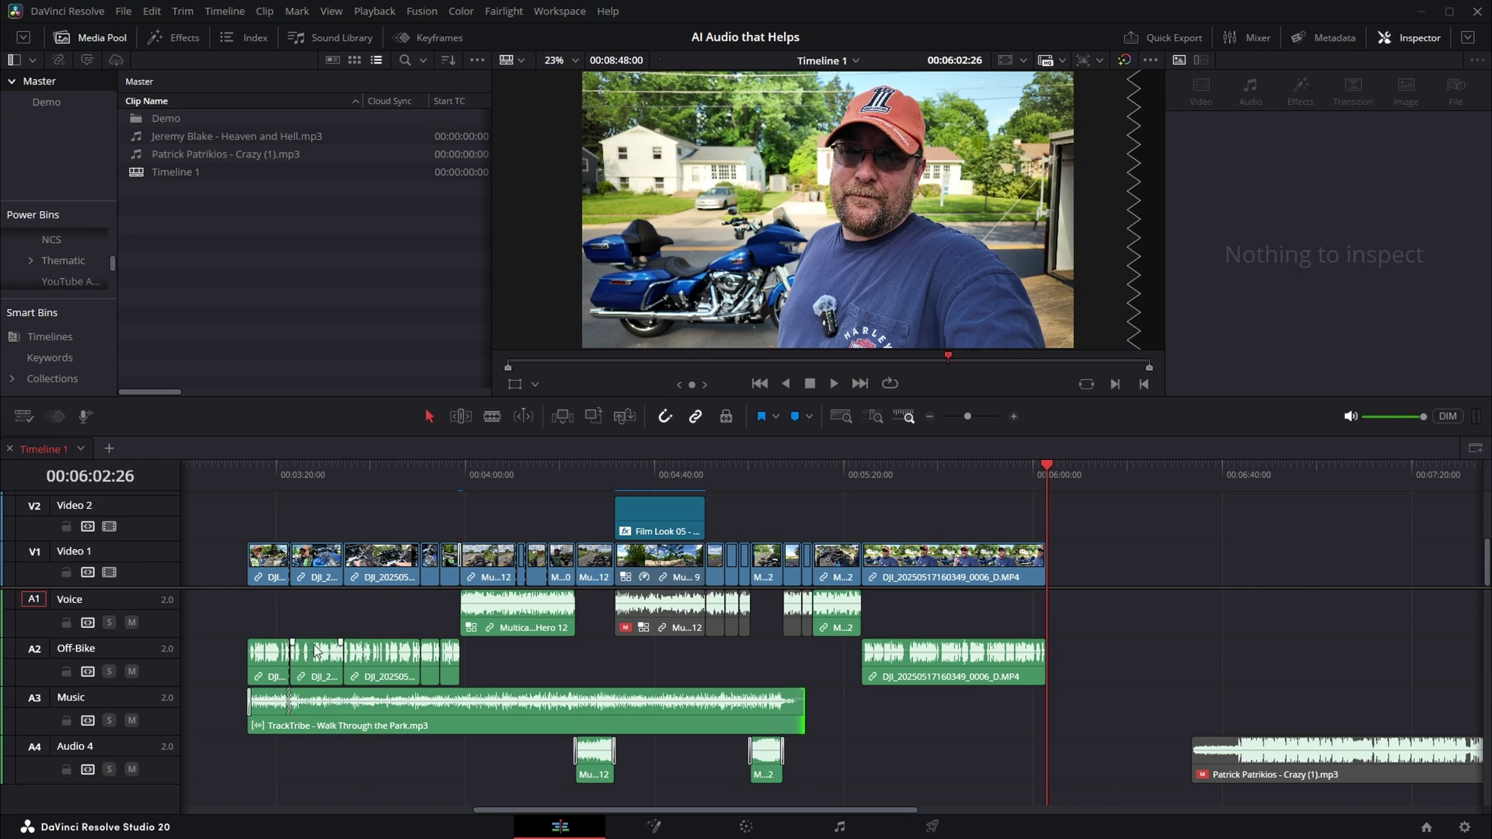
left_click_drag(797, 699, 1060, 711)
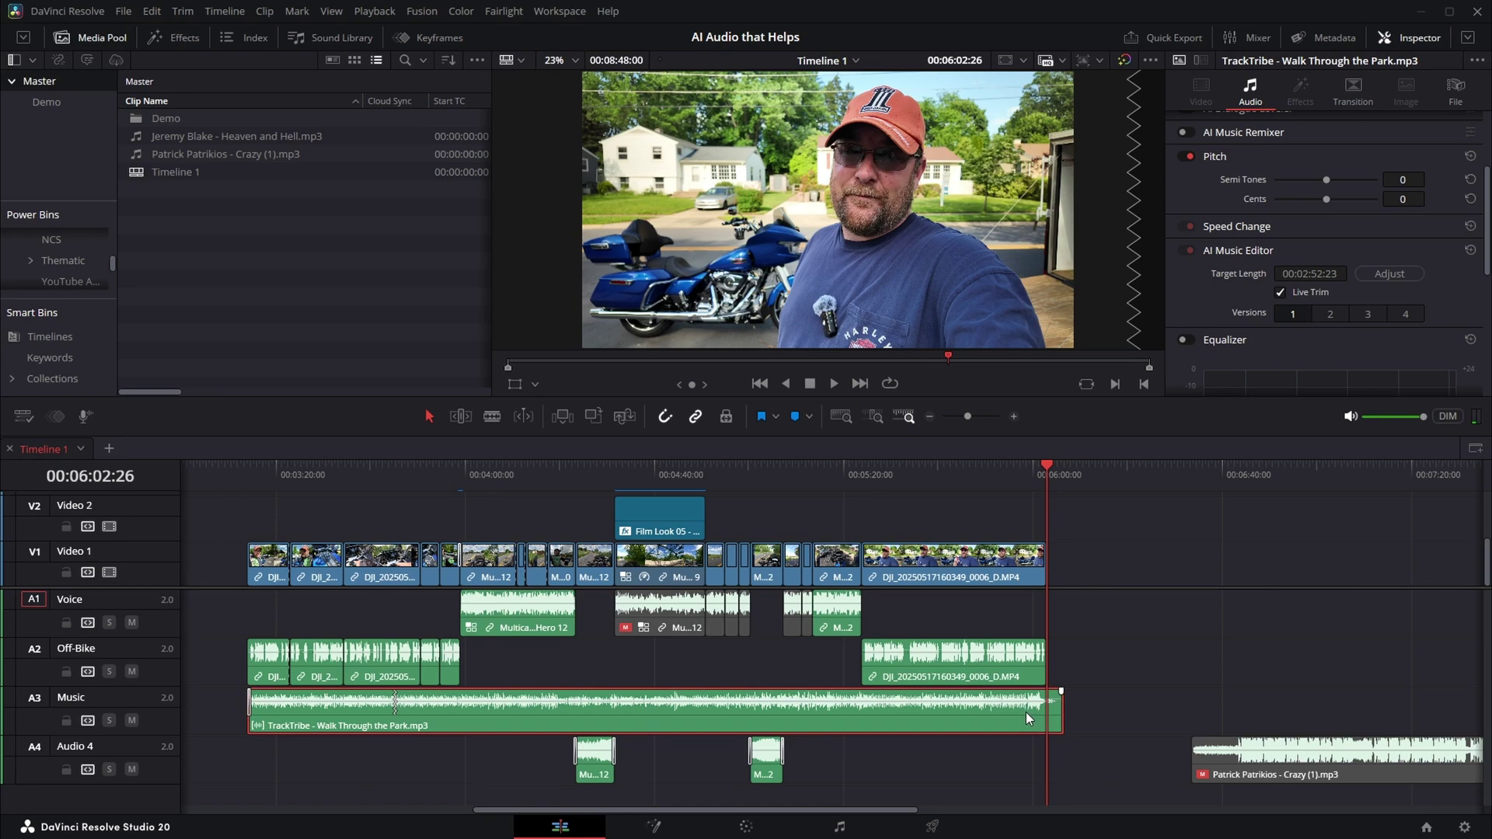
Step: Split the music at the playhead and delete the leftover tail so it ends with the video
key("ctrl+b")
left_click(1055, 721)
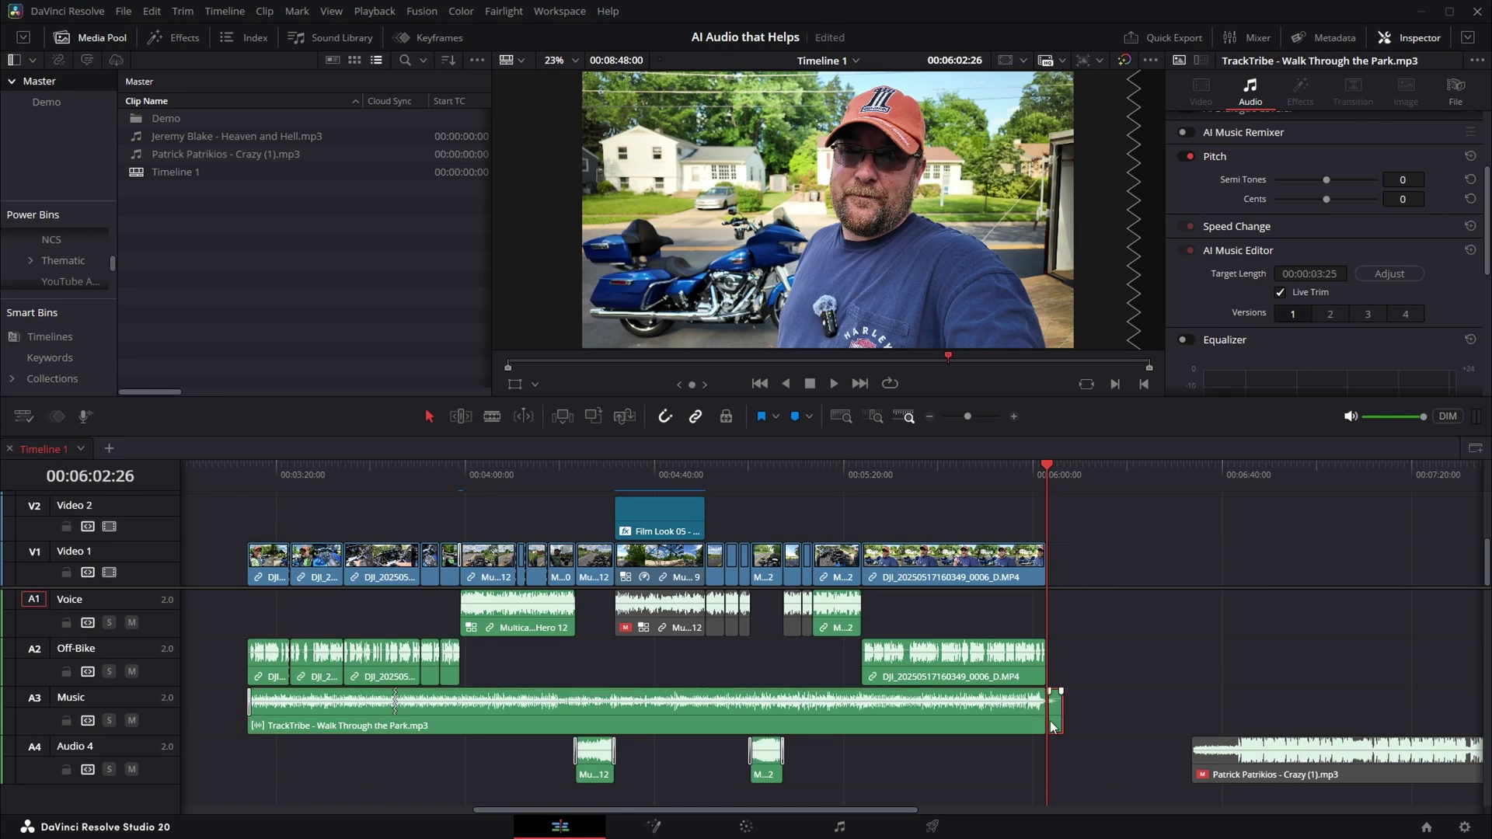
key("Delete")
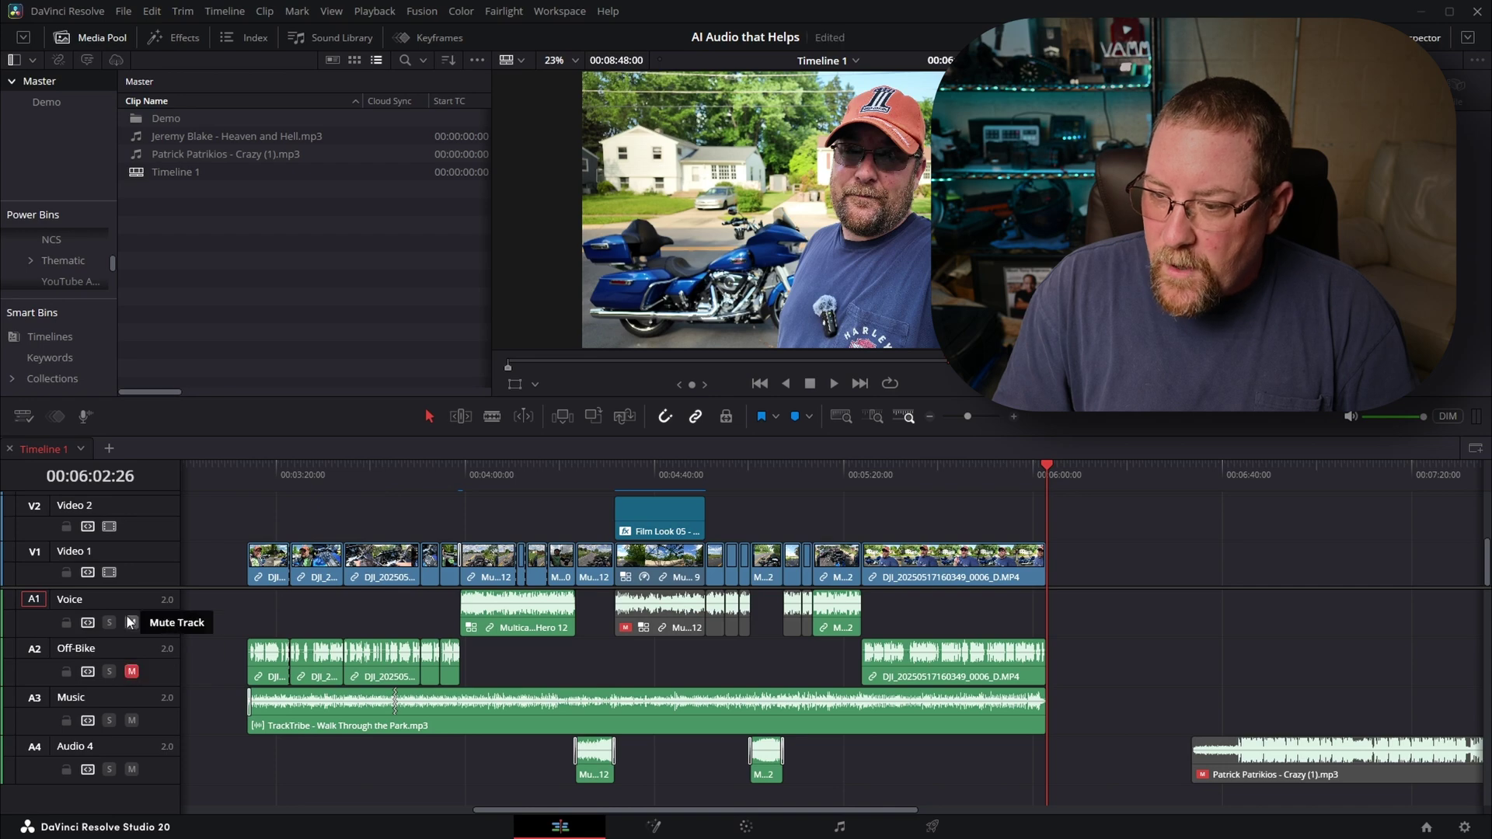
Step: Zoom into the timeline and play the ride from about 3:39 to hear only the music
left_click(377, 476)
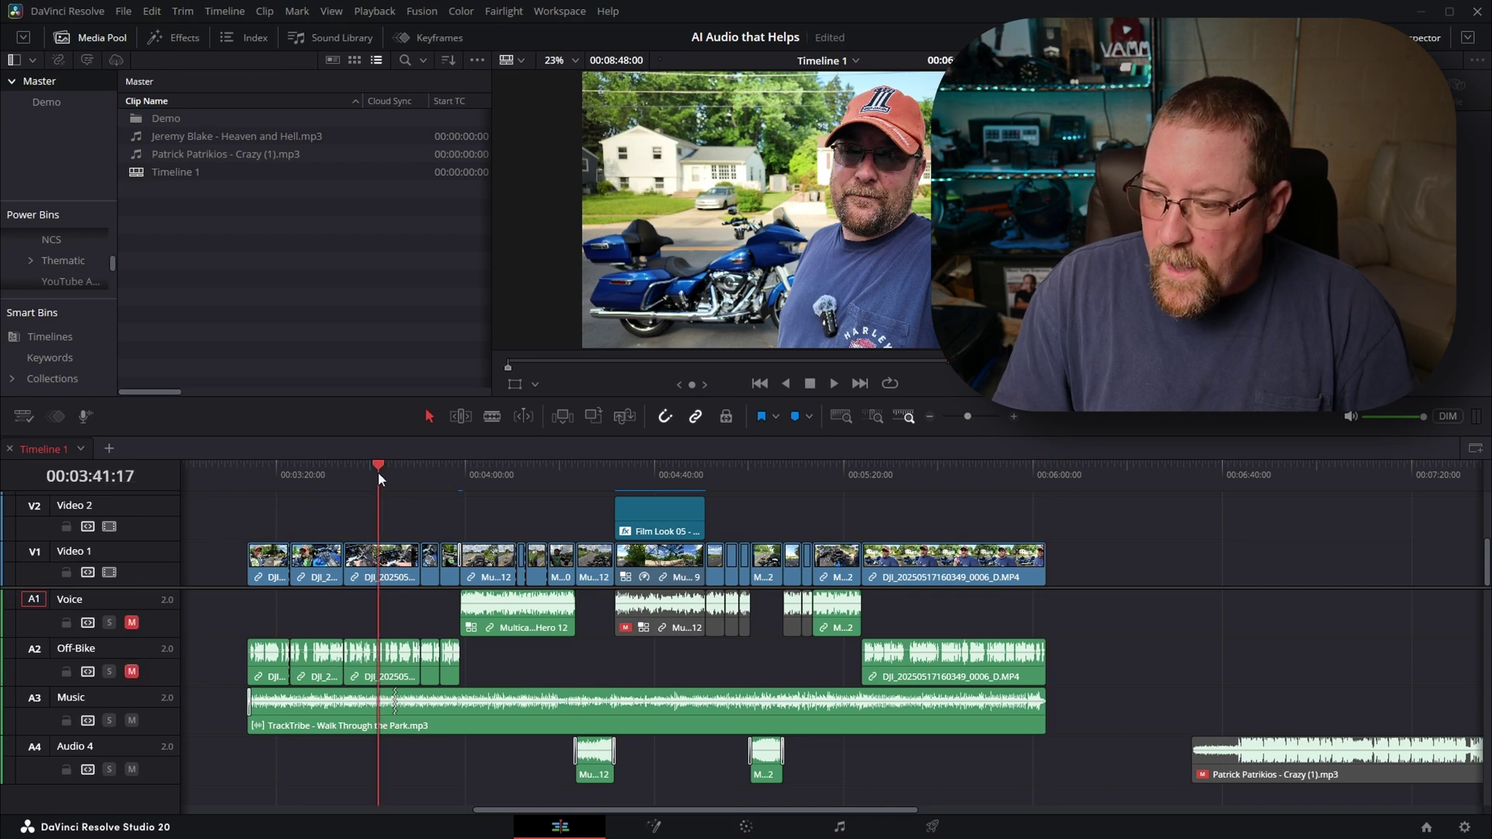
scroll(457, 673, "up", 3)
scroll(520, 673, "up", 4)
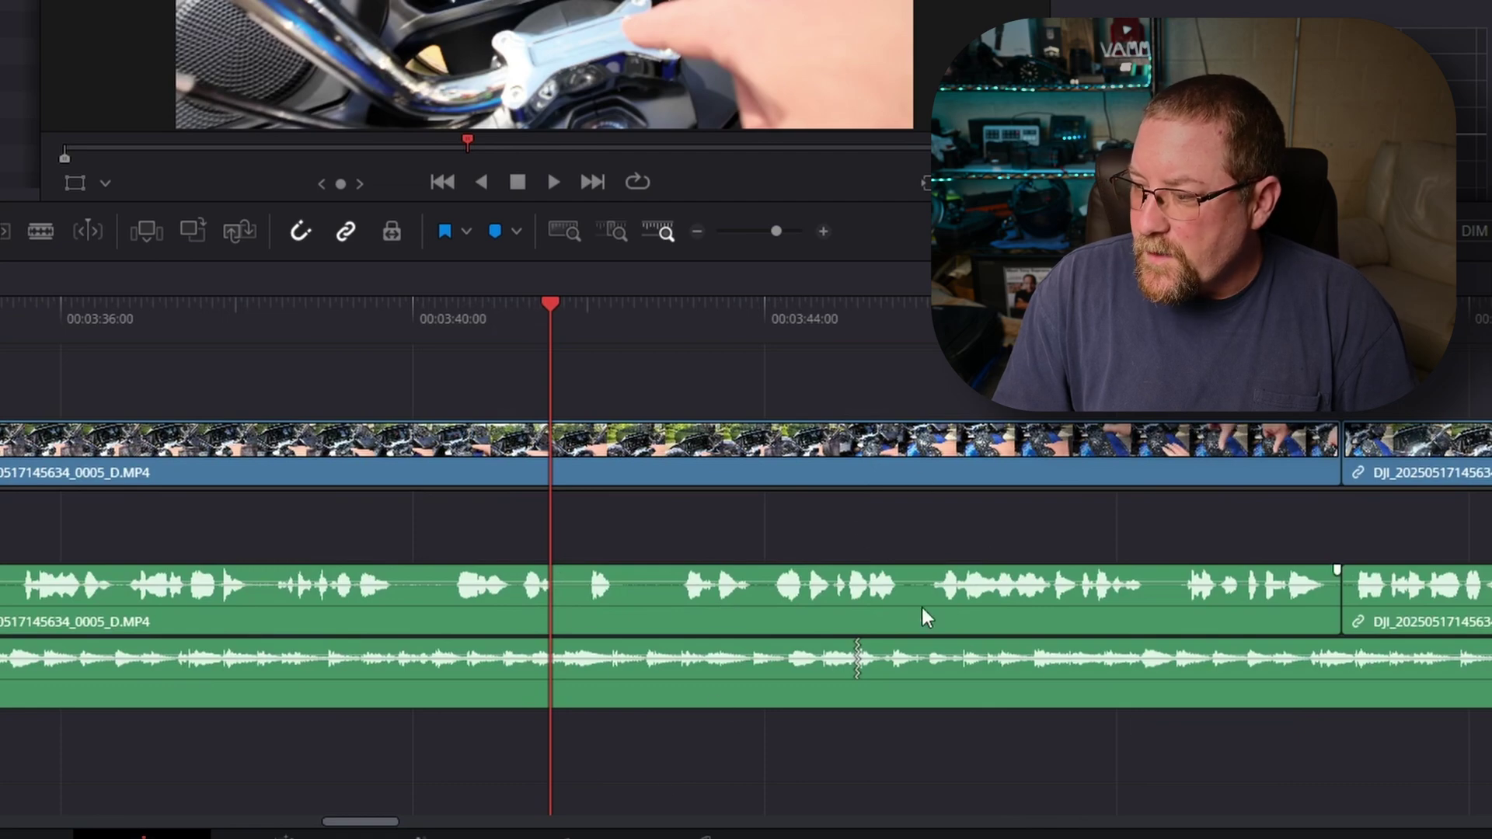
left_click(356, 320)
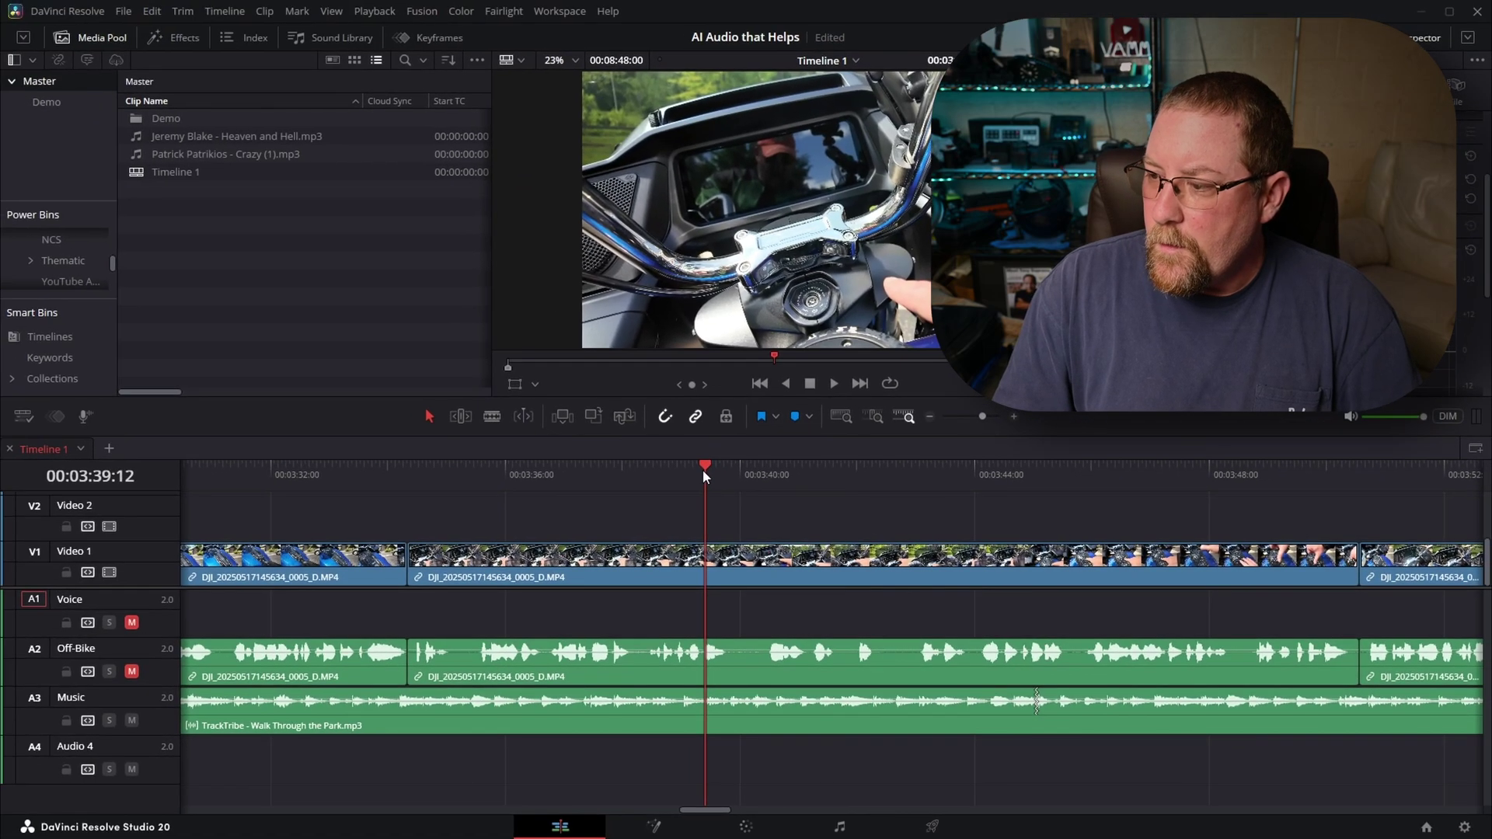
key("space")
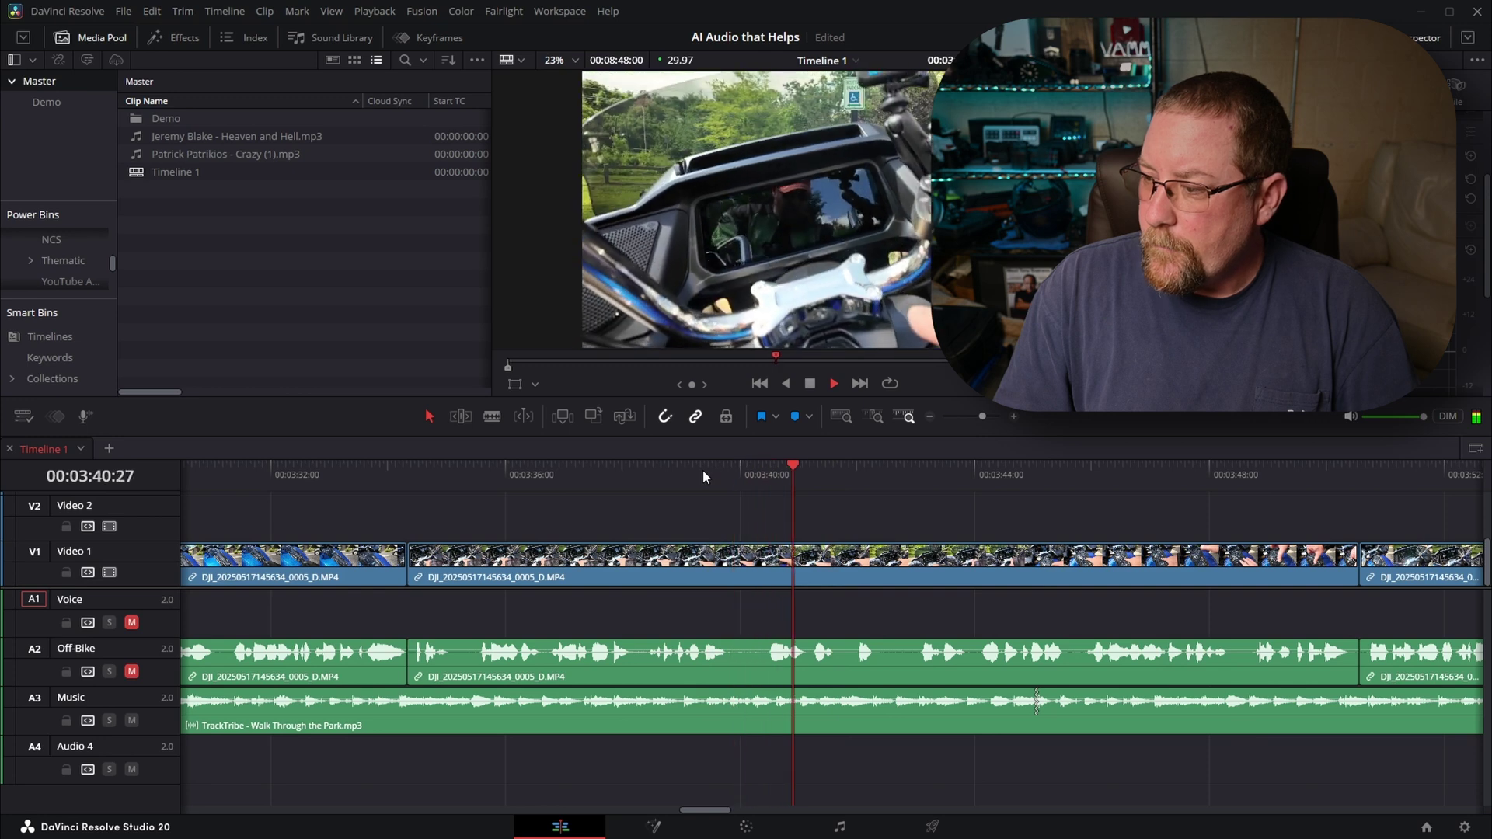